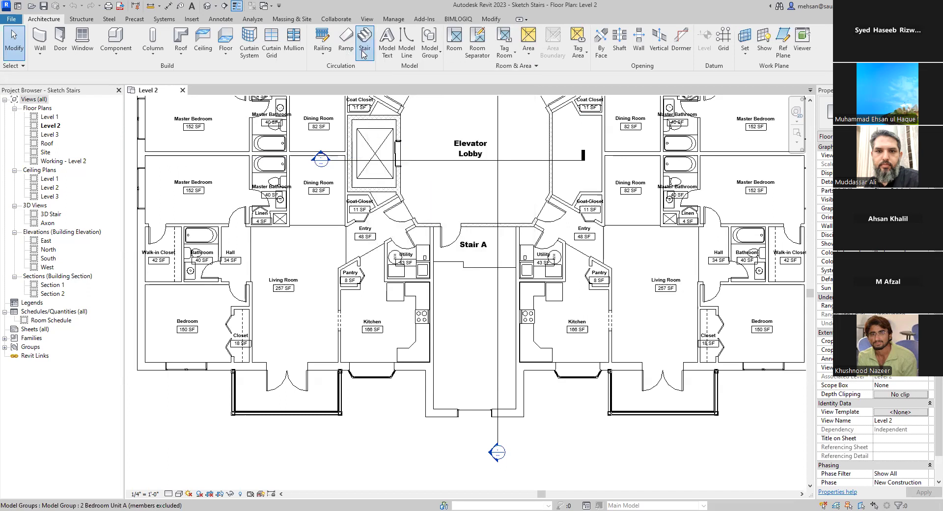
Start a new stair by component and set its type's minimum run width to 4' 0".
{"action": "left_click", "coordinate": [363, 49]}
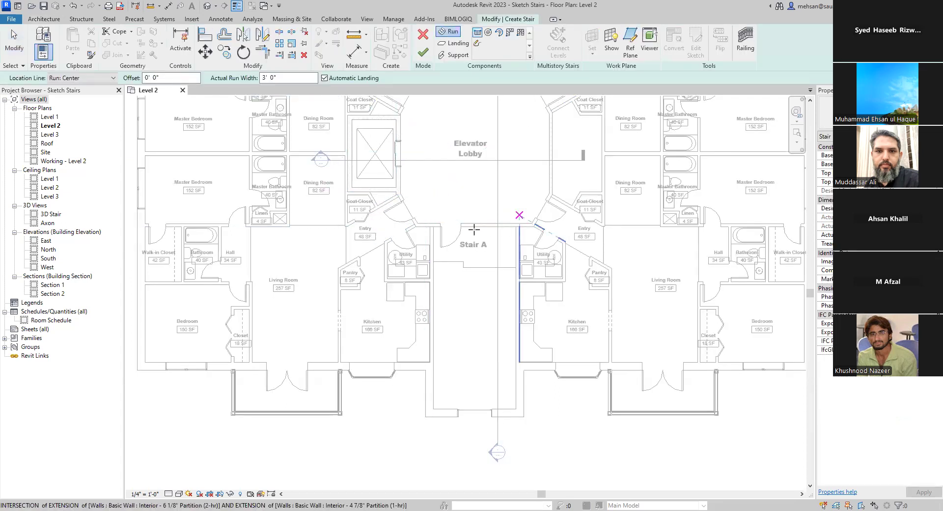
{"action": "left_click", "coordinate": [481, 48]}
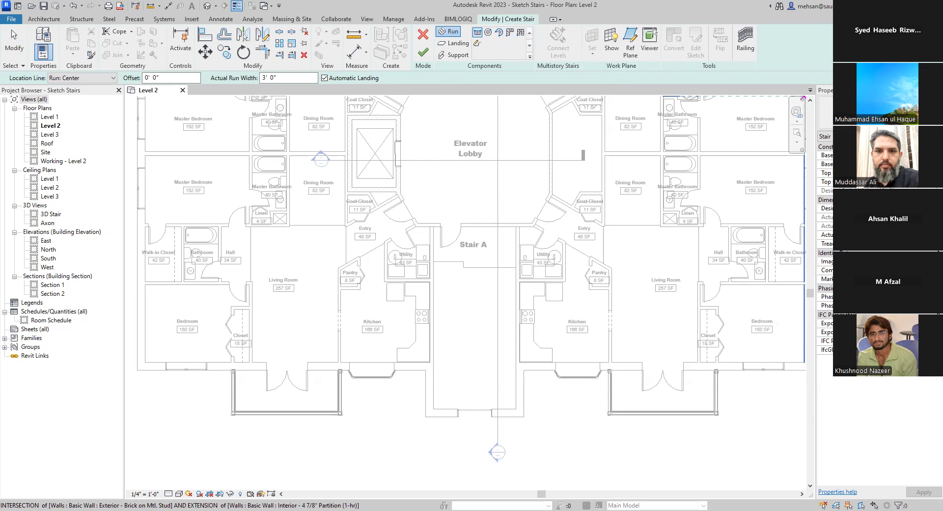
{"action": "left_click", "coordinate": [916, 137]}
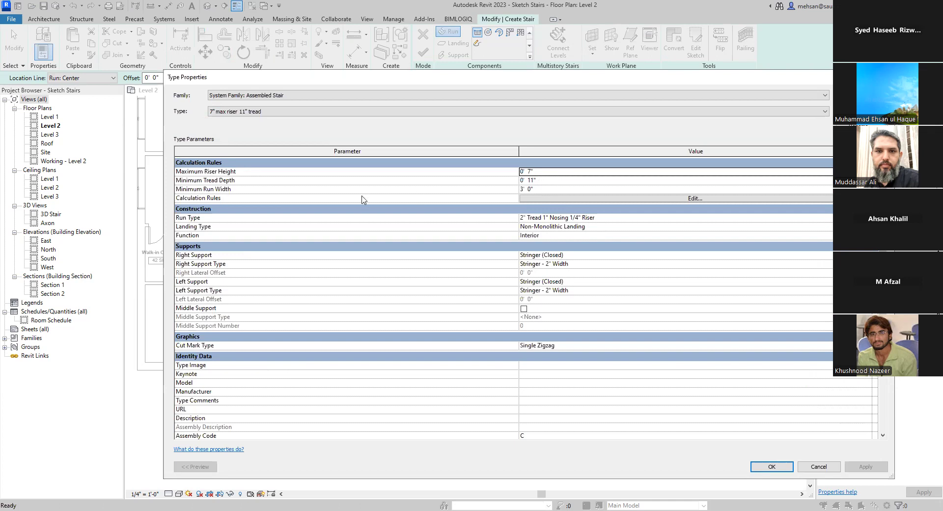
{"action": "left_click", "coordinate": [537, 190]}
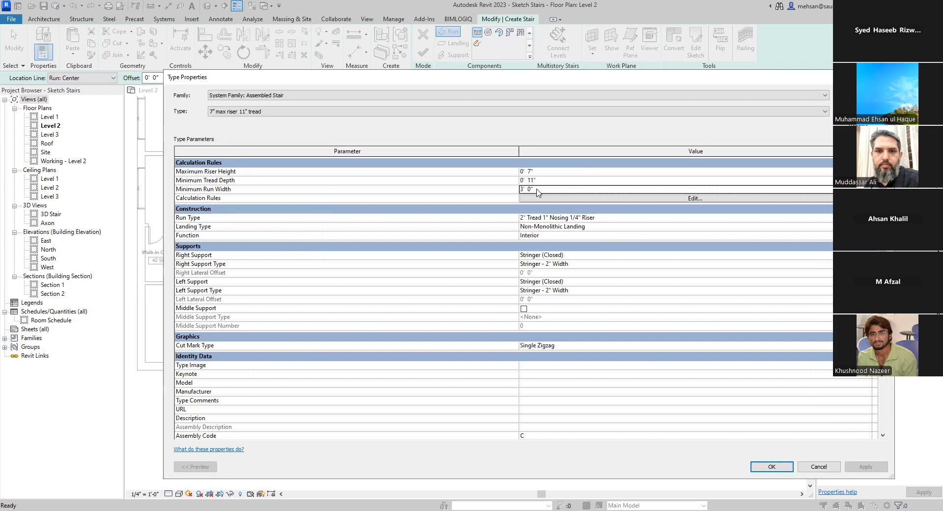
{"action": "left_click_drag", "start_coordinate": [543, 190], "coordinate": [505, 192]}
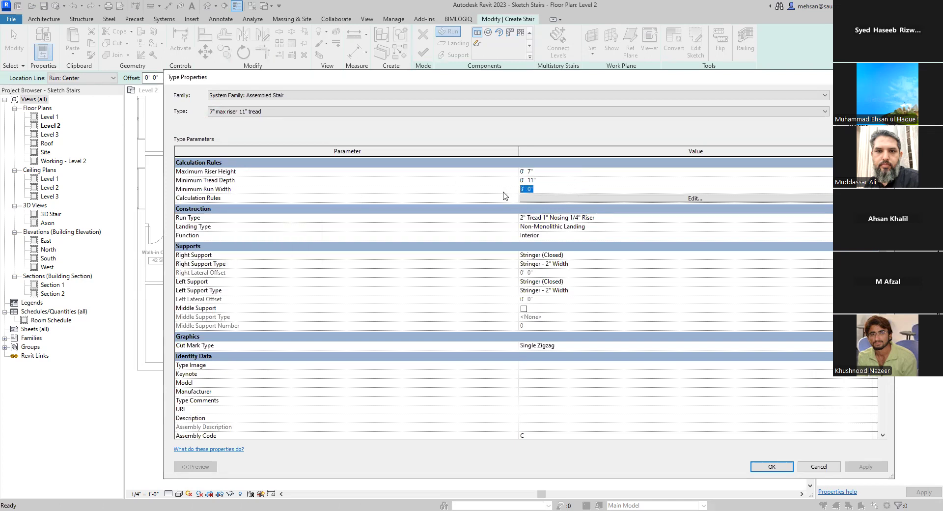
{"action": "type", "text": "4"}
{"action": "left_click", "coordinate": [581, 182]}
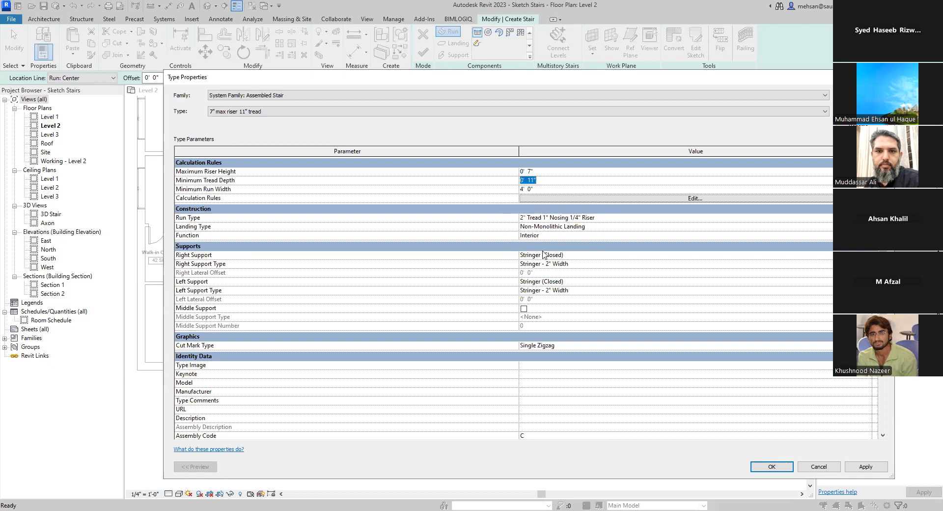
{"action": "left_click", "coordinate": [536, 172]}
{"action": "left_click", "coordinate": [773, 468]}
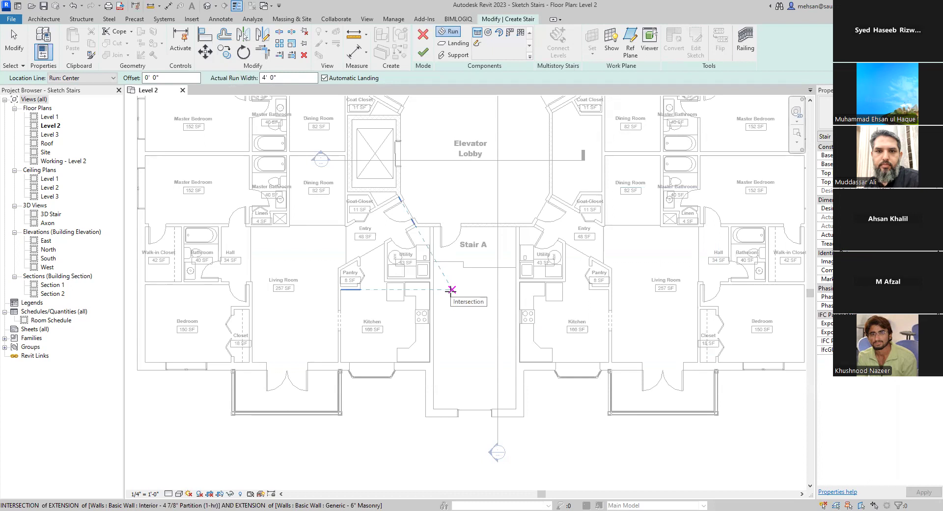
Draw two parallel straight runs about 7'-4" long inside Stair A, connected by an automatic landing at the exterior end.
{"action": "left_click", "coordinate": [451, 290]}
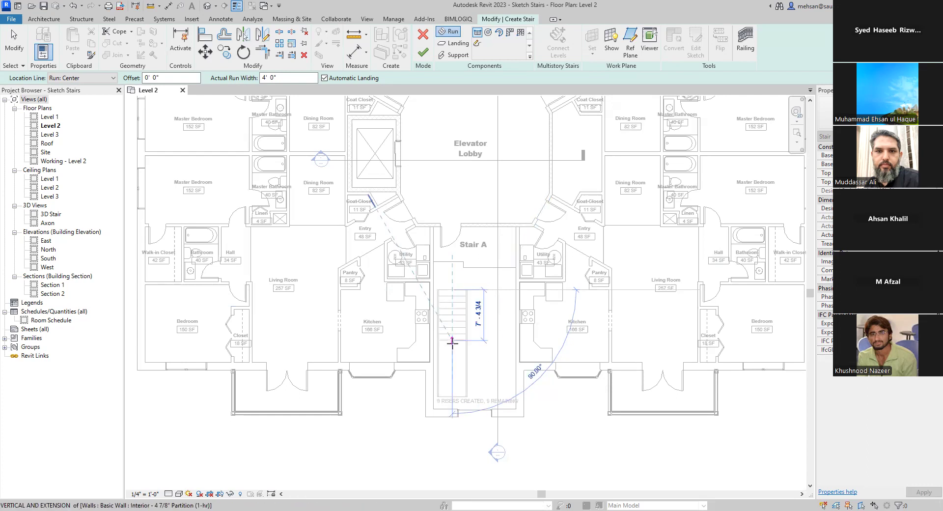
{"action": "left_click", "coordinate": [452, 343]}
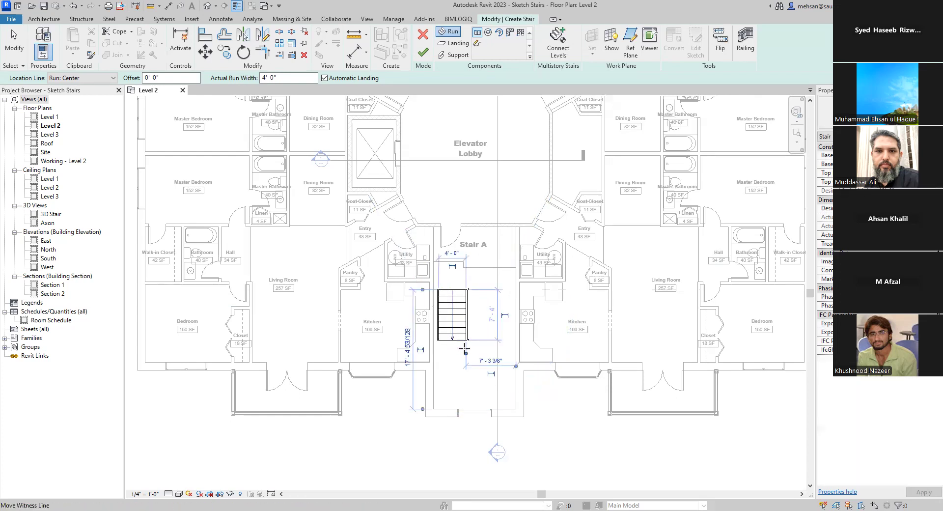
{"action": "left_click", "coordinate": [497, 339]}
{"action": "left_click", "coordinate": [498, 289]}
{"action": "key", "text": "Escape"}
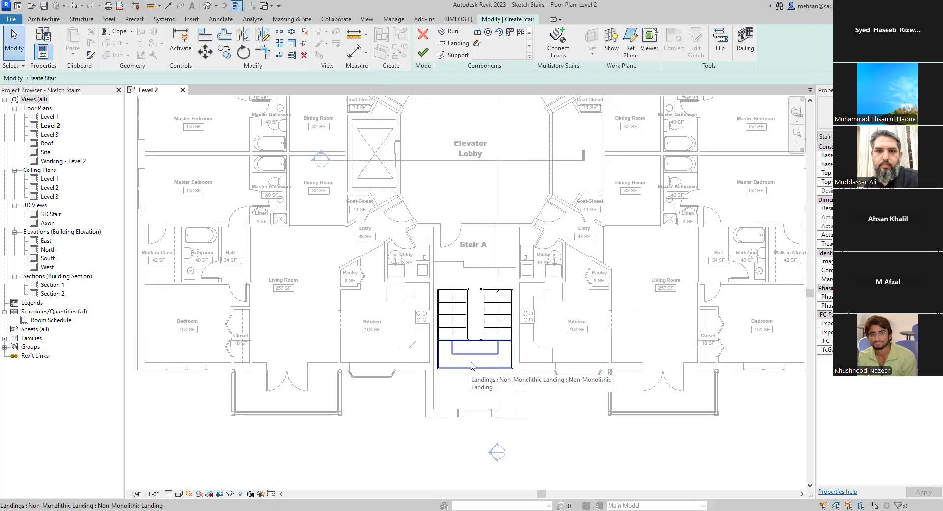
Move the whole stair so the first run's inner top corner meets the corner of the floor edge in Stair A.
{"action": "scroll", "coordinate": [469, 368], "scroll_direction": "up", "scroll_amount": 2}
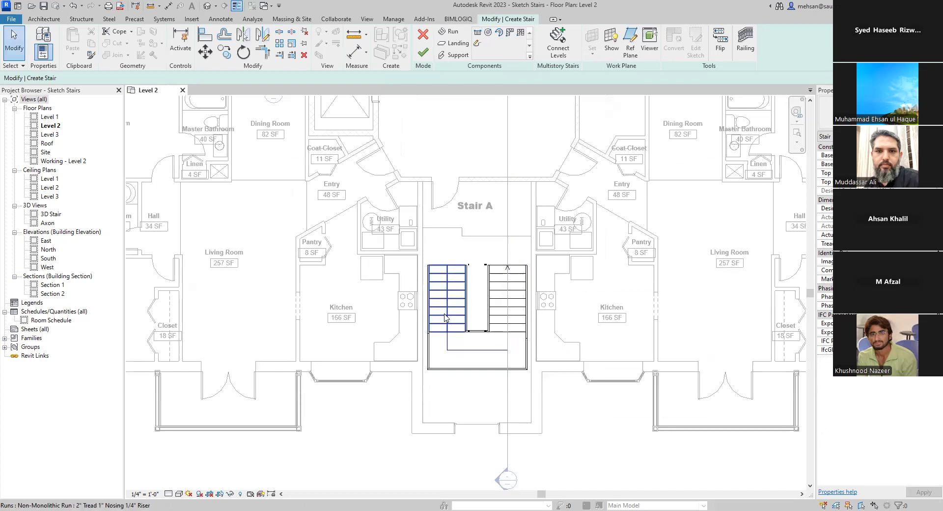
{"action": "left_click_drag", "start_coordinate": [409, 384], "coordinate": [545, 249]}
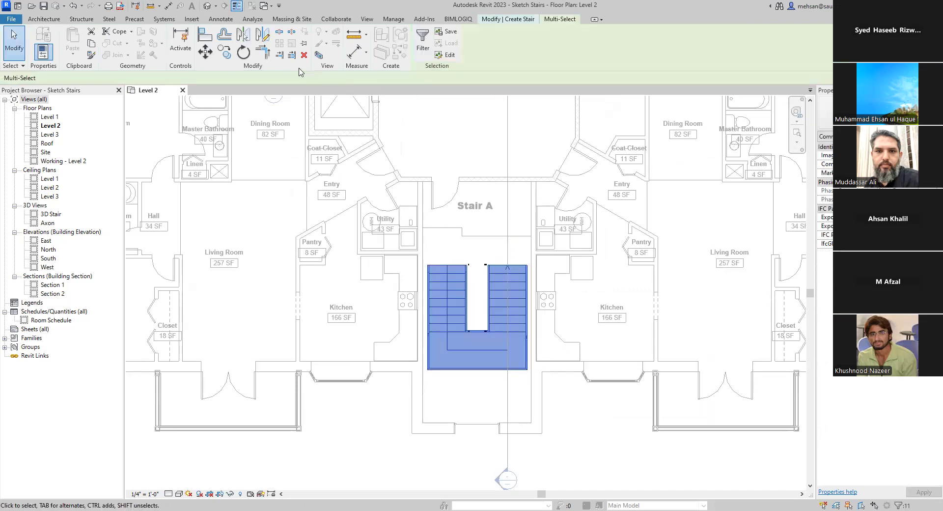
{"action": "left_click", "coordinate": [205, 52]}
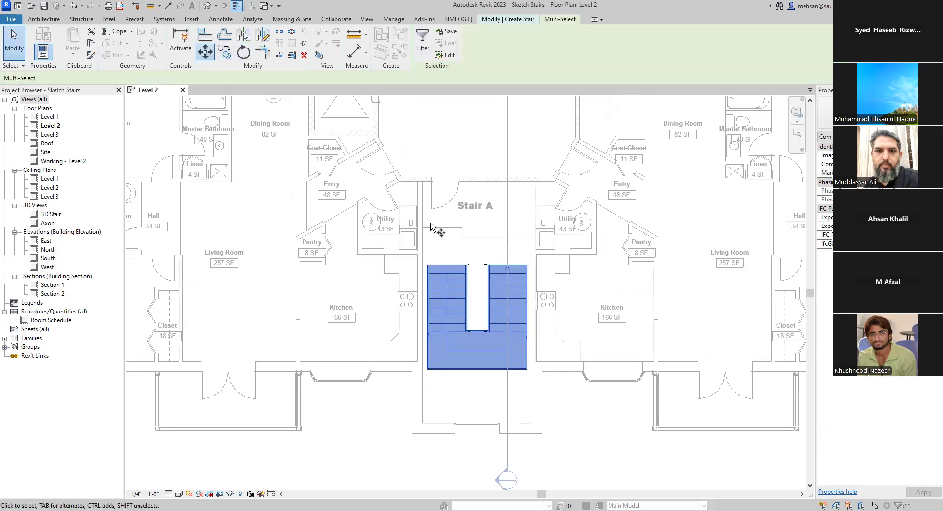
{"action": "left_click", "coordinate": [465, 266]}
{"action": "left_click", "coordinate": [462, 226]}
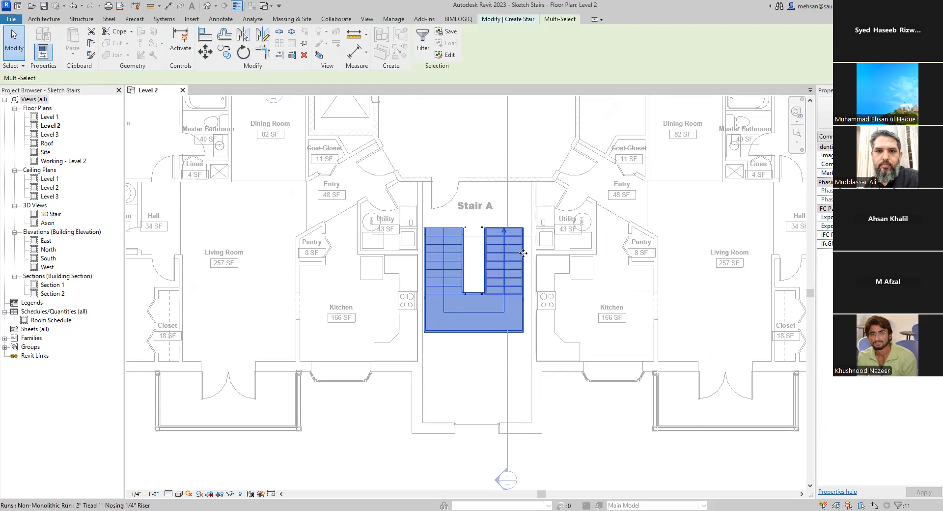
{"action": "scroll", "coordinate": [523, 252], "scroll_direction": "up", "scroll_amount": 2}
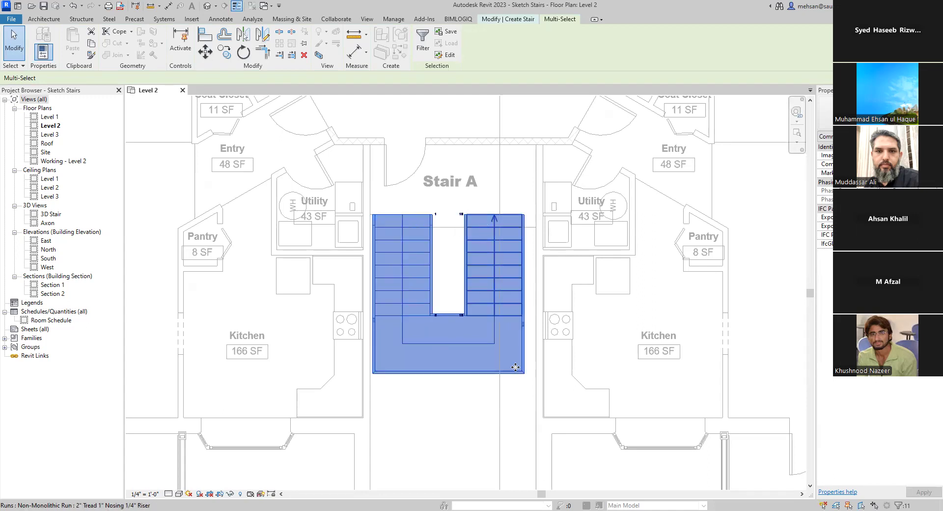
{"action": "left_click", "coordinate": [444, 395]}
{"action": "left_click", "coordinate": [536, 220]}
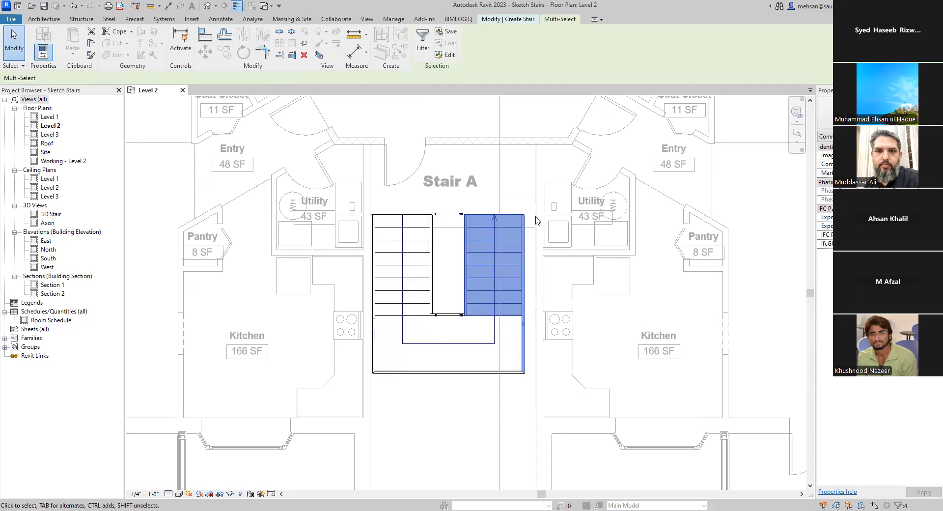
{"action": "left_click", "coordinate": [448, 240]}
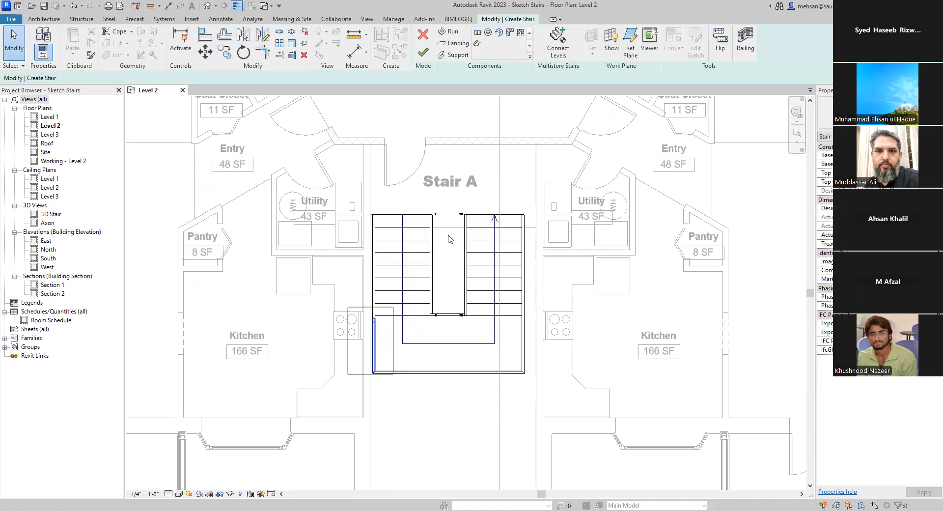
{"action": "left_click", "coordinate": [432, 240]}
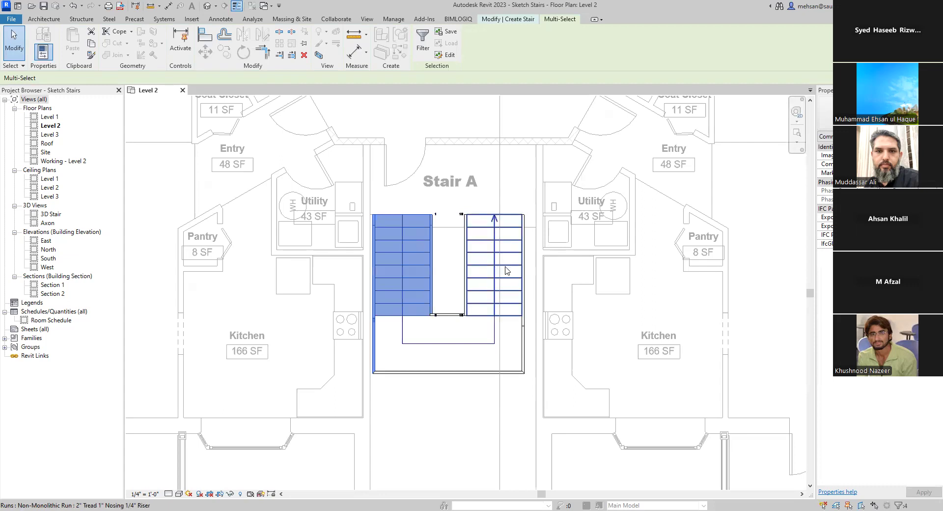
{"action": "left_click", "coordinate": [444, 381]}
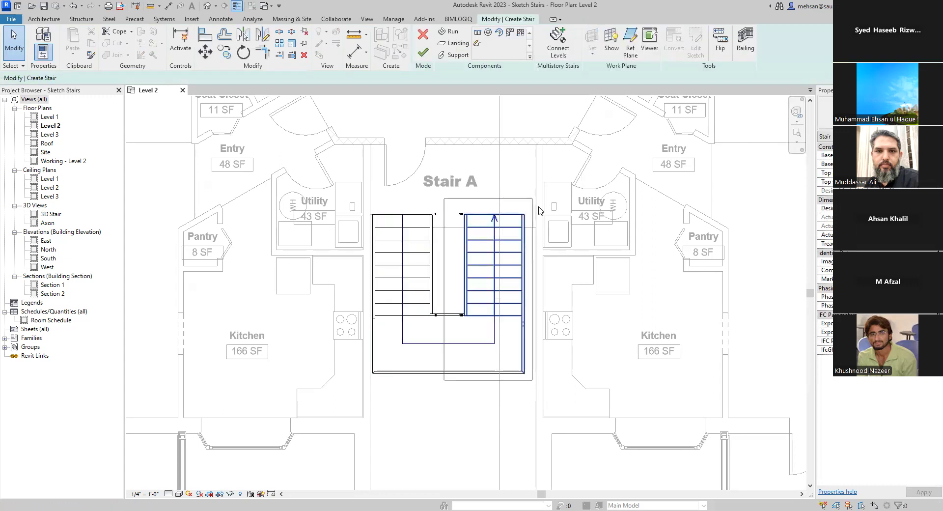
{"action": "left_click", "coordinate": [539, 211]}
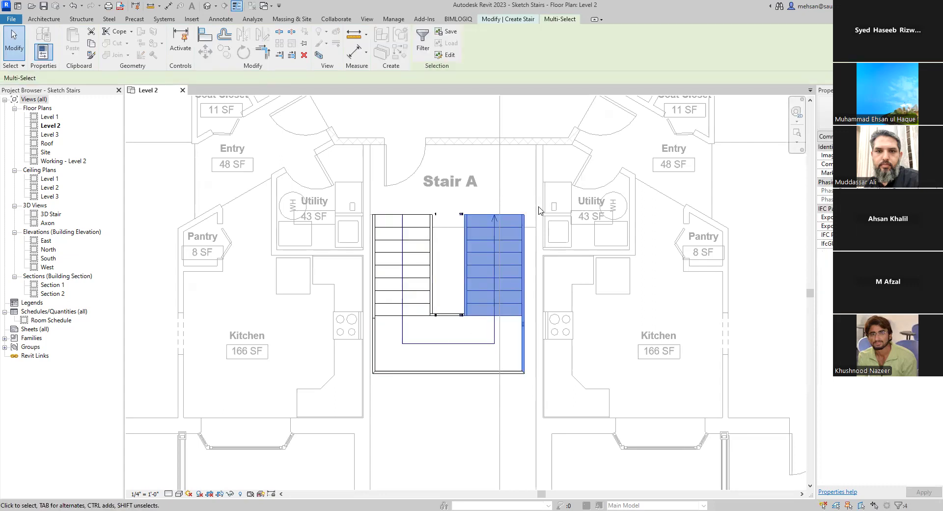
{"action": "left_click", "coordinate": [527, 152]}
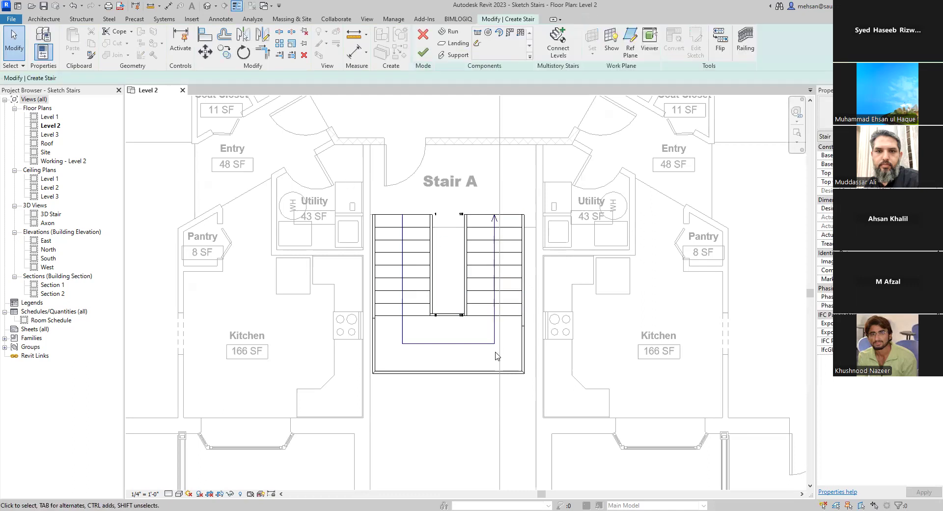
Move the second run about 8" horizontally toward the adjacent stairwell wall, widening the gap between the two runs.
{"action": "left_click_drag", "start_coordinate": [448, 385], "coordinate": [536, 204]}
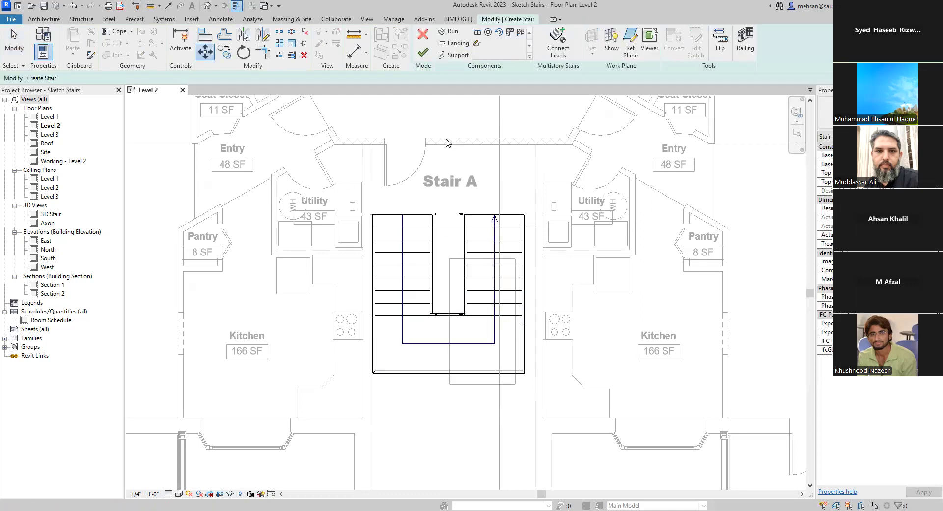
{"action": "key", "text": "Return"}
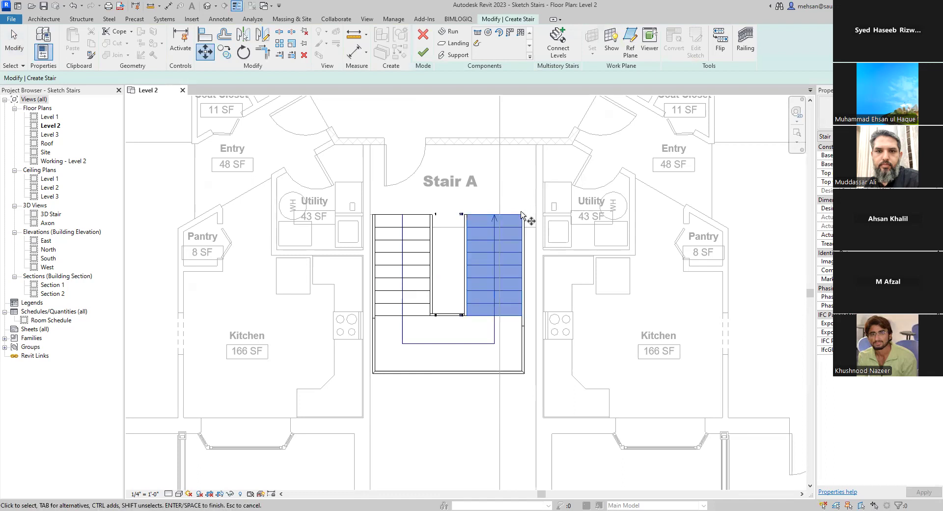
{"action": "left_click", "coordinate": [524, 215]}
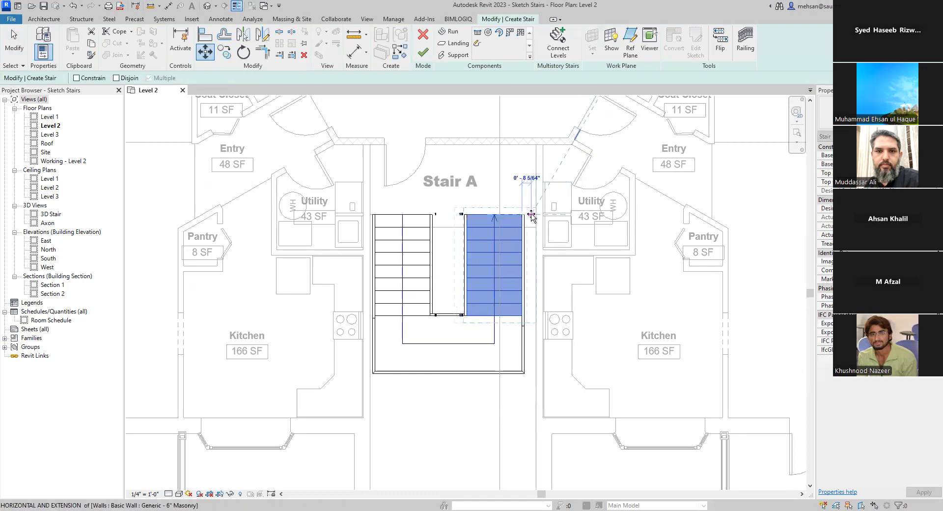
{"action": "left_click", "coordinate": [563, 214]}
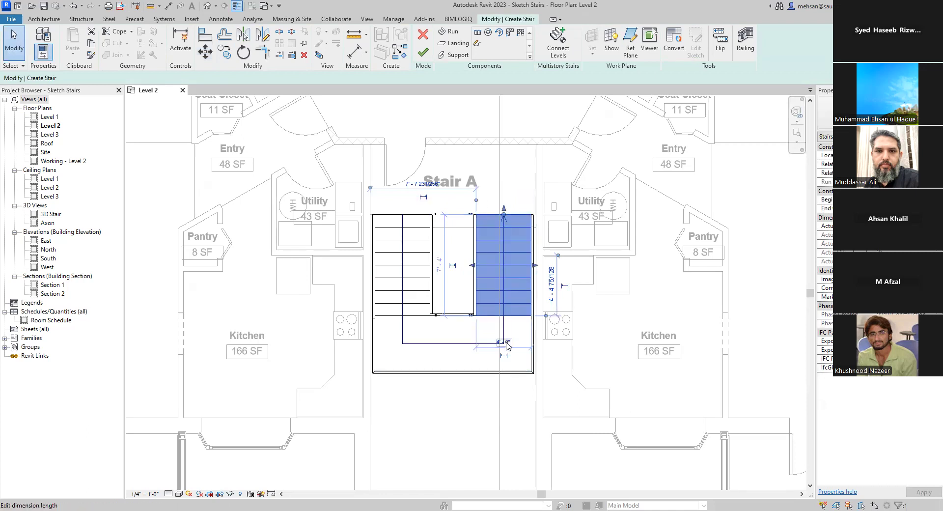
{"action": "left_click", "coordinate": [556, 241]}
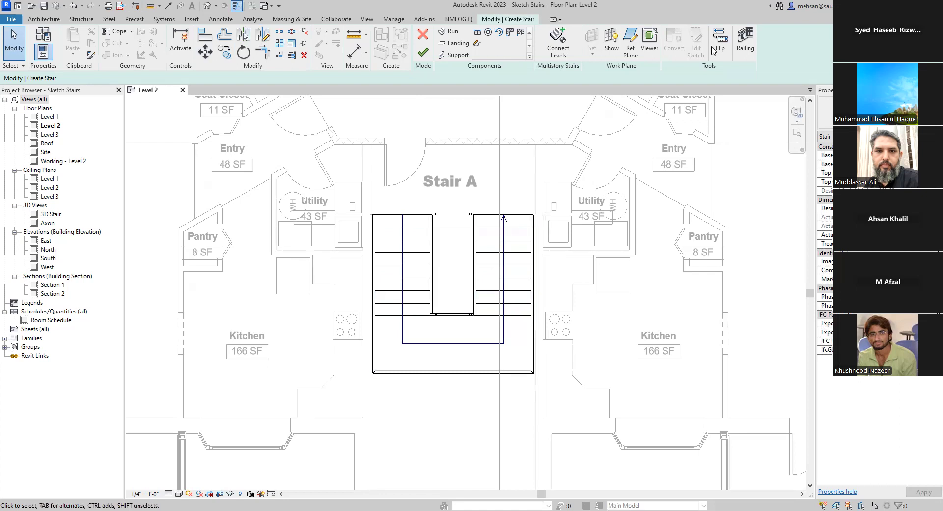
Set the stair's railing type to Handrail - Pipe positioned on the treads and finish the stair.
{"action": "left_click", "coordinate": [505, 234]}
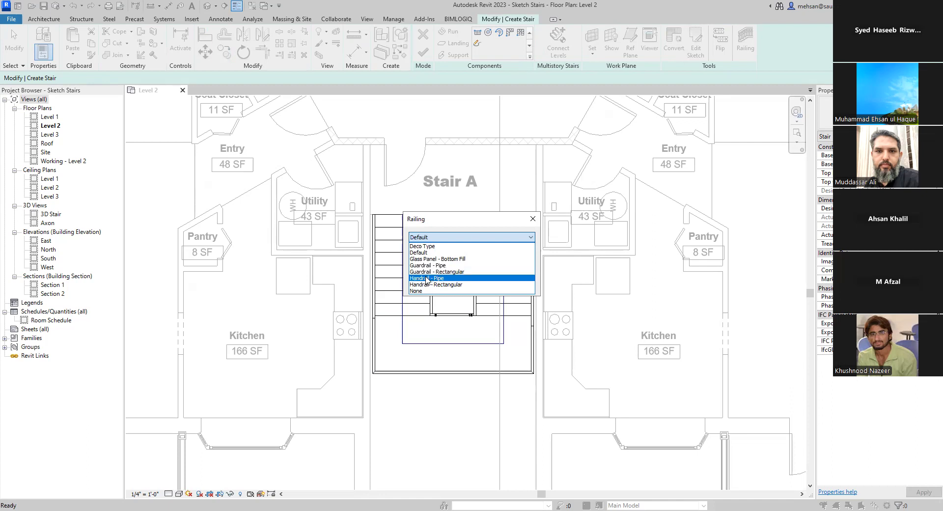
{"action": "left_click", "coordinate": [467, 278]}
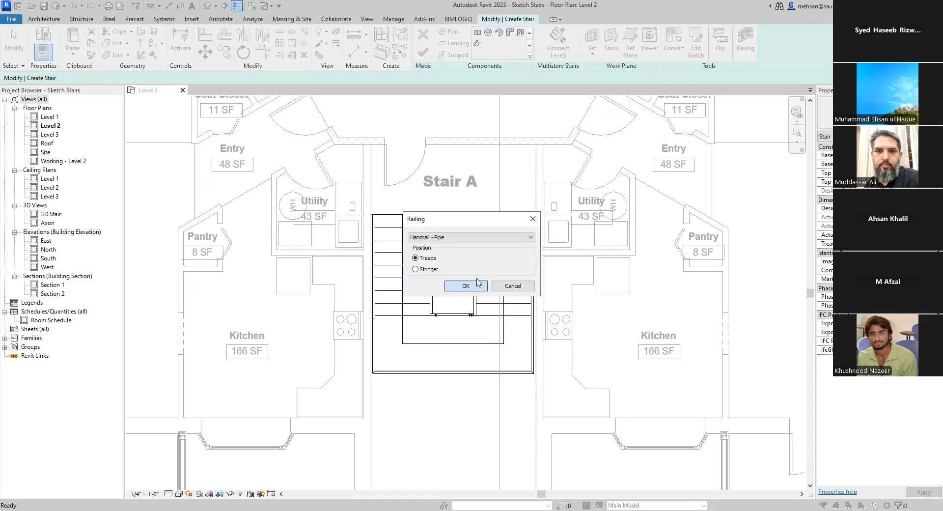
{"action": "left_click", "coordinate": [465, 286]}
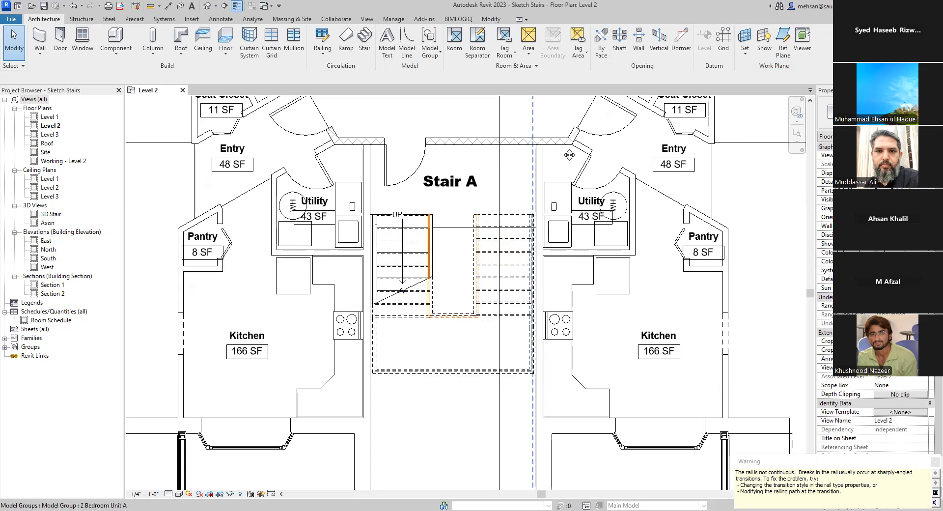
Open Section 2 and Section 1 and examine how the new stair and its railings connect Level 2 to Level 3.
{"action": "left_click", "coordinate": [52, 294]}
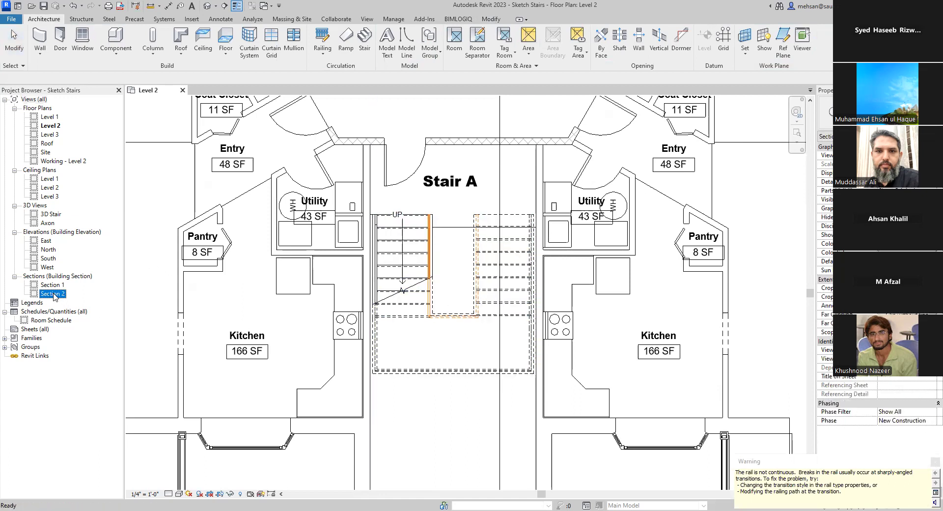
{"action": "double_click", "coordinate": [52, 294]}
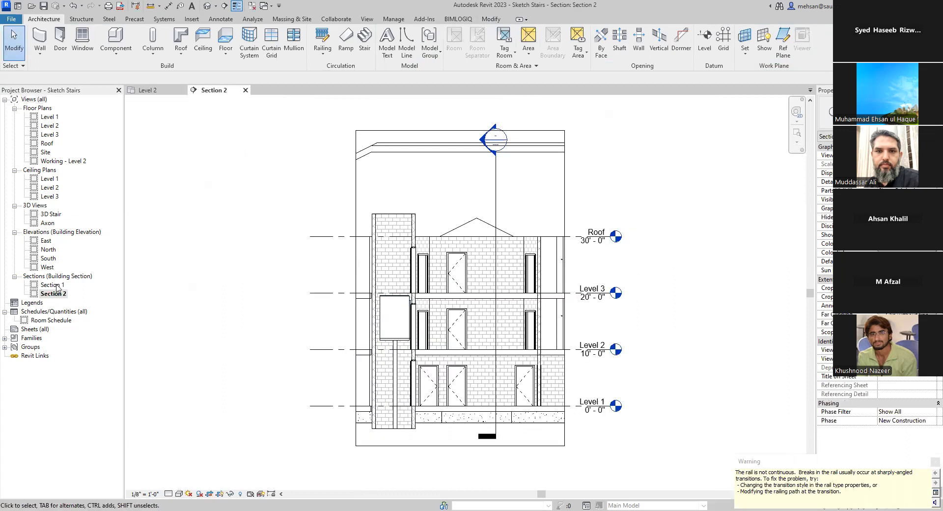
{"action": "double_click", "coordinate": [52, 284]}
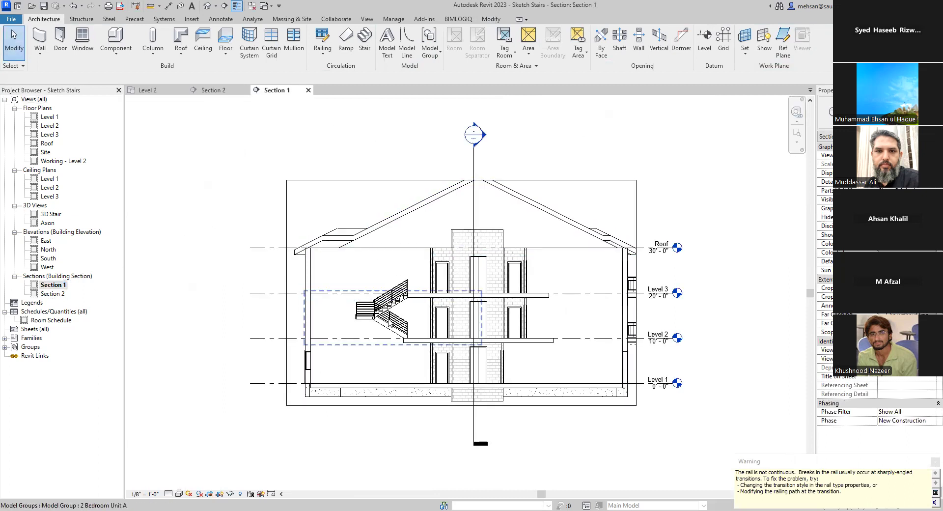
{"action": "scroll", "coordinate": [393, 318], "scroll_direction": "up", "scroll_amount": 3}
{"action": "scroll", "coordinate": [410, 305], "scroll_direction": "up", "scroll_amount": 3}
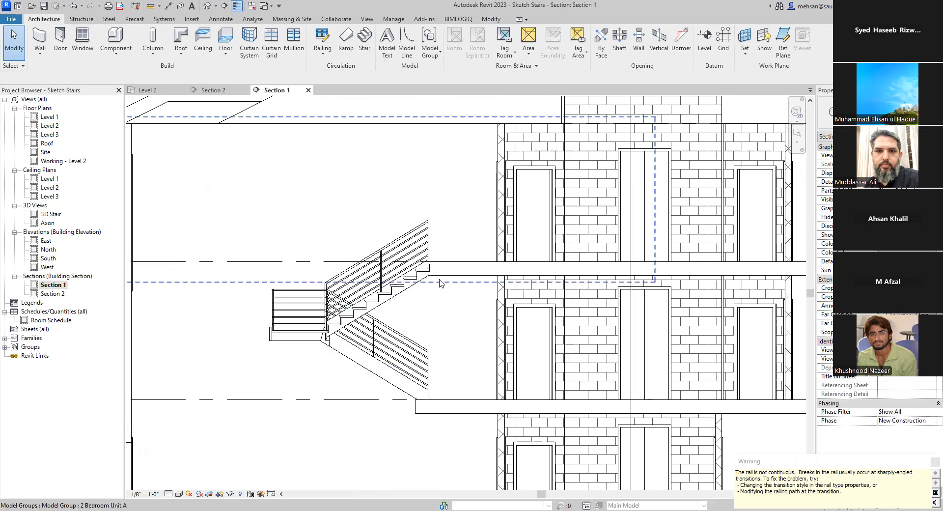
{"action": "scroll", "coordinate": [422, 266], "scroll_direction": "down", "scroll_amount": 2}
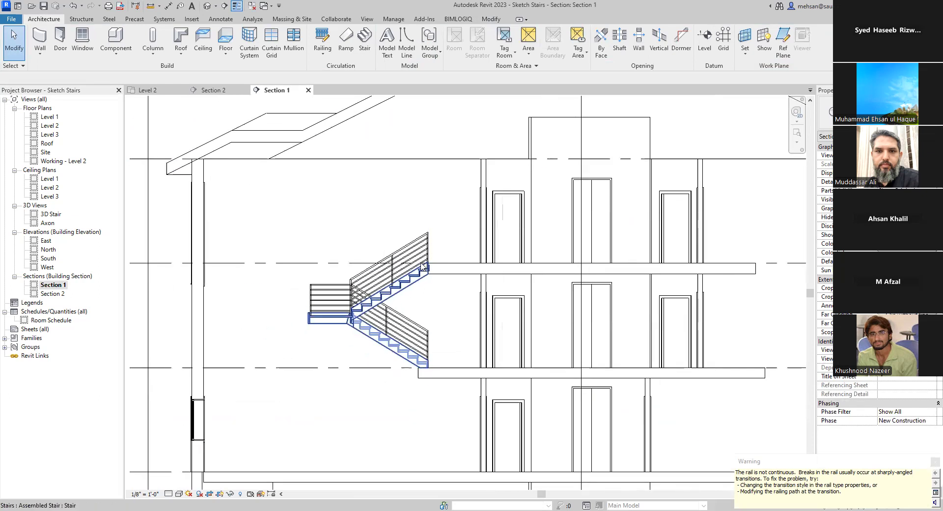
{"action": "scroll", "coordinate": [422, 265], "scroll_direction": "down", "scroll_amount": 3}
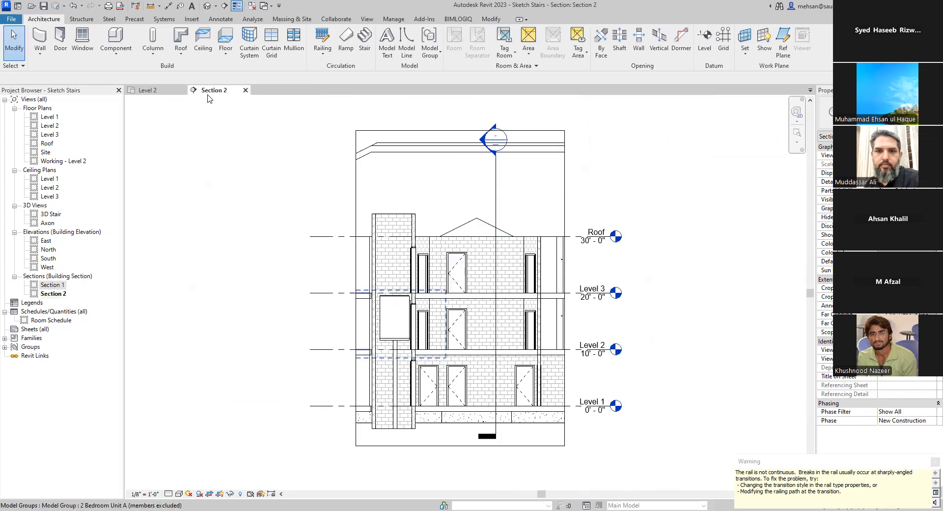
Return to the Level 2 floor plan, select the Section 1 line and examine how it cuts through the new stair in Stair A.
{"action": "left_click", "coordinate": [170, 91]}
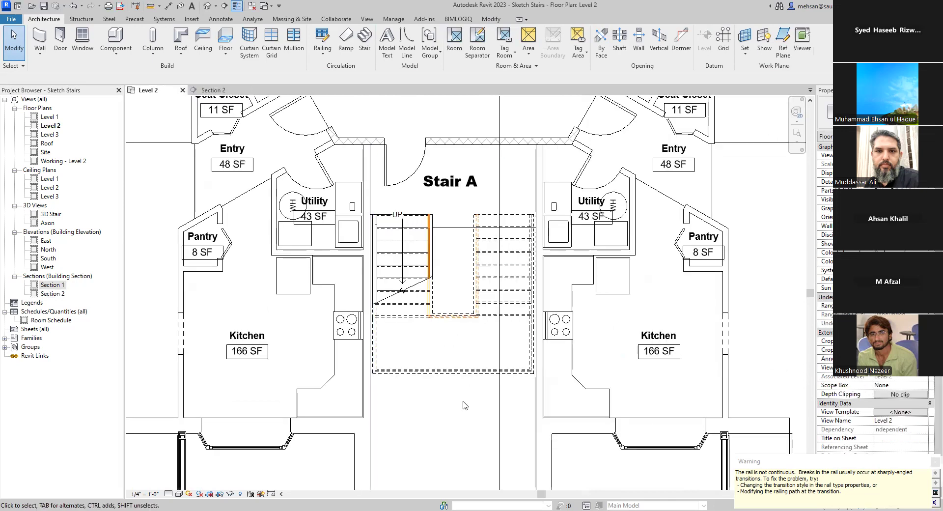
{"action": "scroll", "coordinate": [465, 211], "scroll_direction": "down", "scroll_amount": 1}
{"action": "scroll", "coordinate": [457, 168], "scroll_direction": "down", "scroll_amount": 1}
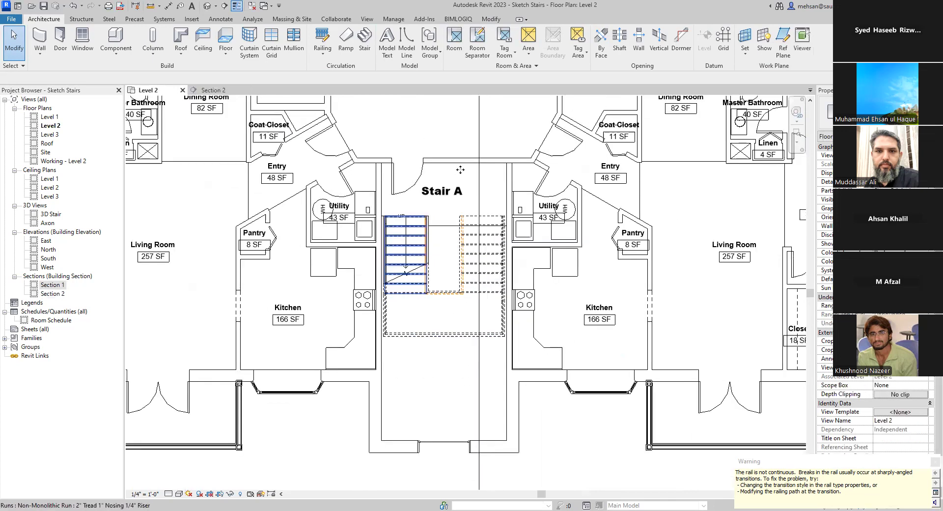
{"action": "scroll", "coordinate": [457, 169], "scroll_direction": "down", "scroll_amount": 1}
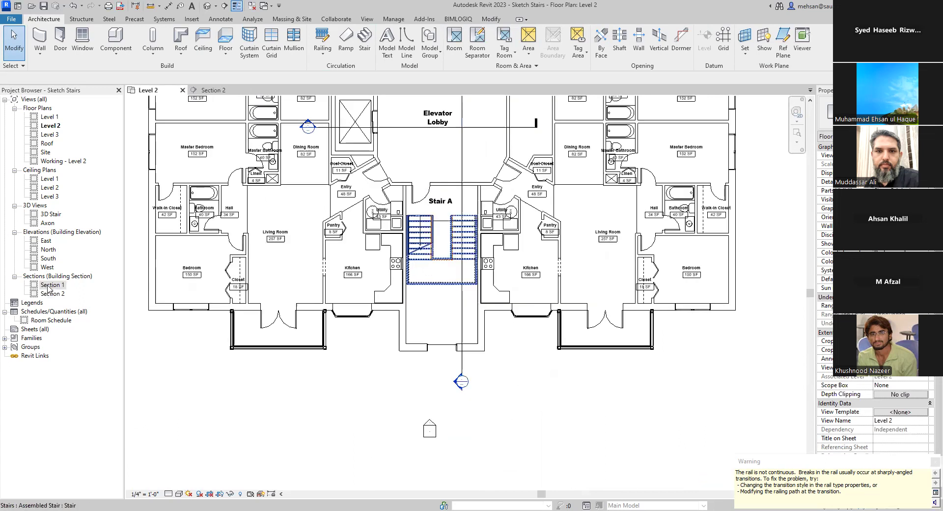
{"action": "left_click", "coordinate": [51, 285]}
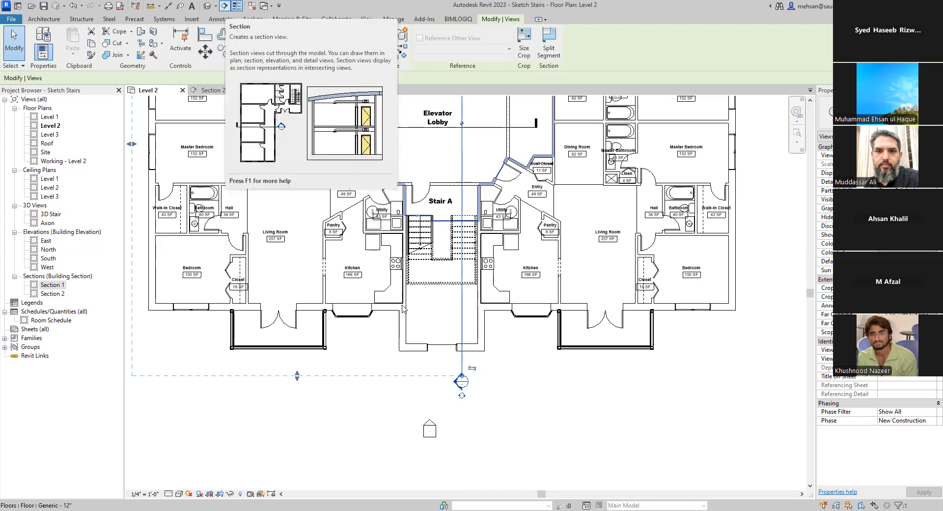
{"action": "scroll", "coordinate": [426, 250], "scroll_direction": "down", "scroll_amount": 2}
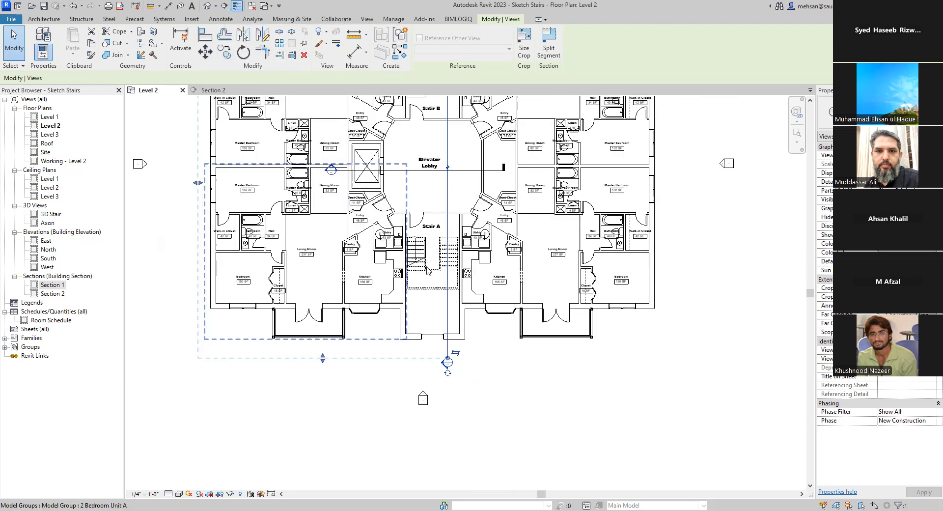
{"action": "scroll", "coordinate": [430, 351], "scroll_direction": "down", "scroll_amount": 1}
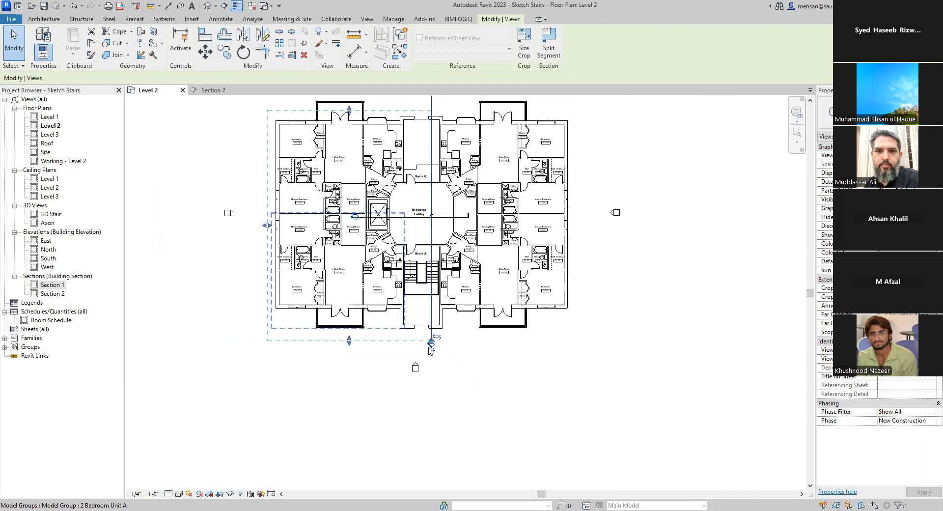
{"action": "scroll", "coordinate": [421, 332], "scroll_direction": "up", "scroll_amount": 2}
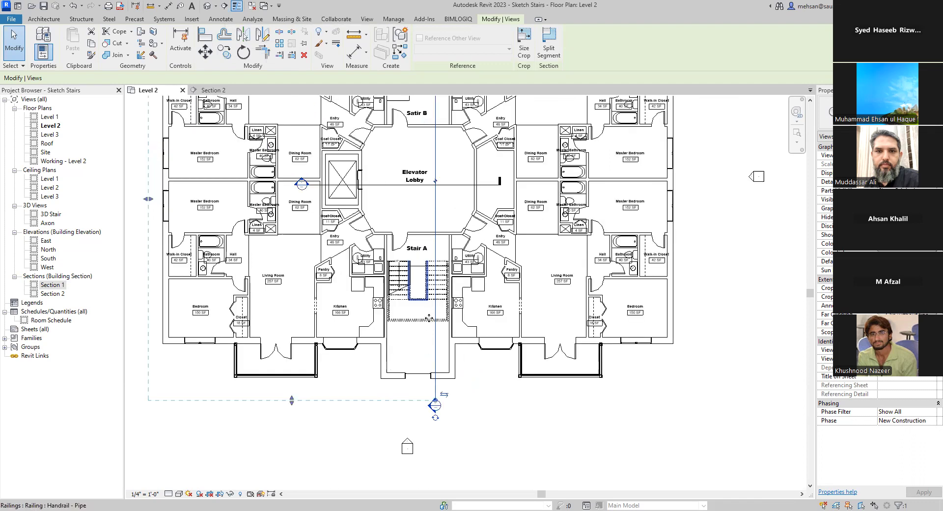
{"action": "scroll", "coordinate": [425, 324], "scroll_direction": "up", "scroll_amount": 1}
{"action": "scroll", "coordinate": [419, 338], "scroll_direction": "up", "scroll_amount": 1}
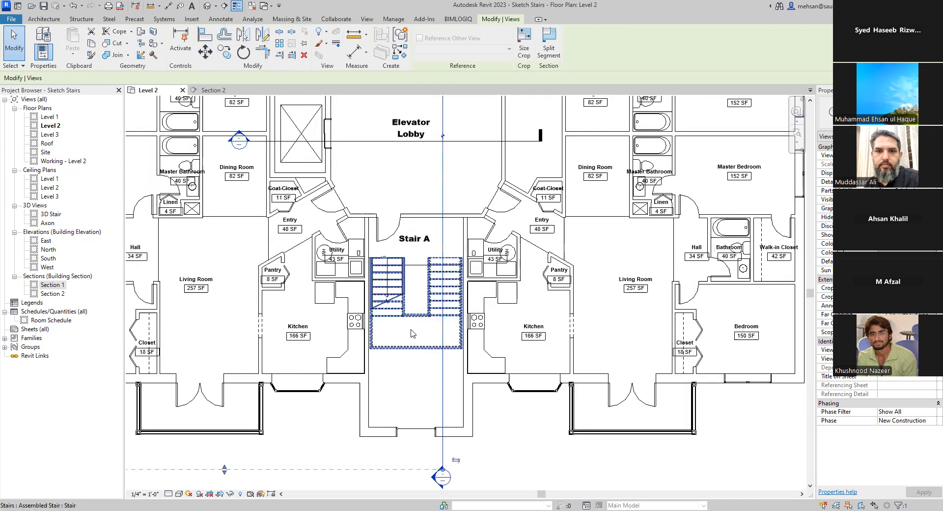
{"action": "scroll", "coordinate": [392, 304], "scroll_direction": "up", "scroll_amount": 2}
{"action": "scroll", "coordinate": [422, 339], "scroll_direction": "down", "scroll_amount": 2}
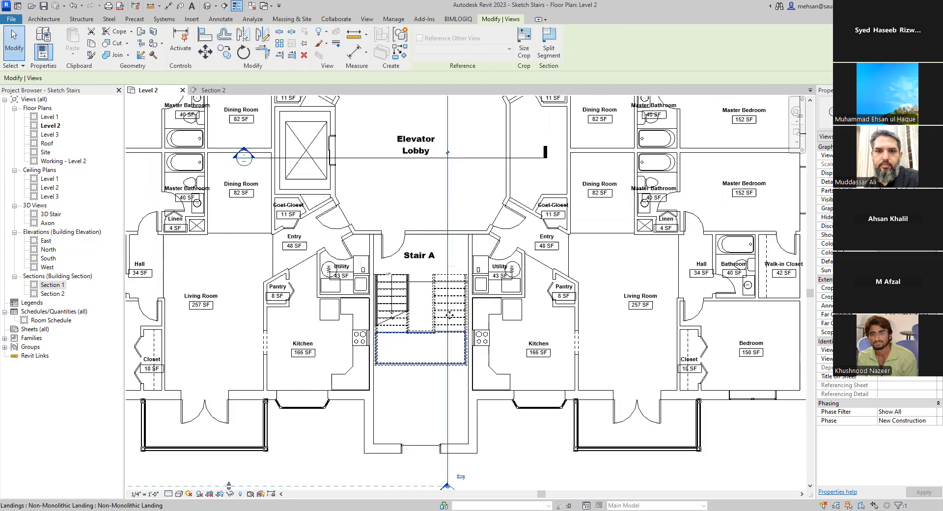
{"action": "scroll", "coordinate": [420, 357], "scroll_direction": "down", "scroll_amount": 2}
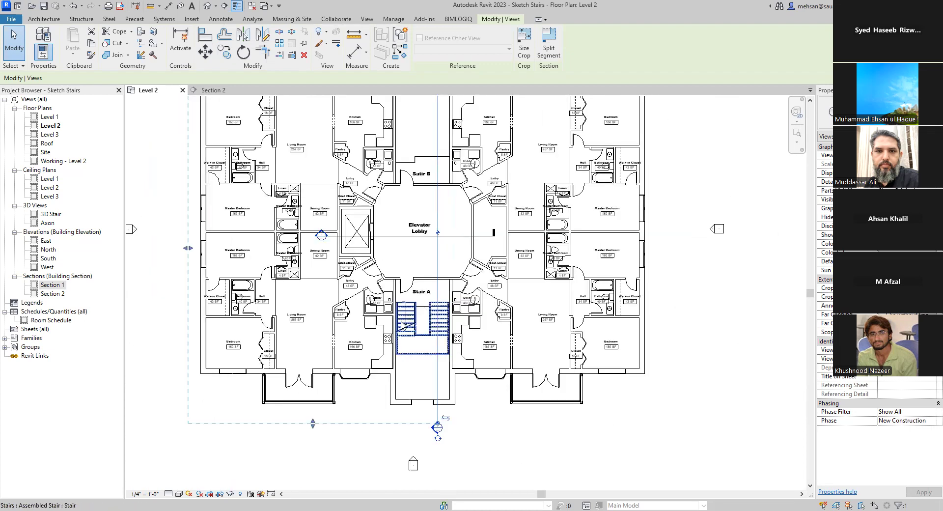
{"action": "scroll", "coordinate": [401, 333], "scroll_direction": "up", "scroll_amount": 1}
{"action": "scroll", "coordinate": [388, 348], "scroll_direction": "up", "scroll_amount": 2}
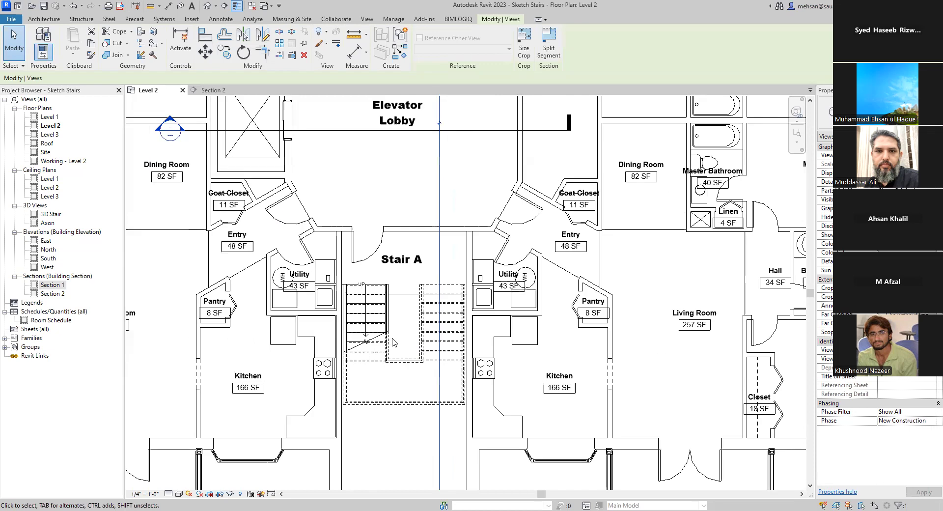
{"action": "scroll", "coordinate": [397, 337], "scroll_direction": "down", "scroll_amount": 1}
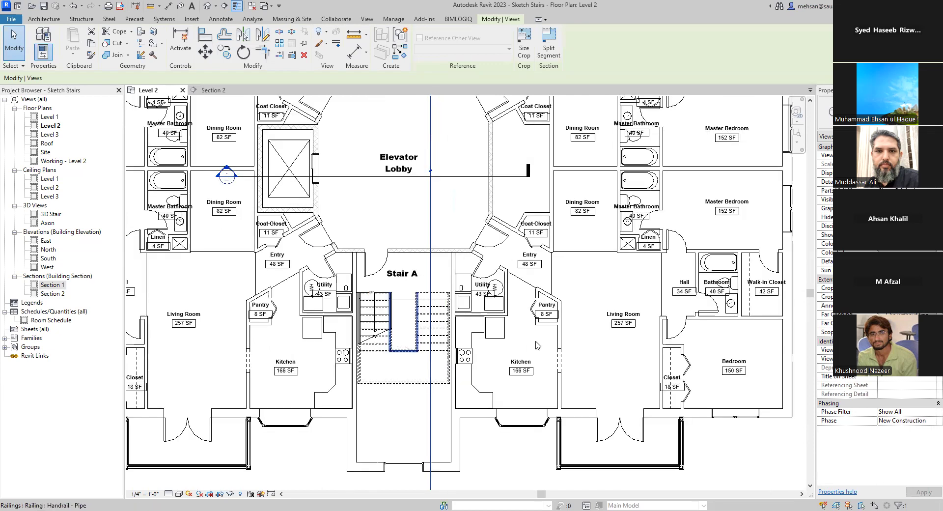
Draw a vertical model line about 25'-1" long in the empty area outside the building, about 28'-7" from the exterior wall beside the master bedrooms.
{"action": "scroll", "coordinate": [452, 328], "scroll_direction": "down", "scroll_amount": 2}
{"action": "scroll", "coordinate": [486, 334], "scroll_direction": "down", "scroll_amount": 1}
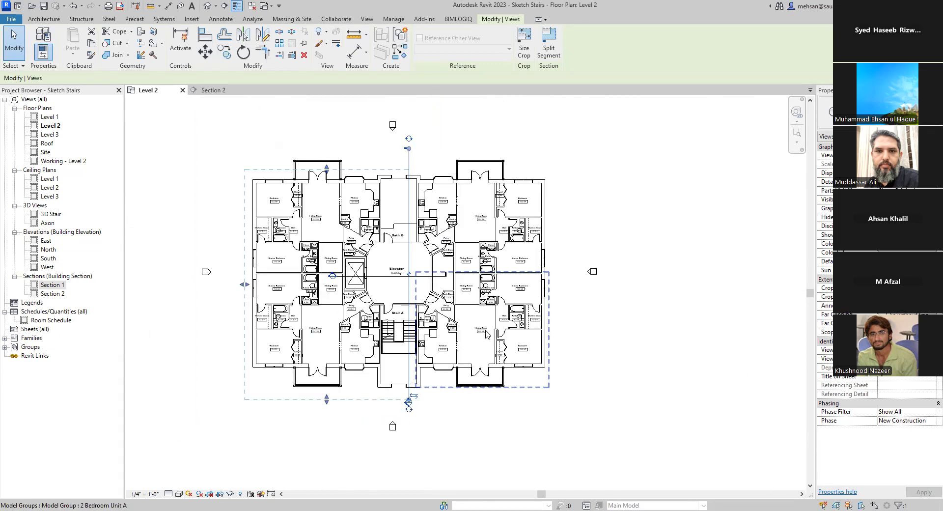
{"action": "scroll", "coordinate": [540, 324], "scroll_direction": "up", "scroll_amount": 2}
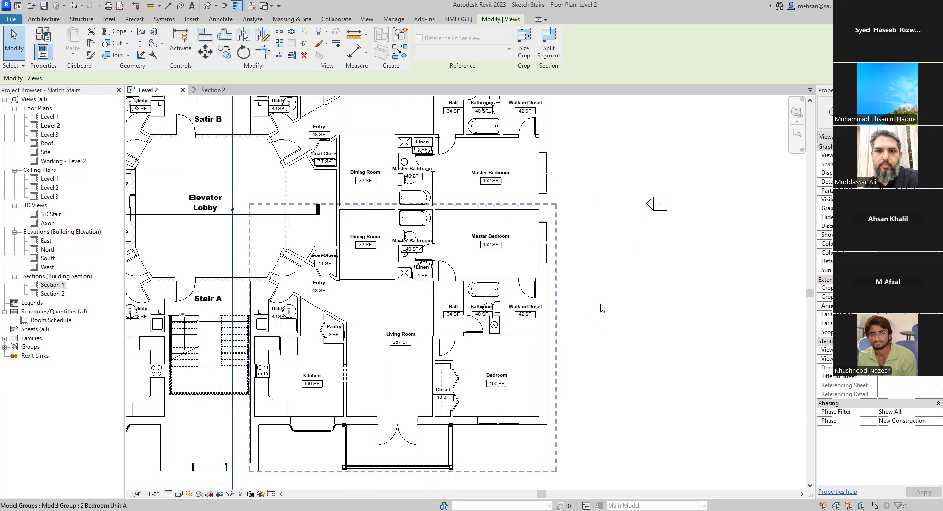
{"action": "scroll", "coordinate": [582, 307], "scroll_direction": "down", "scroll_amount": 3}
{"action": "scroll", "coordinate": [581, 327], "scroll_direction": "up", "scroll_amount": 2}
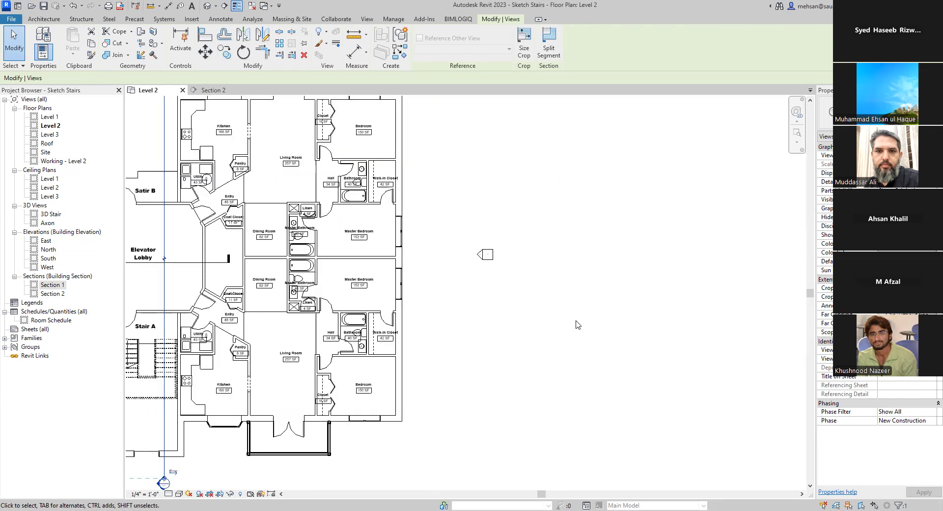
{"action": "scroll", "coordinate": [580, 265], "scroll_direction": "up", "scroll_amount": 1}
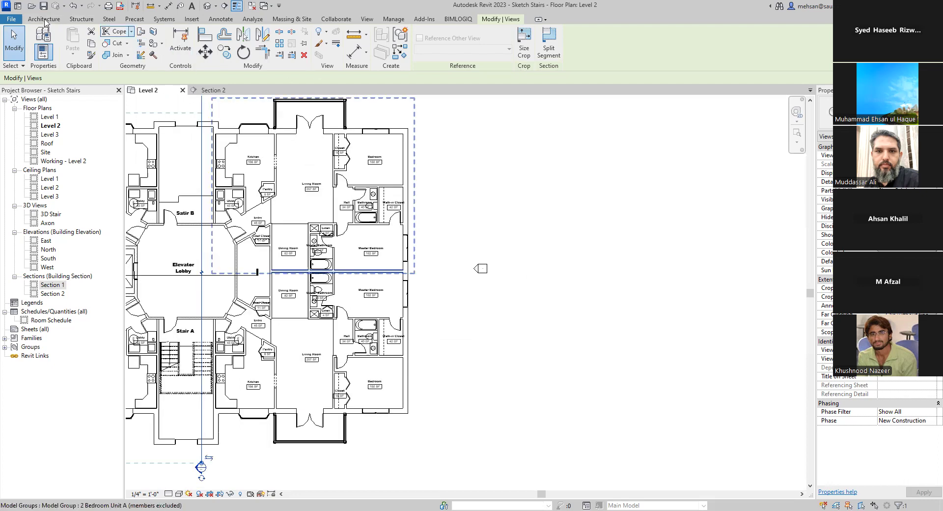
{"action": "key", "text": "Escape"}
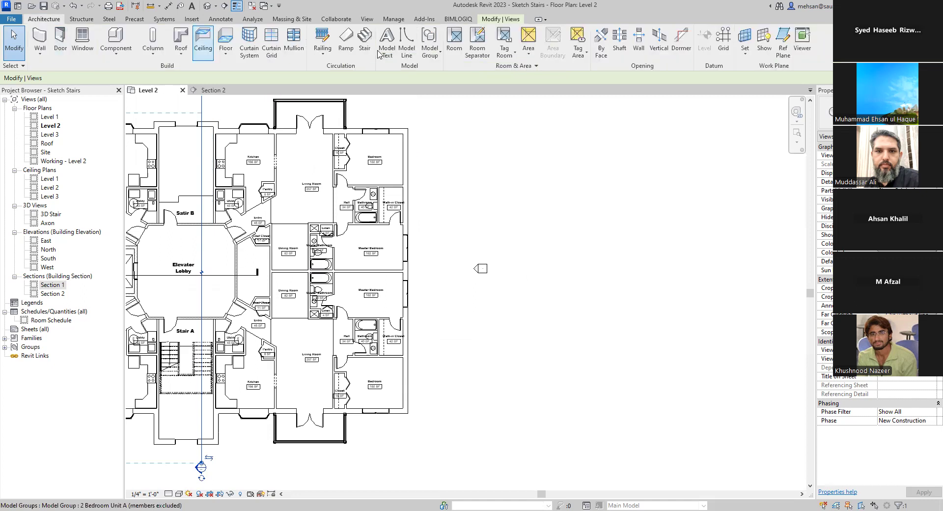
{"action": "key", "text": "l"}
{"action": "key", "text": "i"}
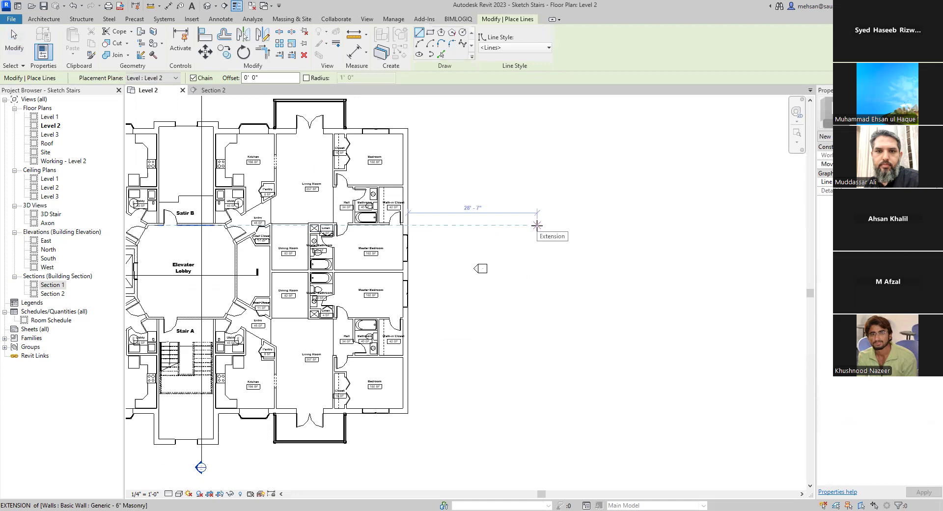
{"action": "left_click", "coordinate": [536, 225]}
{"action": "left_click", "coordinate": [537, 338]}
{"action": "key", "text": "Escape"}
{"action": "key", "text": "Escape"}
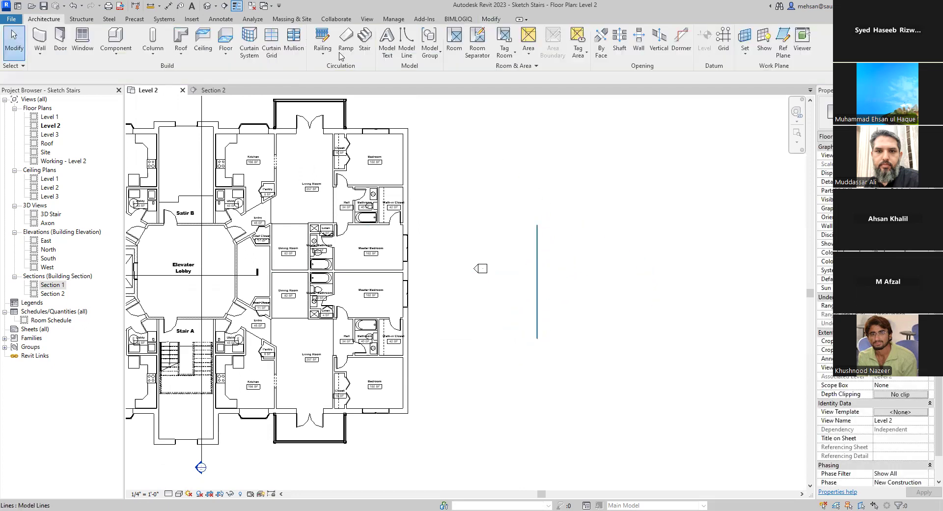
{"action": "key", "text": "l"}
{"action": "key", "text": "i"}
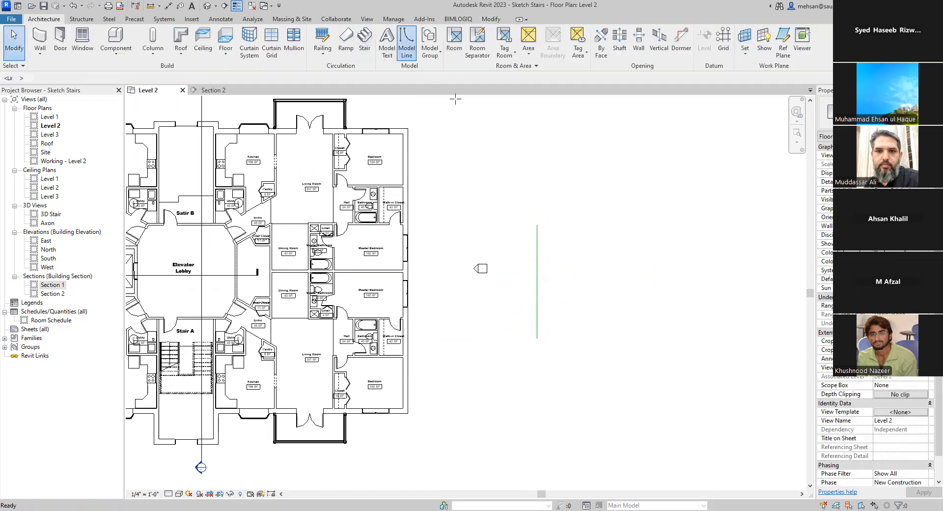
{"action": "key", "text": "Escape"}
Offset a copy of the vertical model line 4'-0" to the side facing away from the building.
{"action": "left_click", "coordinate": [569, 265]}
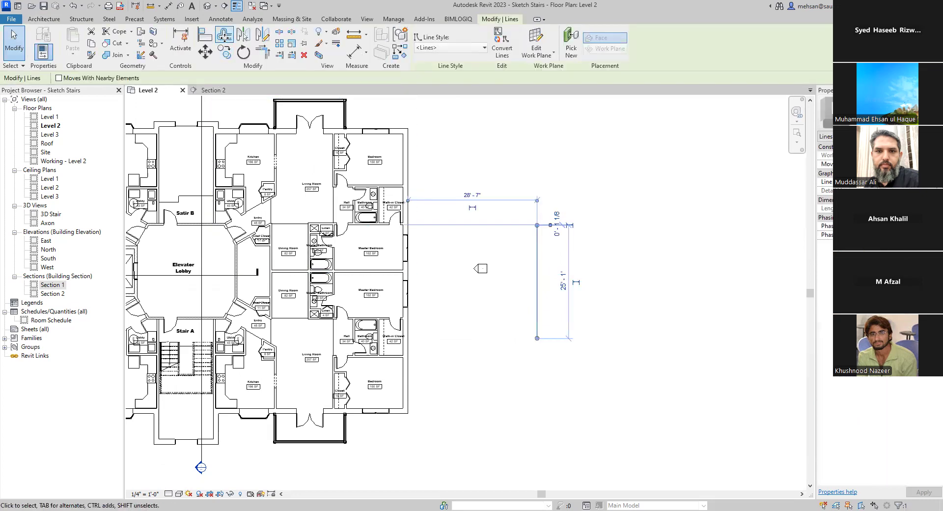
{"action": "left_click", "coordinate": [224, 48]}
{"action": "double_click", "coordinate": [136, 77]}
{"action": "type", "text": "4'  0\""}
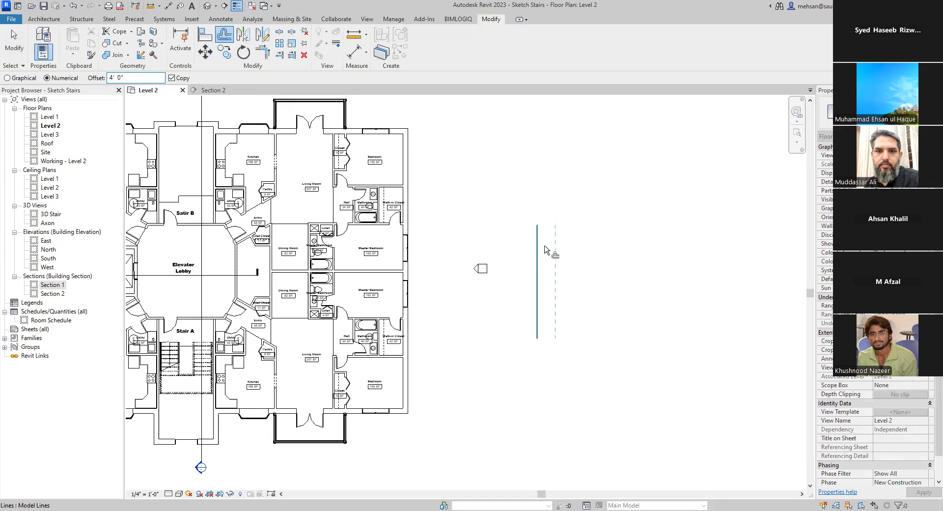
{"action": "left_click", "coordinate": [559, 248]}
{"action": "scroll", "coordinate": [558, 240], "scroll_direction": "up", "scroll_amount": 2}
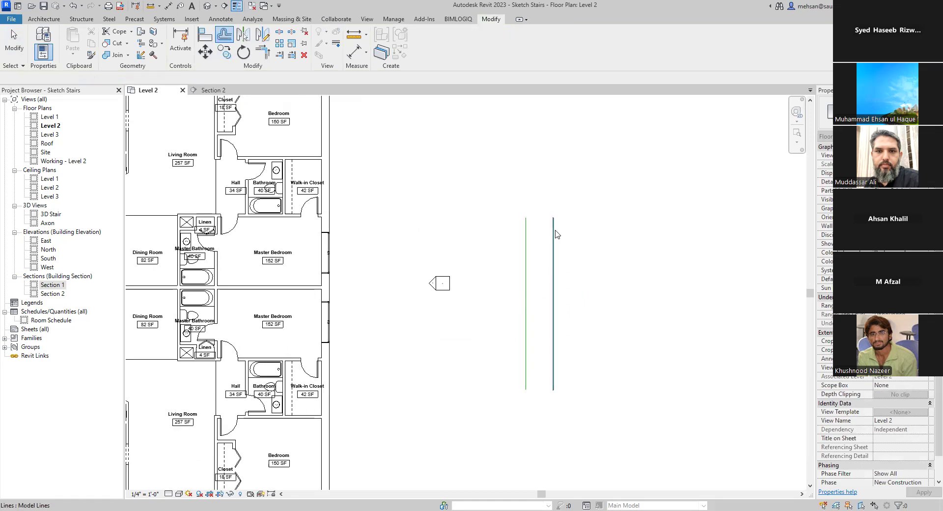
{"action": "scroll", "coordinate": [556, 233], "scroll_direction": "up", "scroll_amount": 1}
{"action": "key", "text": "Escape"}
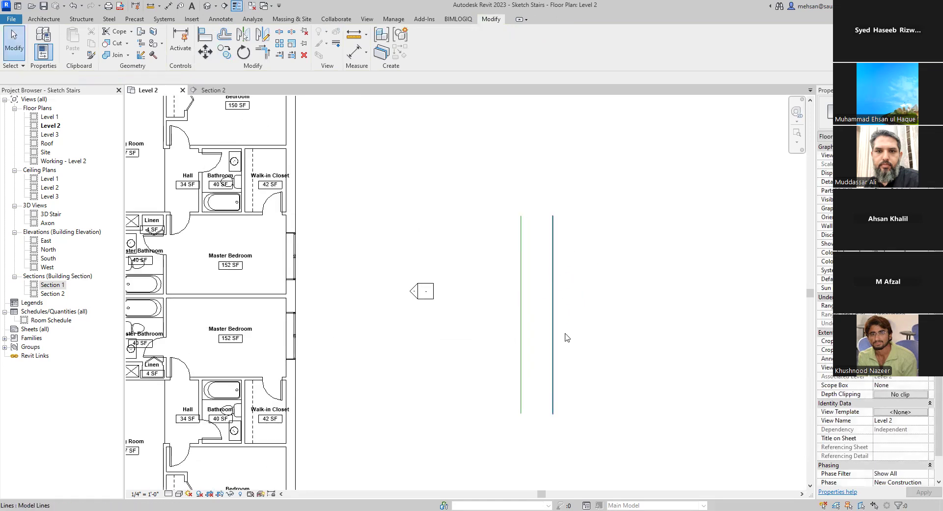
Draw a 180° arc of about 10" radius as a model line from the lower endpoint of the vertical line nearer the building.
{"action": "scroll", "coordinate": [552, 387], "scroll_direction": "down", "scroll_amount": 2}
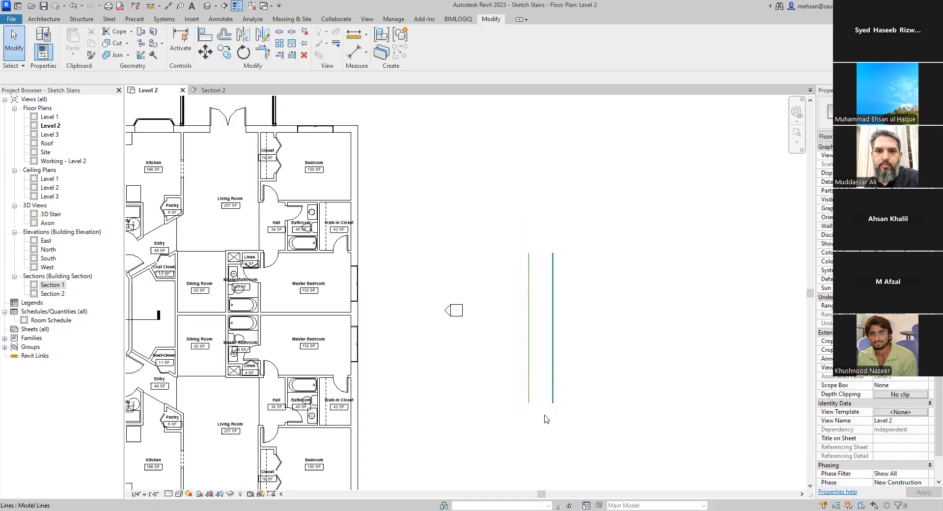
{"action": "scroll", "coordinate": [544, 413], "scroll_direction": "up", "scroll_amount": 2}
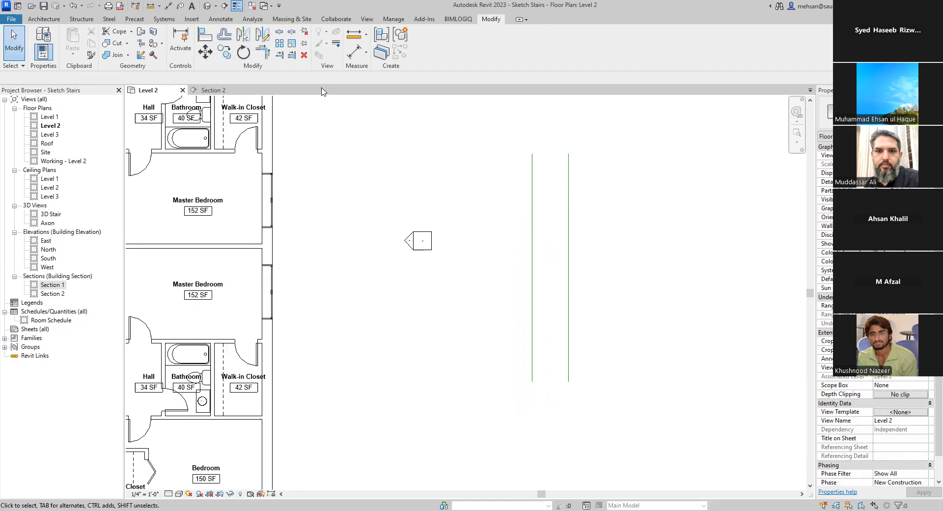
{"action": "left_click", "coordinate": [44, 20]}
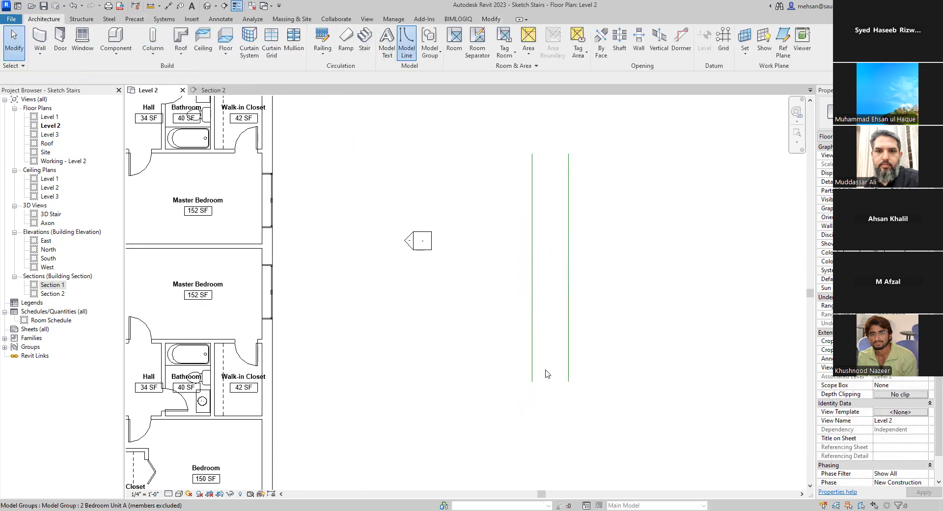
{"action": "left_click", "coordinate": [419, 43]}
{"action": "left_click", "coordinate": [532, 381]}
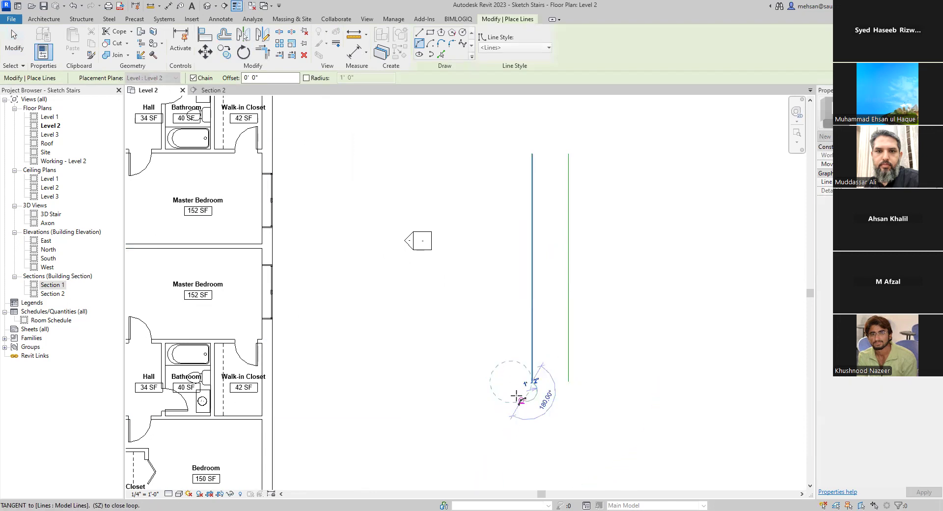
{"action": "scroll", "coordinate": [516, 395], "scroll_direction": "up", "scroll_amount": 5}
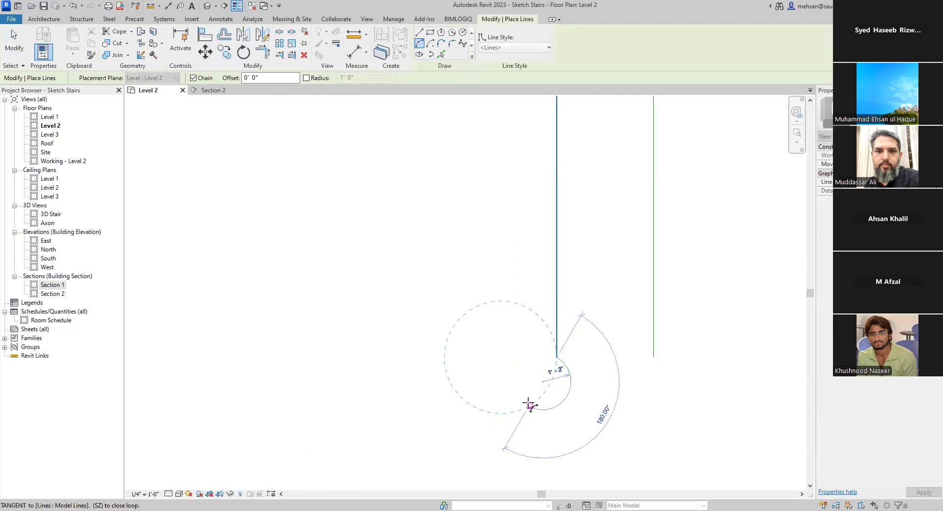
{"action": "key", "text": "Escape"}
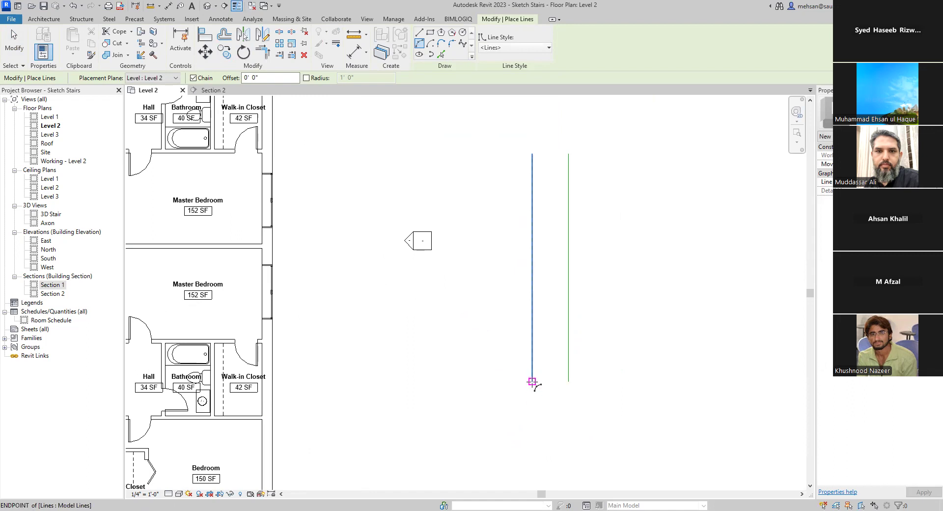
{"action": "scroll", "coordinate": [529, 389], "scroll_direction": "up", "scroll_amount": 4}
{"action": "left_click", "coordinate": [537, 367]}
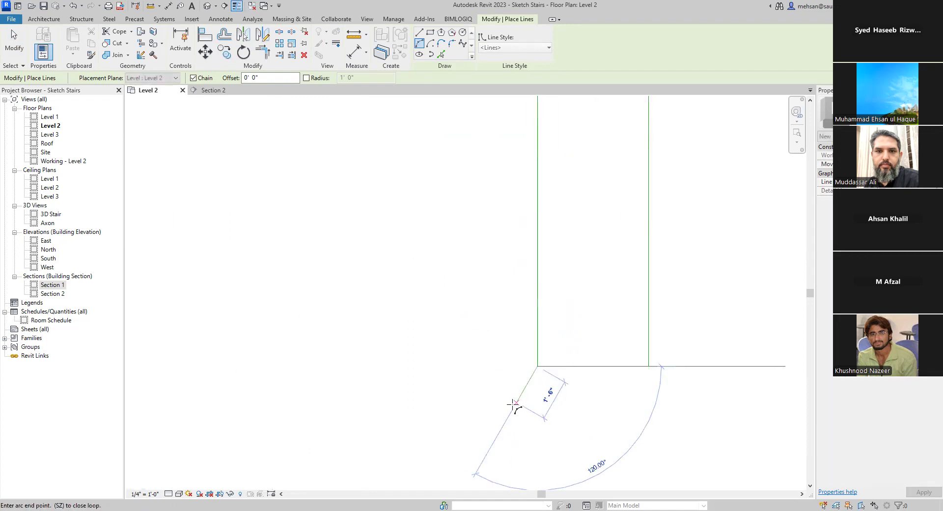
{"action": "left_click", "coordinate": [506, 391]}
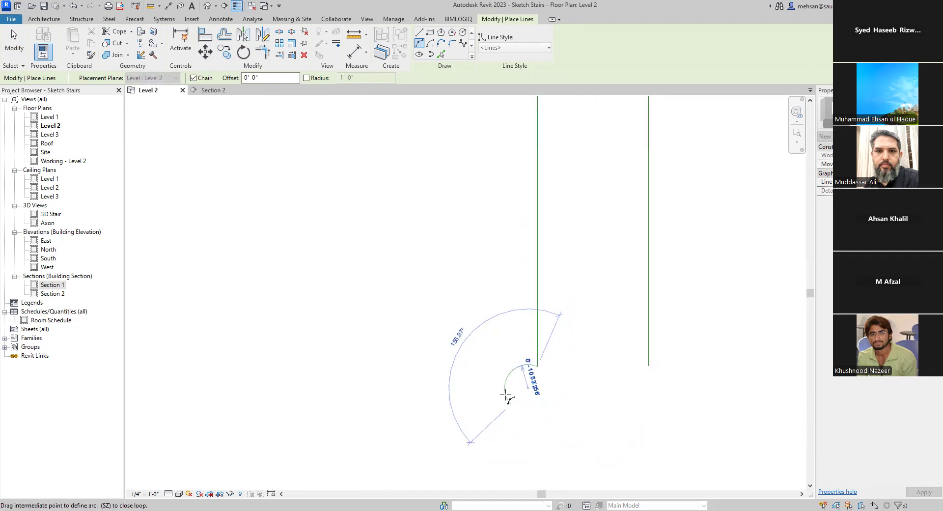
{"action": "left_click", "coordinate": [508, 400]}
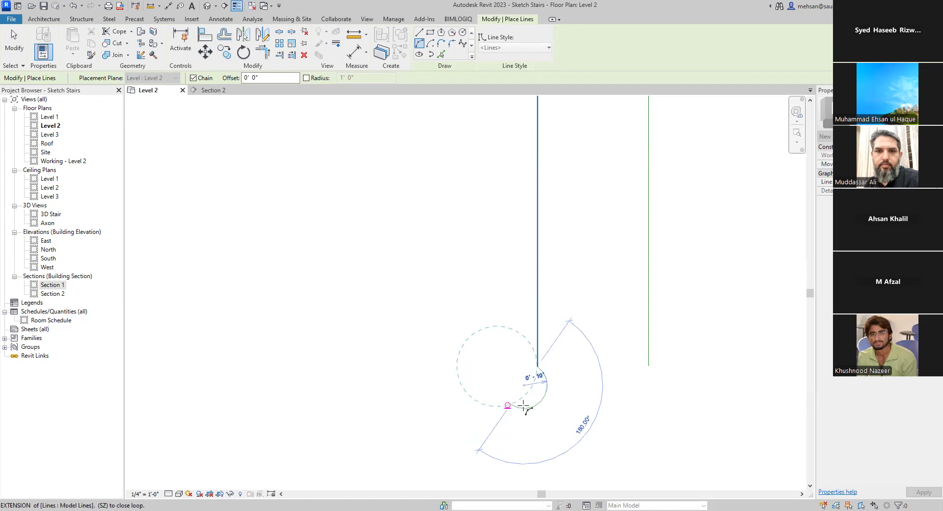
{"action": "key", "text": "Escape"}
{"action": "key", "text": "Escape"}
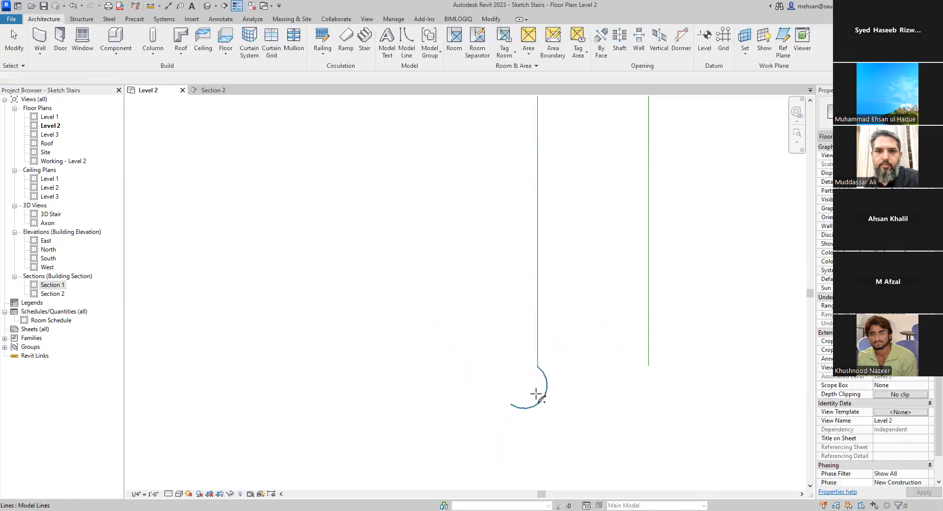
Reshape the arc below the vertical line nearer the building into a 70° curve of about 1'-5" radius, tangent to that line.
{"action": "left_click", "coordinate": [528, 389]}
{"action": "left_click_drag", "start_coordinate": [542, 398], "coordinate": [530, 388]}
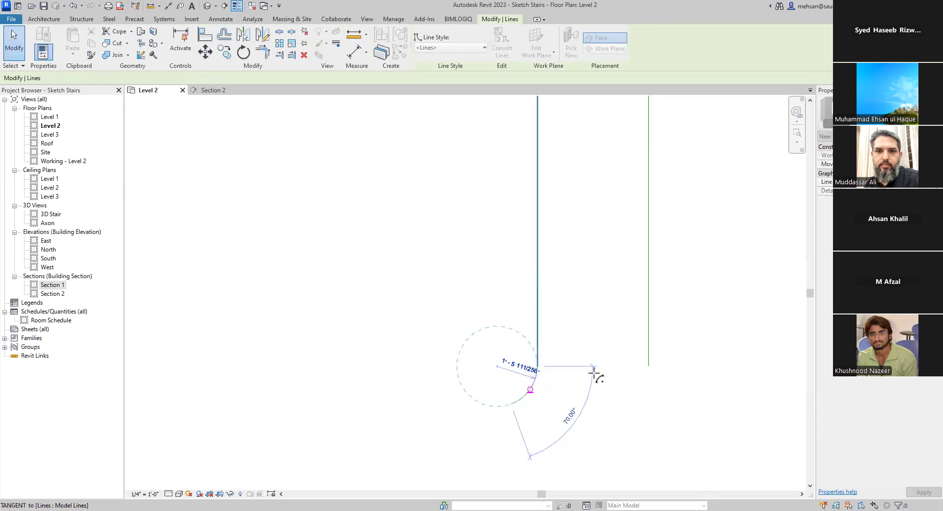
{"action": "left_click", "coordinate": [597, 341]}
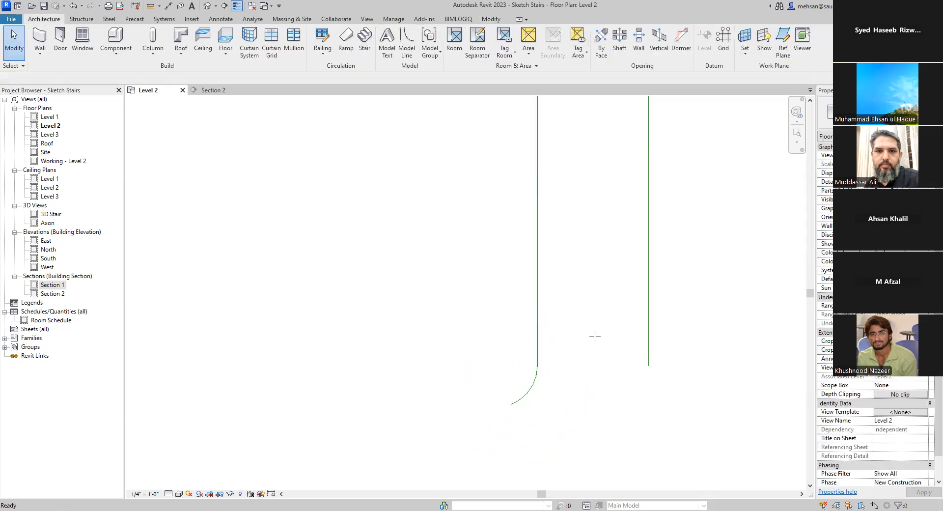
Draw a horizontal model line across the gap between the two vertical lines, a little above their lower ends.
{"action": "scroll", "coordinate": [568, 336], "scroll_direction": "down", "scroll_amount": 3}
{"action": "key", "text": "l"}
{"action": "key", "text": "i"}
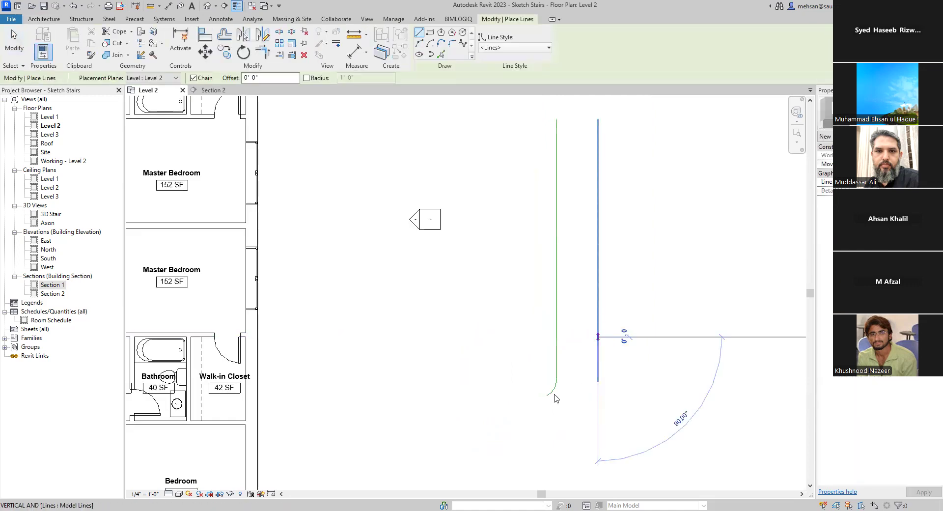
{"action": "left_click", "coordinate": [555, 336]}
{"action": "key", "text": "Escape"}
{"action": "key", "text": "Escape"}
Mirror a copy of the 70° arc to the other vertical line, using a vertical axis through the horizontal line's midpoint.
{"action": "left_click", "coordinate": [552, 392]}
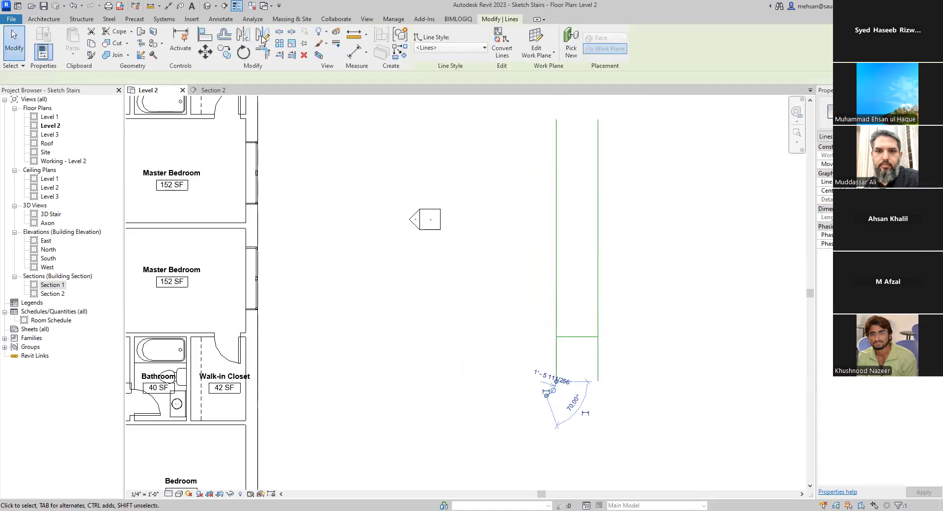
{"action": "left_click", "coordinate": [243, 35]}
{"action": "key", "text": "d"}
{"action": "key", "text": "m"}
{"action": "left_click", "coordinate": [575, 338]}
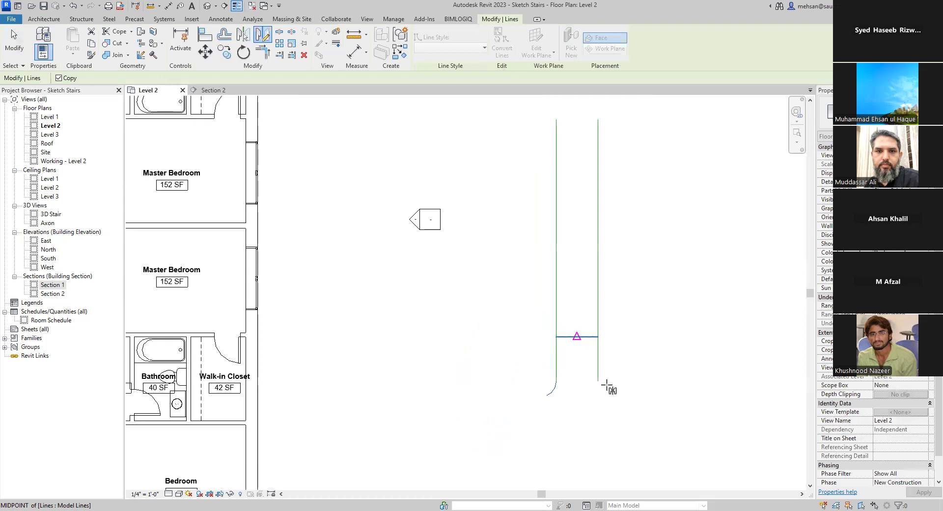
{"action": "left_click", "coordinate": [576, 272]}
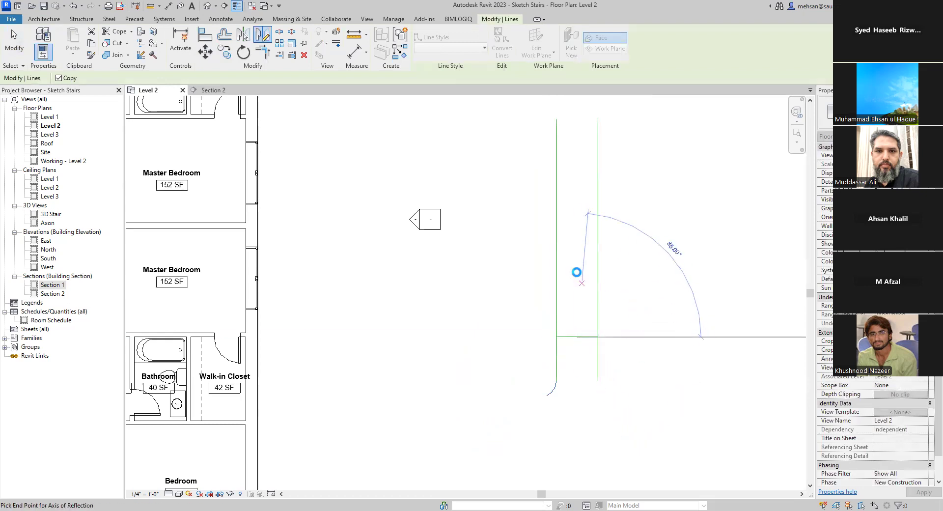
{"action": "key", "text": "Escape"}
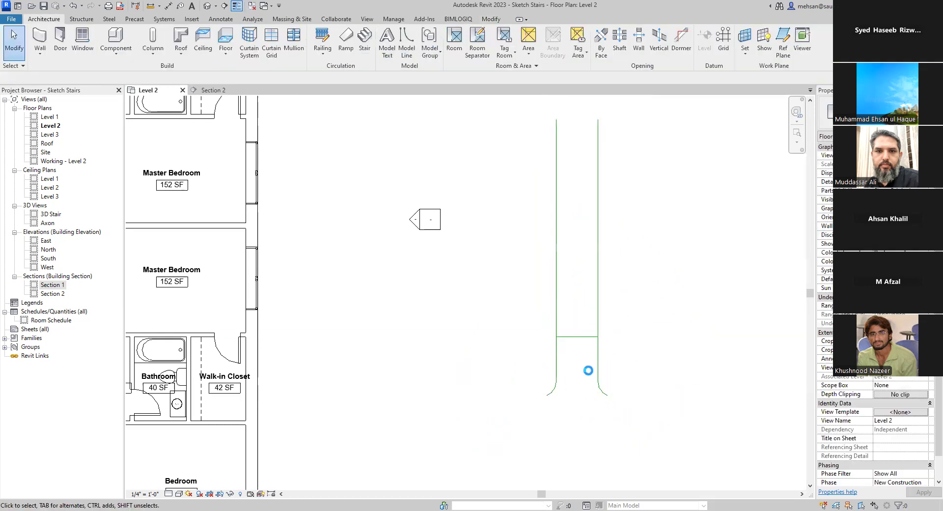
Delete the horizontal helper line between the two vertical lines.
{"action": "scroll", "coordinate": [581, 398], "scroll_direction": "up", "scroll_amount": 1}
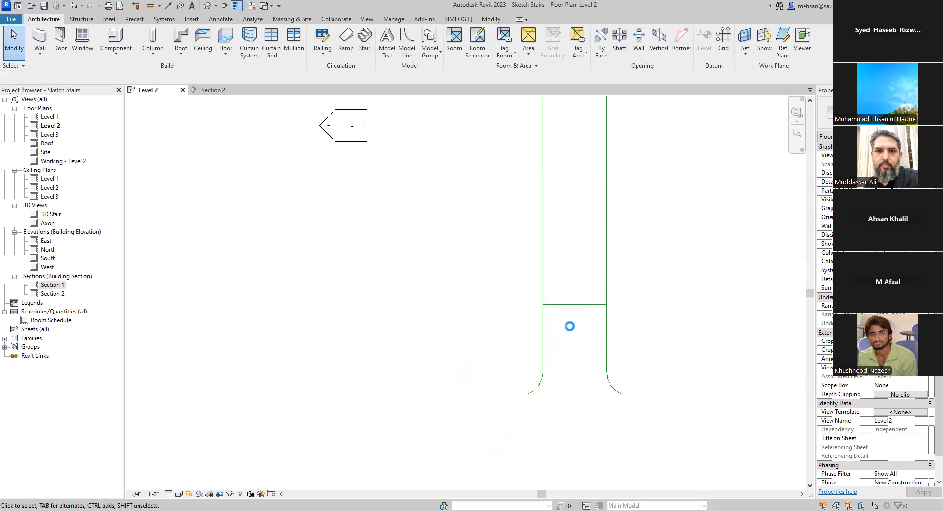
{"action": "left_click", "coordinate": [579, 304]}
{"action": "scroll", "coordinate": [568, 392], "scroll_direction": "down", "scroll_amount": 4}
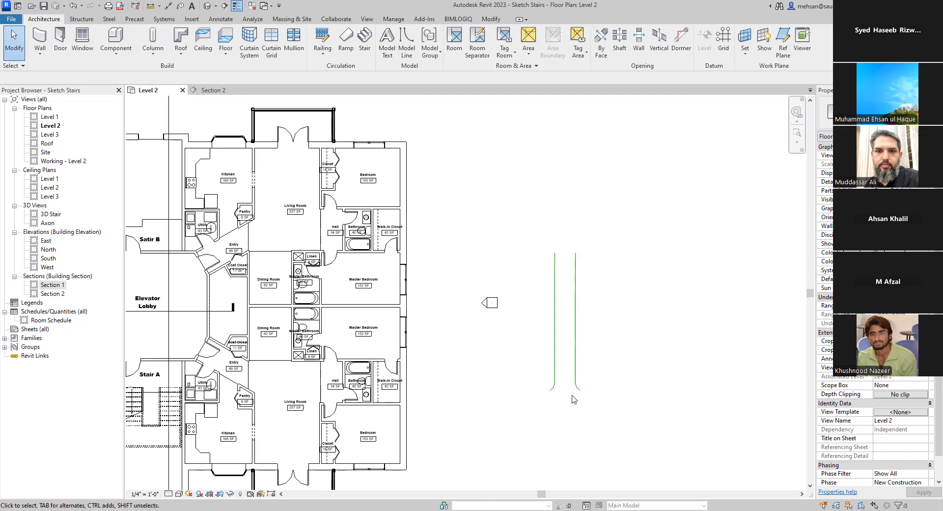
Draw a horizontal model line about 5'-11" long joining the lower endpoints of the two flared arcs.
{"action": "scroll", "coordinate": [569, 397], "scroll_direction": "up", "scroll_amount": 2}
{"action": "scroll", "coordinate": [565, 392], "scroll_direction": "up", "scroll_amount": 2}
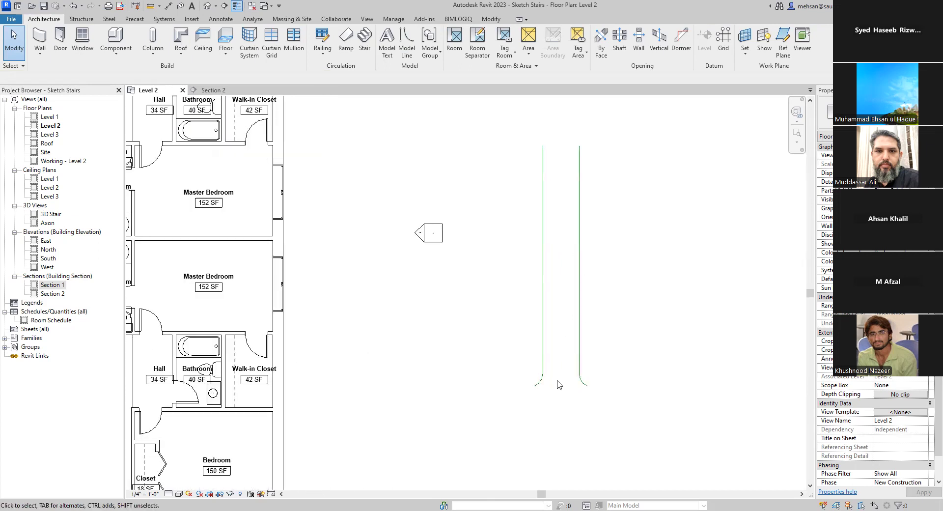
{"action": "scroll", "coordinate": [559, 384], "scroll_direction": "down", "scroll_amount": 2}
{"action": "scroll", "coordinate": [563, 385], "scroll_direction": "up", "scroll_amount": 2}
{"action": "scroll", "coordinate": [564, 385], "scroll_direction": "down", "scroll_amount": 1}
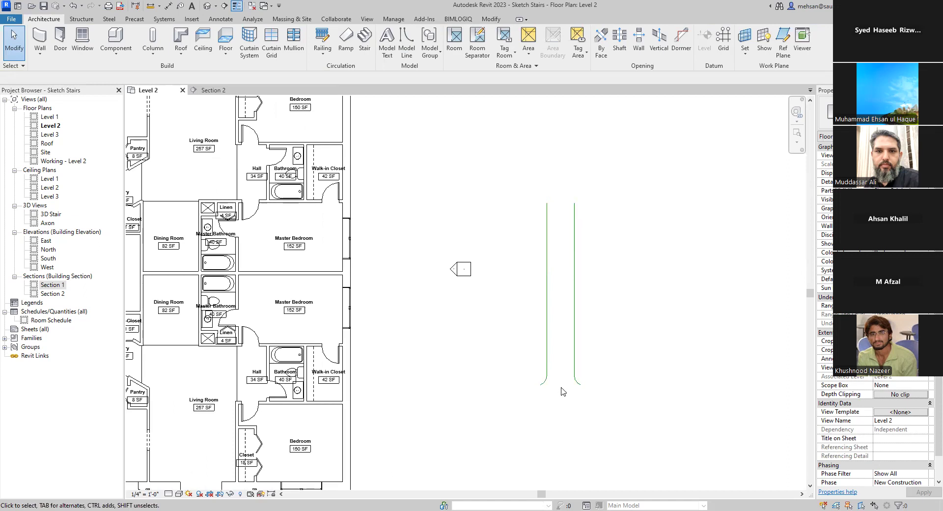
{"action": "scroll", "coordinate": [563, 392], "scroll_direction": "up", "scroll_amount": 2}
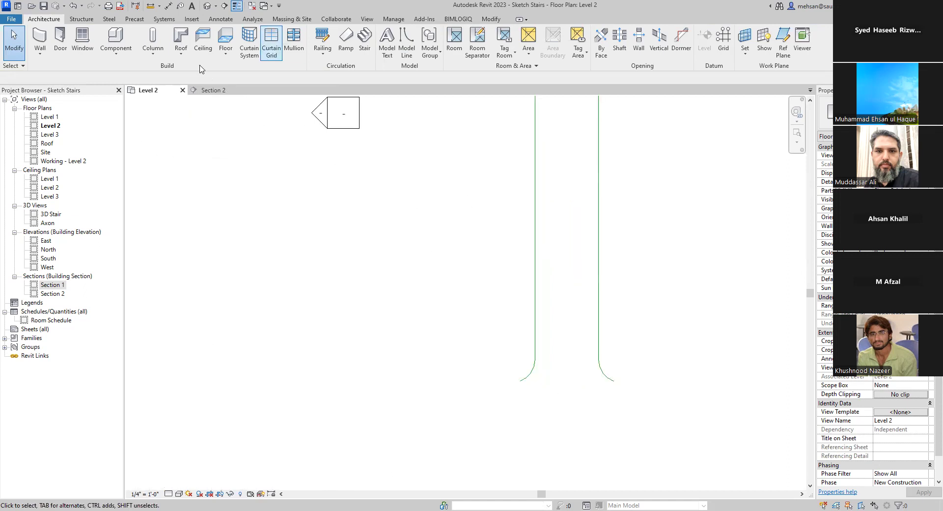
{"action": "left_click", "coordinate": [407, 51]}
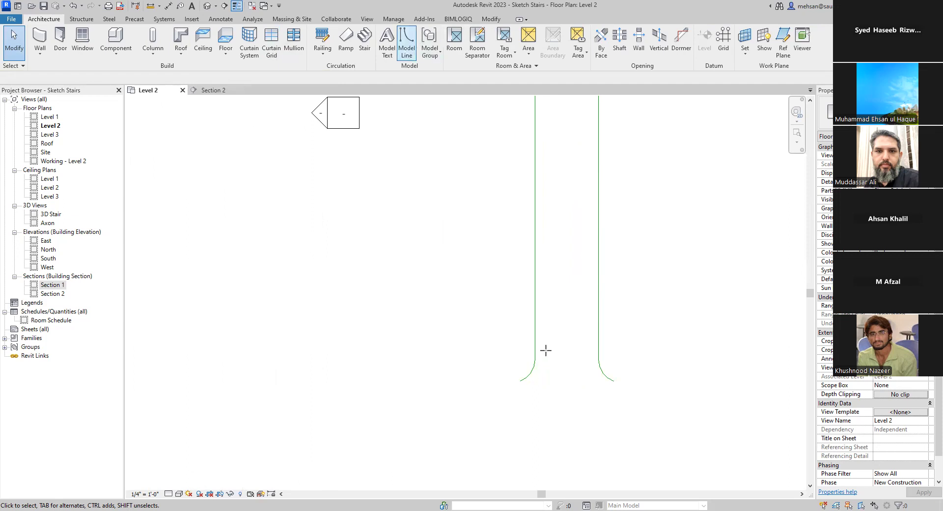
{"action": "left_click", "coordinate": [521, 379]}
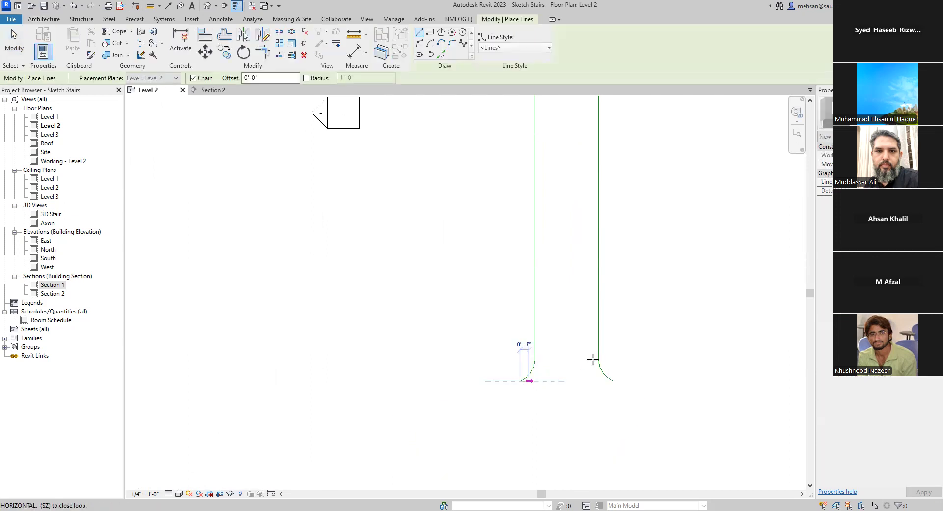
{"action": "left_click", "coordinate": [613, 380]}
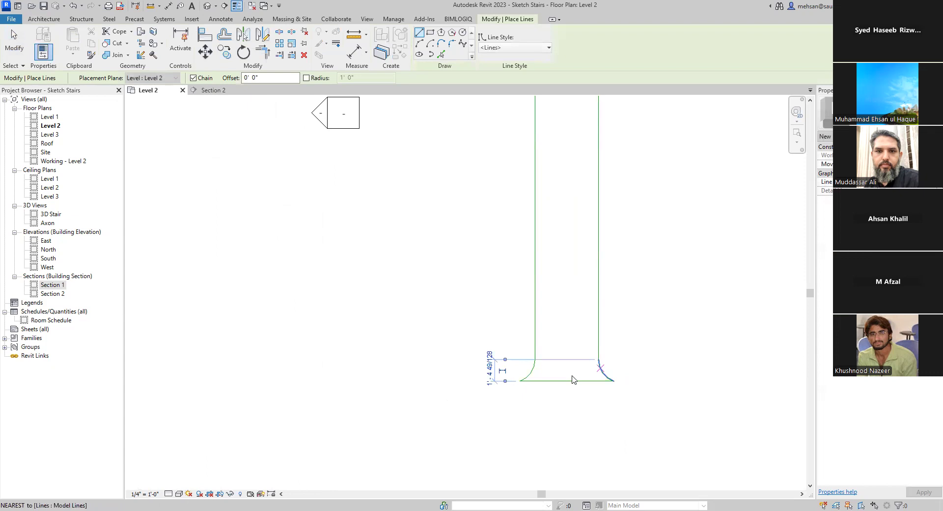
{"action": "key", "text": "Escape"}
{"action": "key", "text": "Escape"}
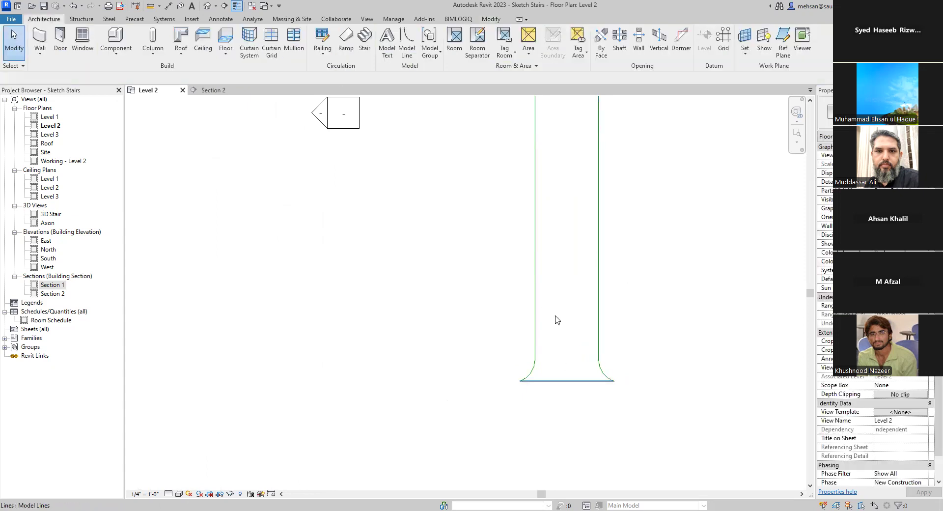
Offset the bottom horizontal line upward repeatedly at 7" spacing to make 15 copies.
{"action": "left_click", "coordinate": [570, 380]}
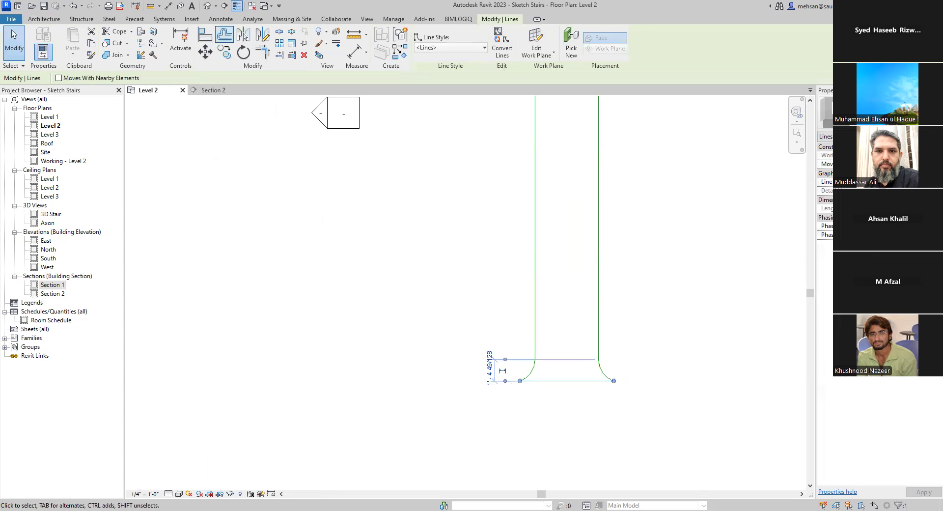
{"action": "left_click", "coordinate": [225, 35]}
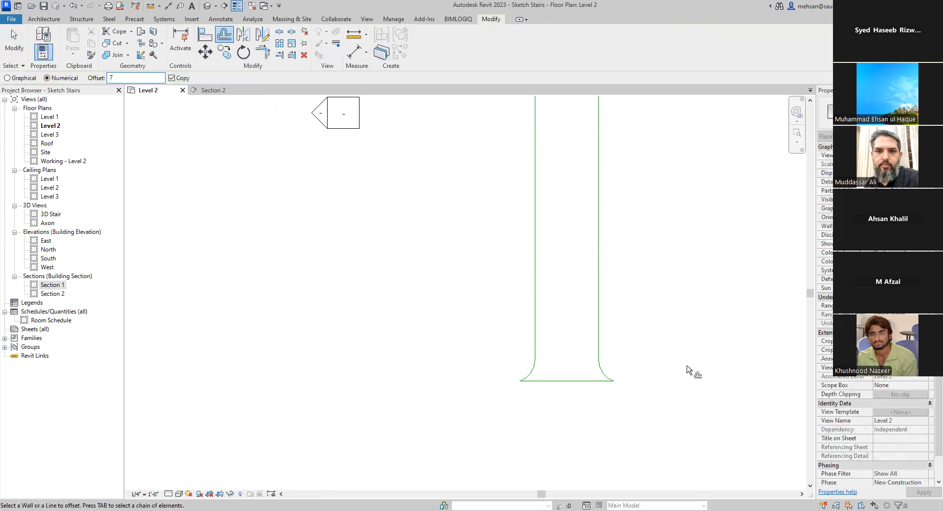
{"action": "left_click", "coordinate": [575, 376]}
{"action": "left_click", "coordinate": [574, 364]}
{"action": "left_click", "coordinate": [575, 354]}
{"action": "left_click", "coordinate": [574, 344]}
{"action": "left_click", "coordinate": [574, 330]}
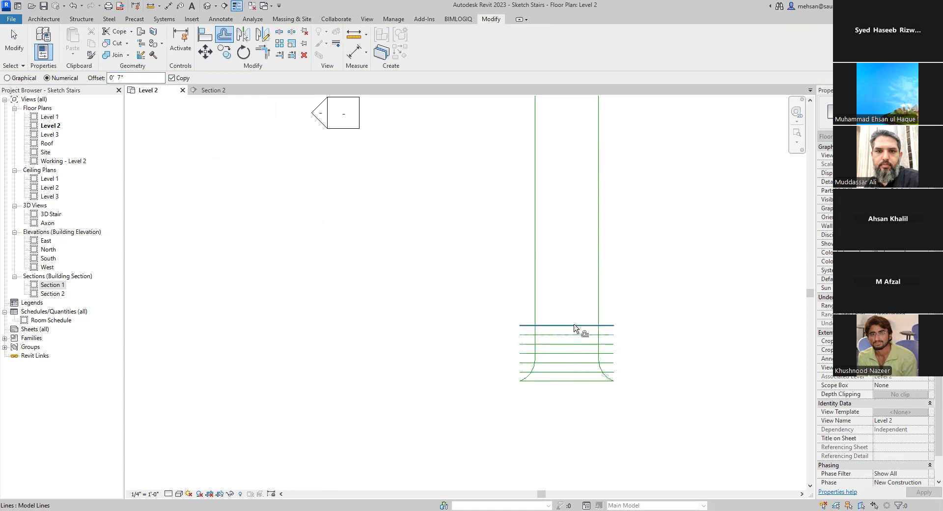
{"action": "left_click", "coordinate": [573, 319]}
{"action": "left_click", "coordinate": [572, 312]}
{"action": "left_click", "coordinate": [573, 302]}
{"action": "left_click", "coordinate": [571, 293]}
{"action": "left_click", "coordinate": [571, 286]}
{"action": "left_click", "coordinate": [572, 278]}
{"action": "left_click", "coordinate": [569, 263]}
{"action": "left_click", "coordinate": [570, 255]}
{"action": "left_click", "coordinate": [571, 247]}
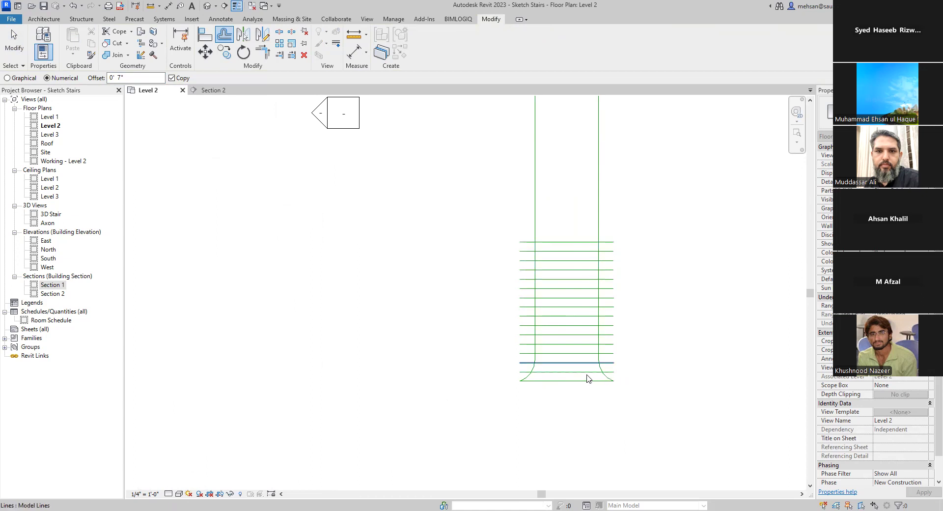
{"action": "key", "text": "Escape"}
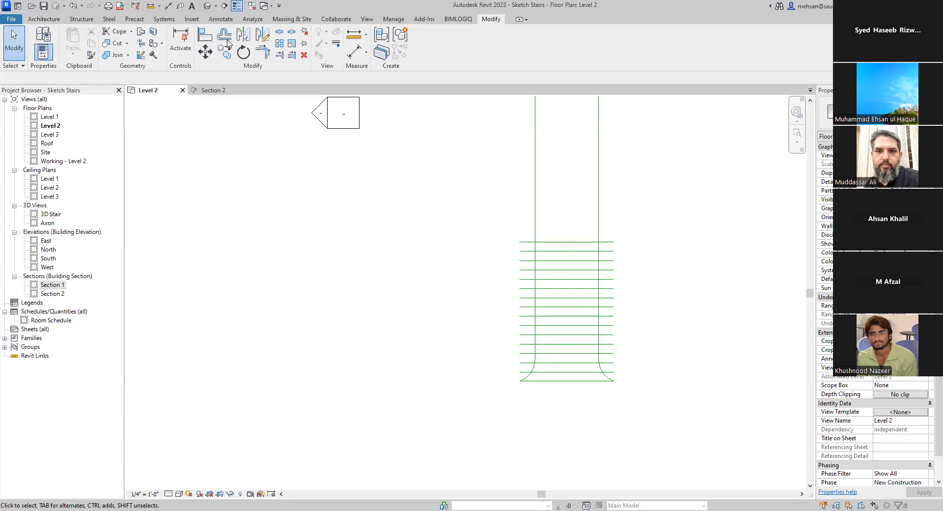
Offset two more copies at 7" spacing above the topmost horizontal line.
{"action": "left_click", "coordinate": [574, 241]}
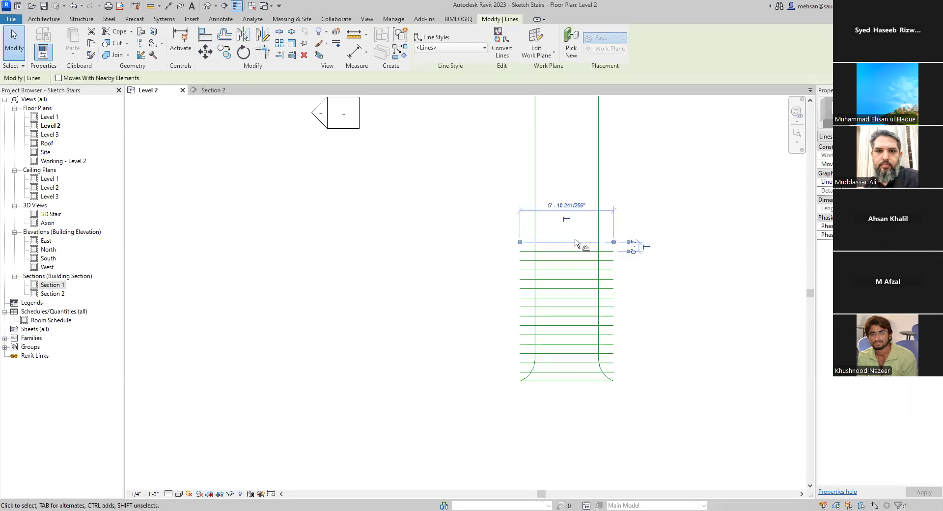
{"action": "key", "text": "o"}
{"action": "key", "text": "f"}
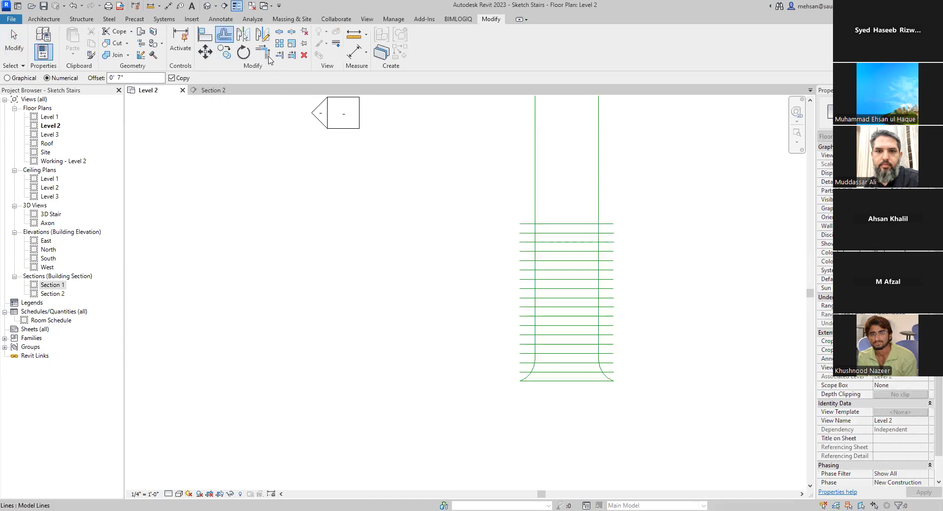
{"action": "key", "text": "Escape"}
Trim all but the two lowest horizontal lines back to the vertical line farther from the building.
{"action": "left_click", "coordinate": [292, 56]}
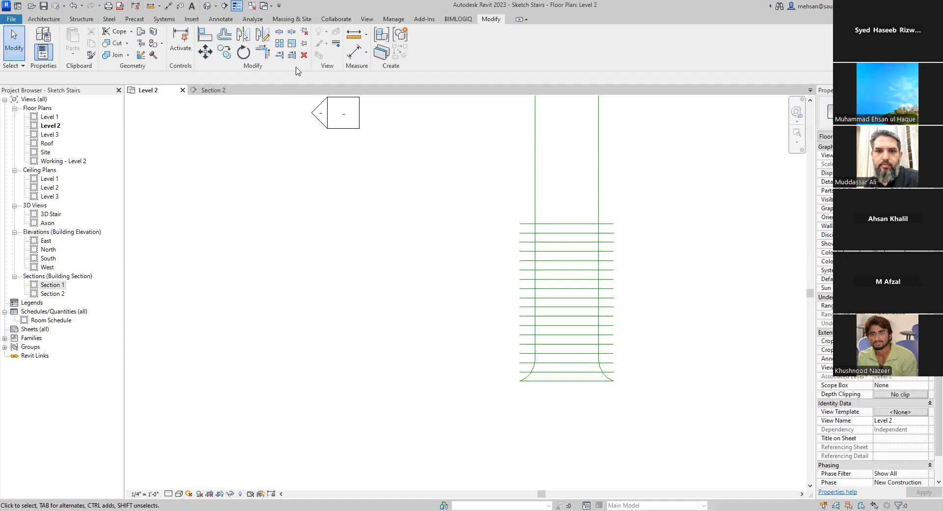
{"action": "left_click", "coordinate": [599, 209]}
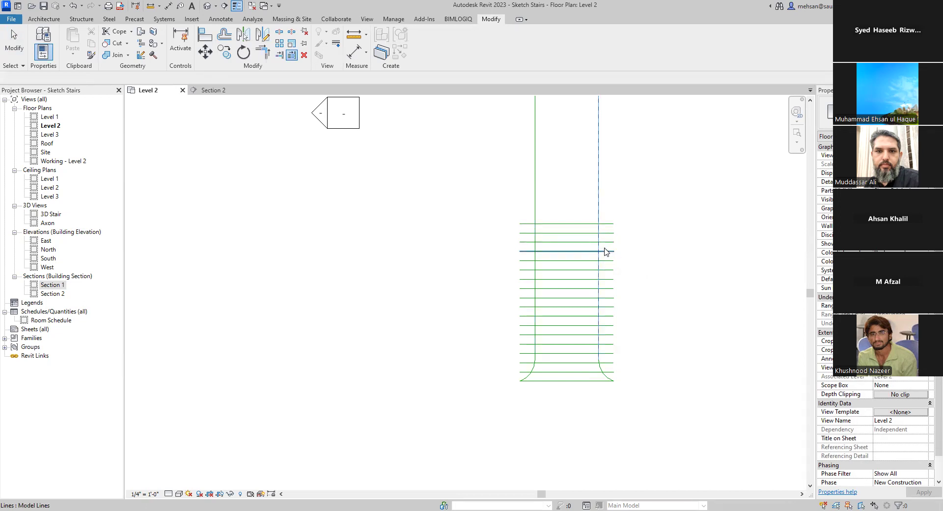
{"action": "left_click", "coordinate": [596, 279]}
{"action": "left_click", "coordinate": [591, 269]}
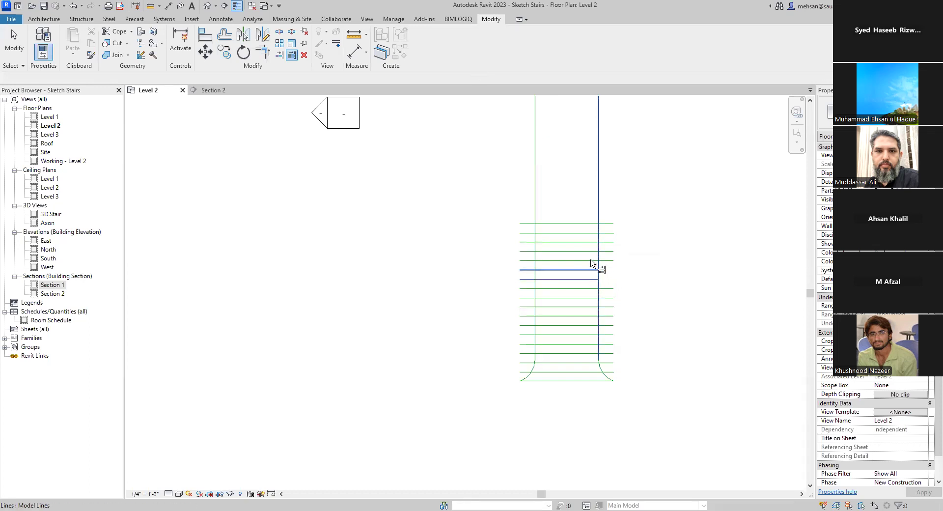
{"action": "left_click", "coordinate": [590, 260]}
{"action": "left_click", "coordinate": [590, 250]}
{"action": "left_click", "coordinate": [589, 241]}
{"action": "left_click", "coordinate": [589, 232]}
{"action": "left_click", "coordinate": [589, 288]}
{"action": "left_click", "coordinate": [590, 298]}
{"action": "left_click", "coordinate": [588, 307]}
{"action": "left_click", "coordinate": [588, 318]}
{"action": "left_click", "coordinate": [592, 327]}
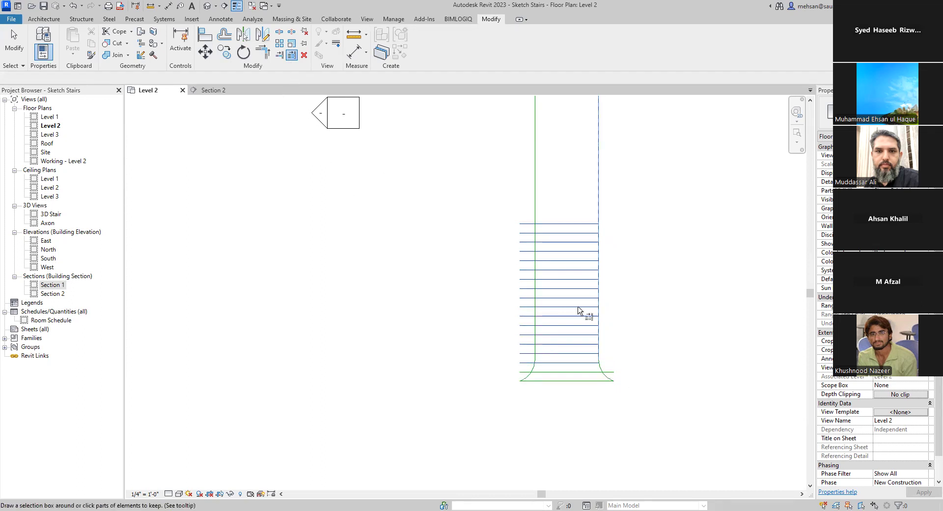
{"action": "key", "text": "Escape"}
Trim the second-lowest horizontal line back to the flared arc on the side away from the building.
{"action": "left_click", "coordinate": [595, 376]}
{"action": "left_click", "coordinate": [605, 383]}
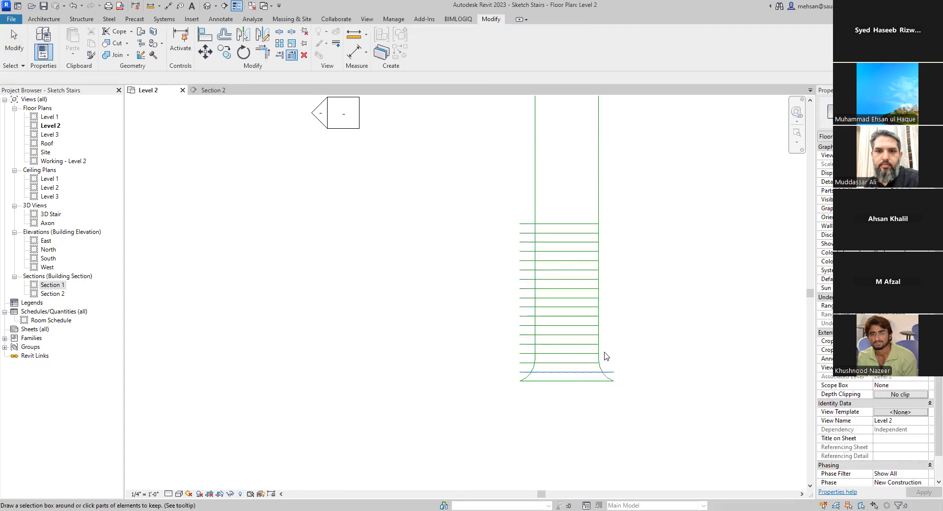
{"action": "scroll", "coordinate": [596, 322], "scroll_direction": "up", "scroll_amount": 6}
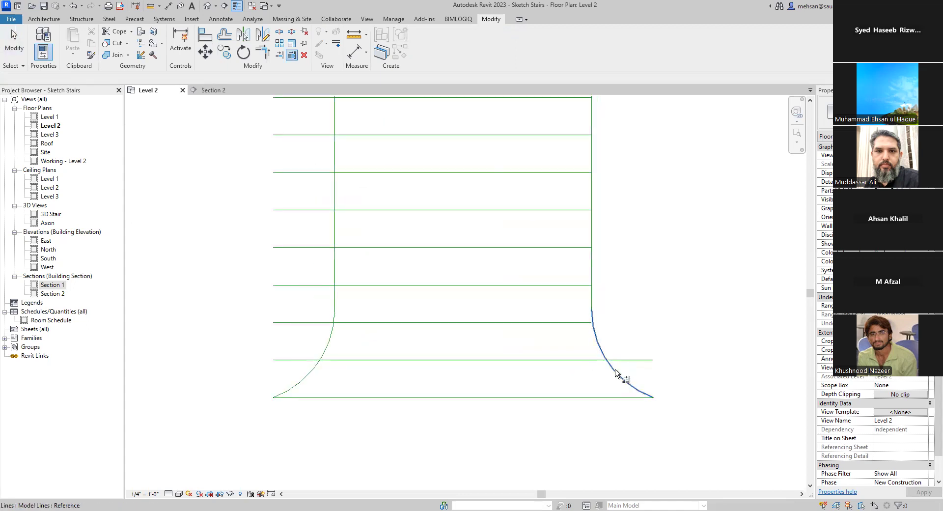
{"action": "left_click", "coordinate": [597, 359]}
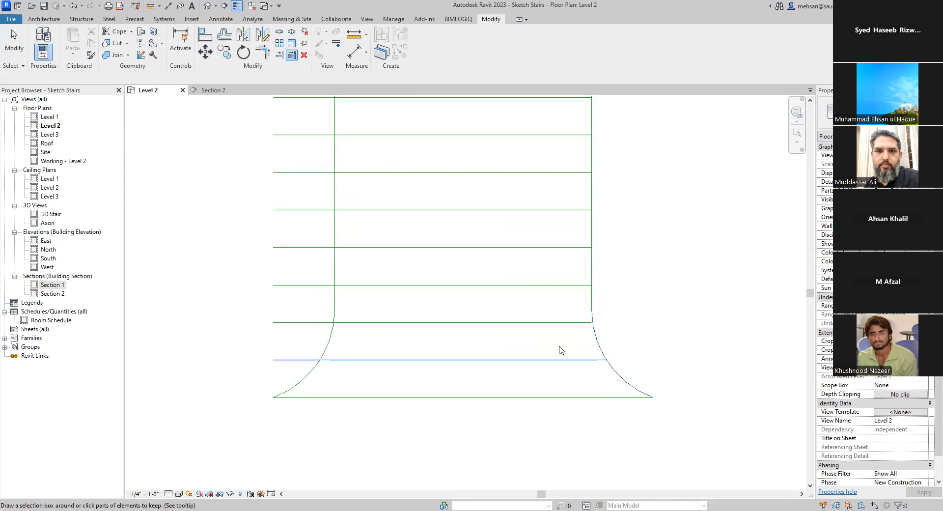
{"action": "key", "text": "Escape"}
{"action": "key", "text": "Escape"}
Trim the overhanging ends of the horizontal lines back to the vertical line and flared arc nearer the building.
{"action": "scroll", "coordinate": [515, 321], "scroll_direction": "down", "scroll_amount": 4}
{"action": "left_click", "coordinate": [292, 55]}
{"action": "scroll", "coordinate": [560, 348], "scroll_direction": "up", "scroll_amount": 2}
{"action": "scroll", "coordinate": [520, 334], "scroll_direction": "up", "scroll_amount": 3}
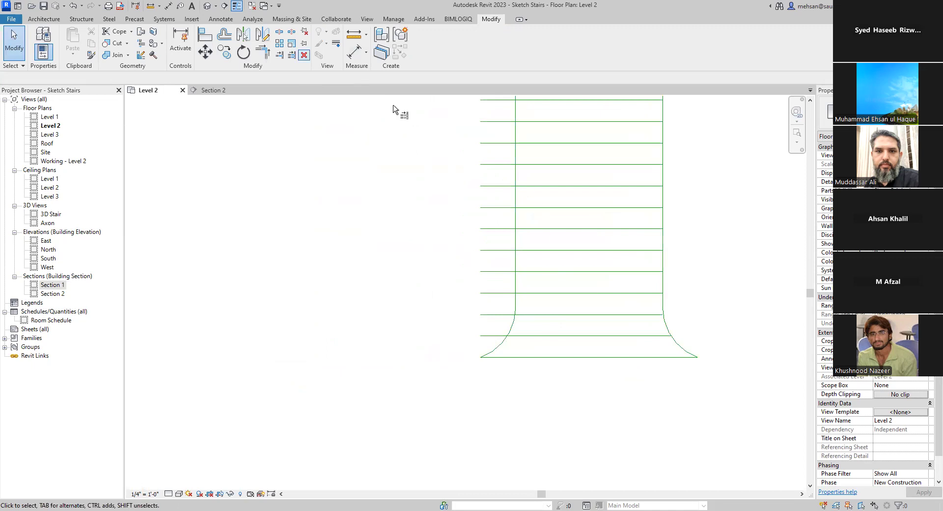
{"action": "left_click", "coordinate": [292, 56]}
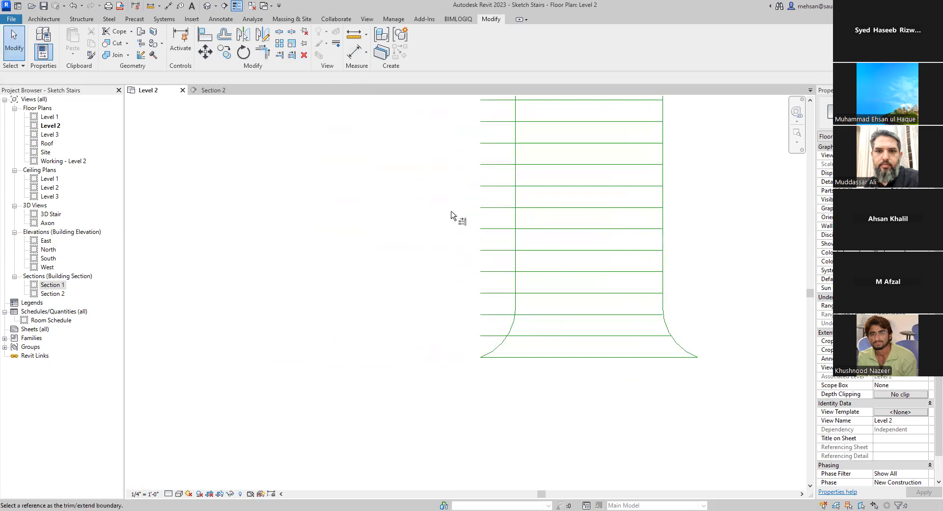
{"action": "left_click", "coordinate": [522, 253]}
{"action": "left_click", "coordinate": [524, 251]}
{"action": "left_click", "coordinate": [529, 278]}
{"action": "left_click", "coordinate": [529, 289]}
{"action": "left_click", "coordinate": [525, 228]}
{"action": "left_click", "coordinate": [524, 207]}
{"action": "left_click", "coordinate": [523, 186]}
{"action": "left_click", "coordinate": [523, 165]}
{"action": "scroll", "coordinate": [524, 250], "scroll_direction": "down", "scroll_amount": 3}
{"action": "scroll", "coordinate": [524, 189], "scroll_direction": "down", "scroll_amount": 2}
{"action": "scroll", "coordinate": [526, 189], "scroll_direction": "up", "scroll_amount": 1}
{"action": "scroll", "coordinate": [522, 237], "scroll_direction": "up", "scroll_amount": 1}
{"action": "middle_click_drag", "start_coordinate": [525, 208], "coordinate": [522, 224]}
{"action": "left_click", "coordinate": [522, 223]}
{"action": "left_click", "coordinate": [523, 215]}
{"action": "left_click", "coordinate": [523, 207]}
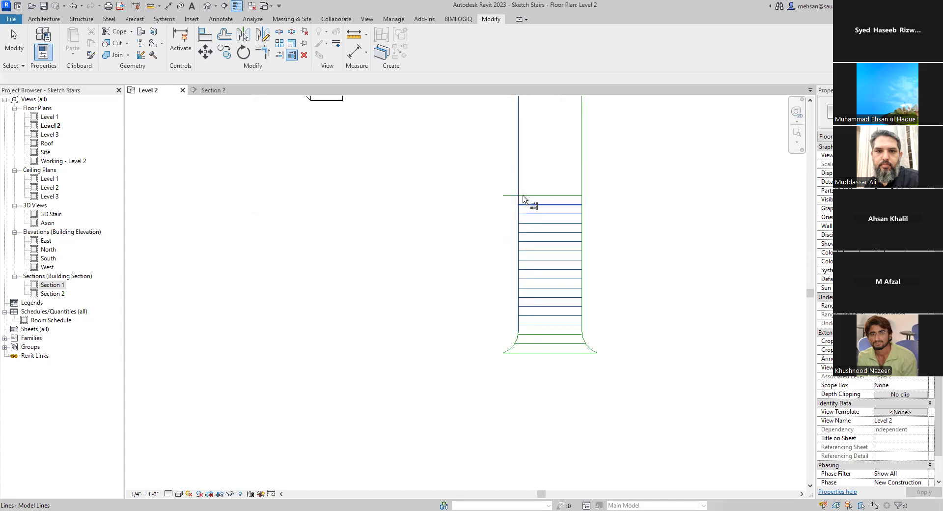
{"action": "key", "text": "Escape"}
{"action": "scroll", "coordinate": [564, 226], "scroll_direction": "down", "scroll_amount": 1}
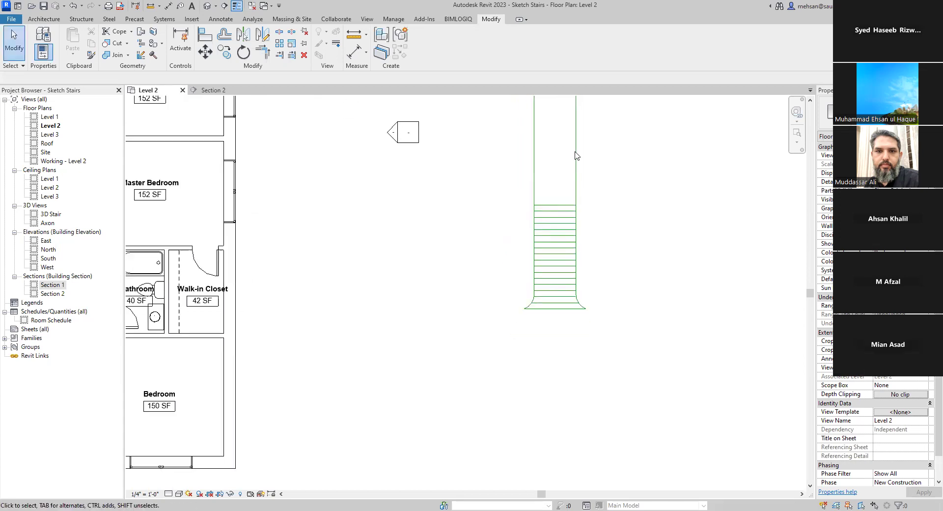
{"action": "scroll", "coordinate": [577, 198], "scroll_direction": "down", "scroll_amount": 1}
{"action": "scroll", "coordinate": [575, 226], "scroll_direction": "down", "scroll_amount": 1}
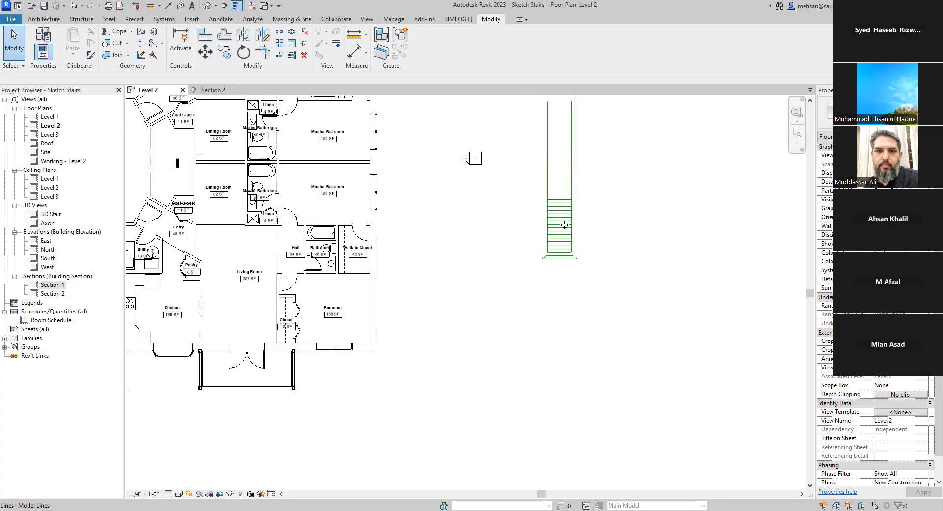
Trim the vertical line farther from the building back to the topmost horizontal line of the stair outline.
{"action": "scroll", "coordinate": [564, 224], "scroll_direction": "down", "scroll_amount": 1}
{"action": "scroll", "coordinate": [562, 220], "scroll_direction": "up", "scroll_amount": 2}
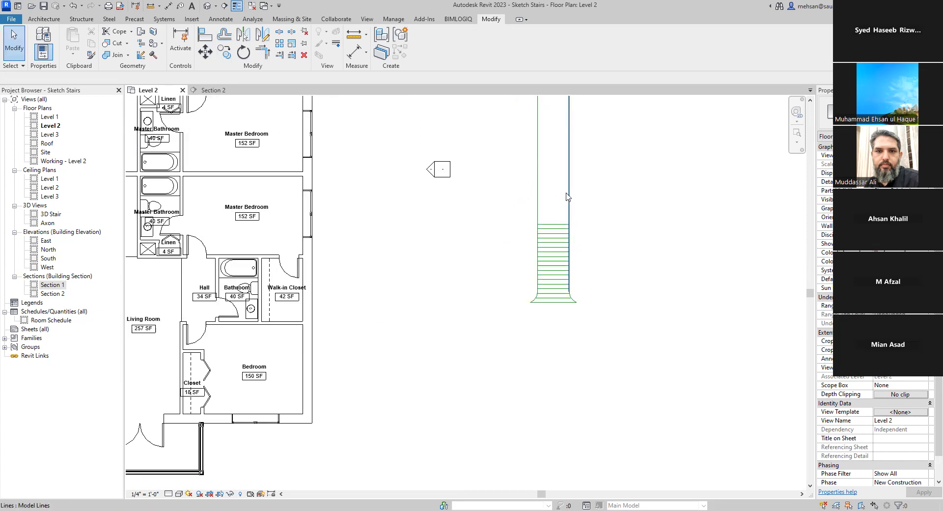
{"action": "scroll", "coordinate": [567, 197], "scroll_direction": "up", "scroll_amount": 1}
{"action": "scroll", "coordinate": [561, 200], "scroll_direction": "up", "scroll_amount": 1}
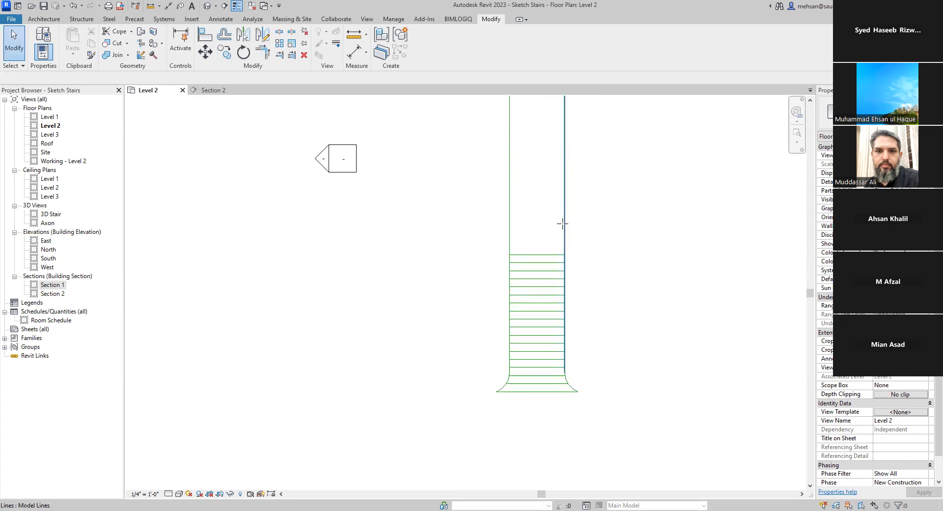
{"action": "left_click", "coordinate": [576, 217]}
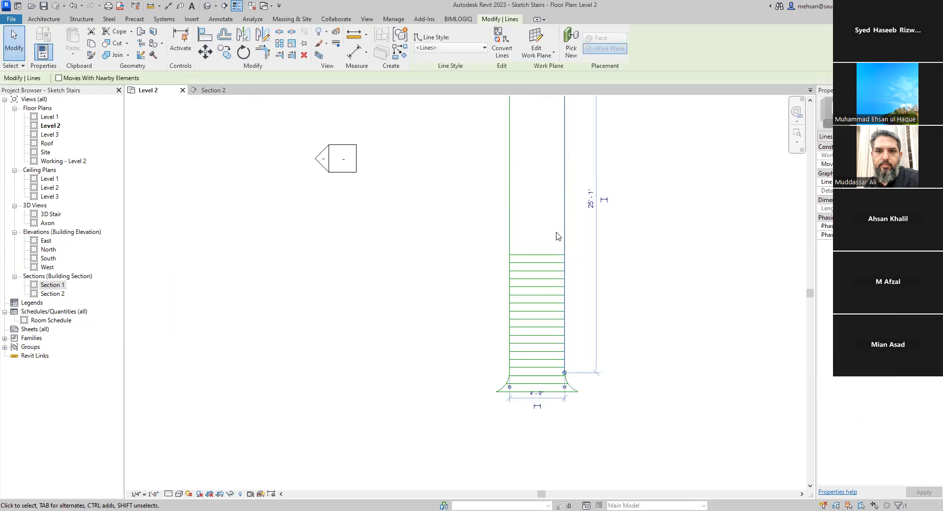
{"action": "scroll", "coordinate": [558, 237], "scroll_direction": "down", "scroll_amount": 5}
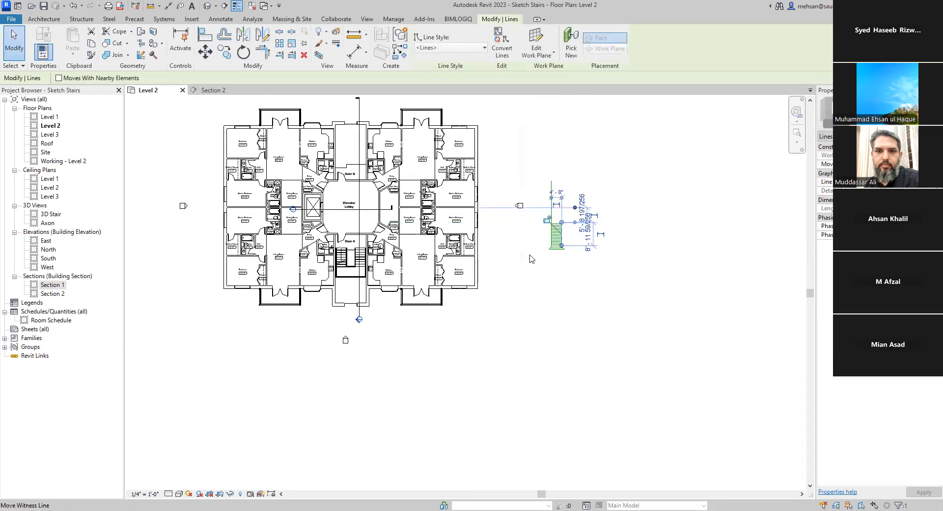
{"action": "scroll", "coordinate": [531, 255], "scroll_direction": "up", "scroll_amount": 1}
{"action": "scroll", "coordinate": [503, 235], "scroll_direction": "up", "scroll_amount": 1}
{"action": "scroll", "coordinate": [503, 235], "scroll_direction": "up", "scroll_amount": 1}
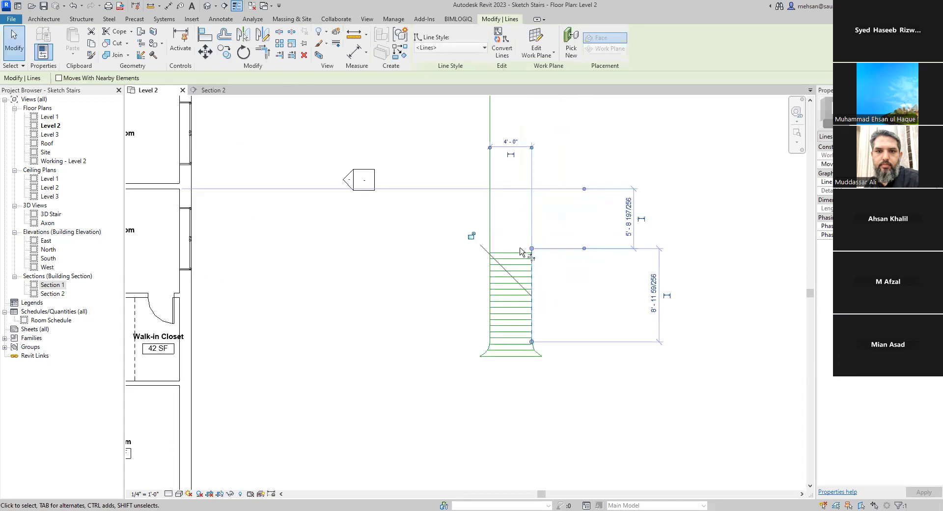
{"action": "left_click", "coordinate": [532, 254]}
{"action": "scroll", "coordinate": [531, 254], "scroll_direction": "up", "scroll_amount": 1}
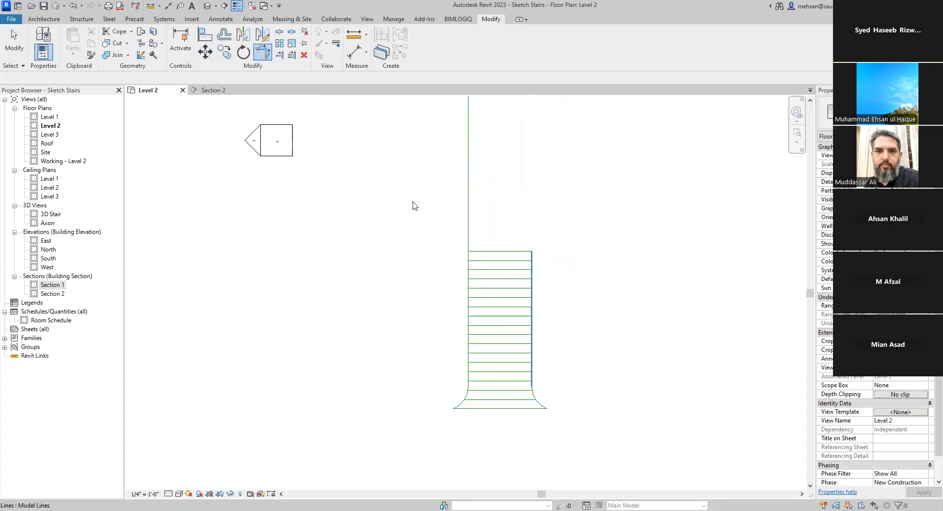
{"action": "key", "text": "Escape"}
Trim the vertical line nearer the building to a corner with the topmost horizontal line.
{"action": "left_click", "coordinate": [267, 53]}
{"action": "left_click", "coordinate": [476, 251]}
{"action": "left_click", "coordinate": [469, 259]}
{"action": "key", "text": "Escape"}
{"action": "scroll", "coordinate": [540, 301], "scroll_direction": "down", "scroll_amount": 1}
{"action": "scroll", "coordinate": [523, 376], "scroll_direction": "up", "scroll_amount": 1}
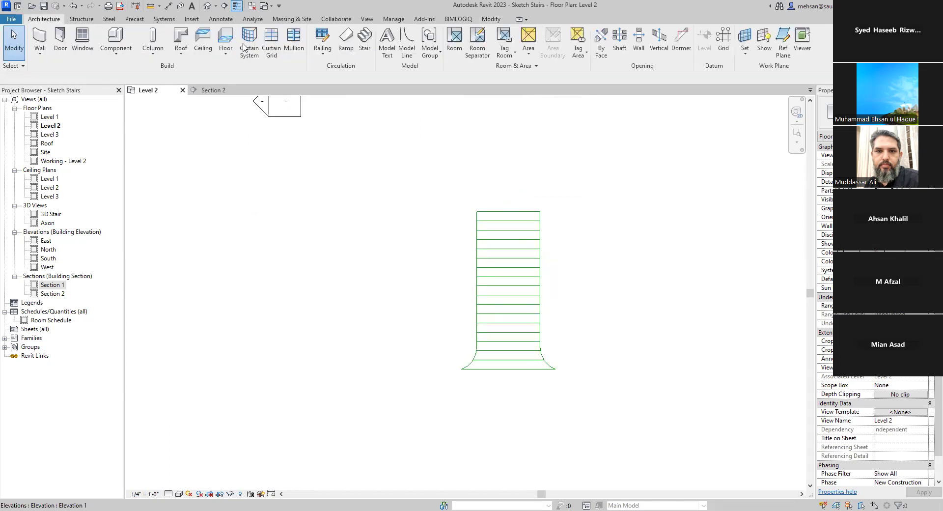
Draw a vertical model line down the outline's centre, between the midpoints of the topmost and lowest horizontal lines.
{"action": "left_click", "coordinate": [402, 52]}
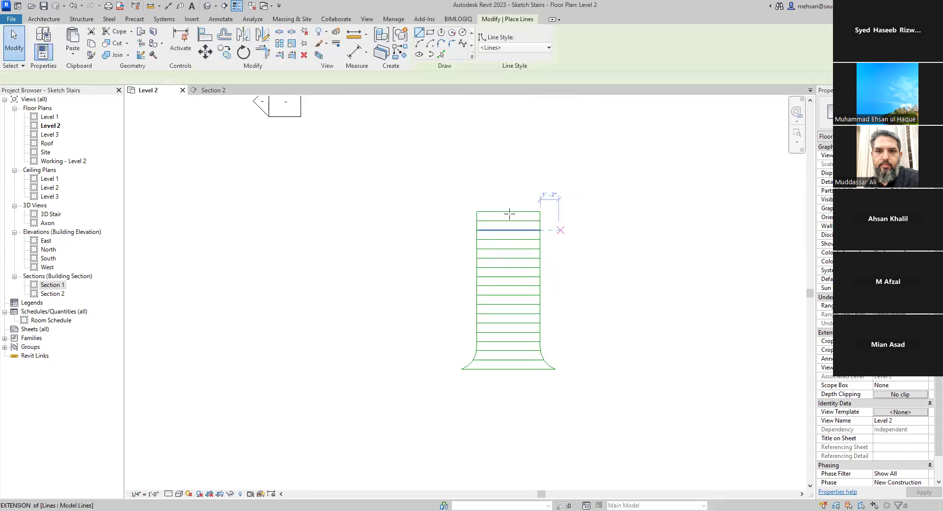
{"action": "left_click", "coordinate": [509, 363]}
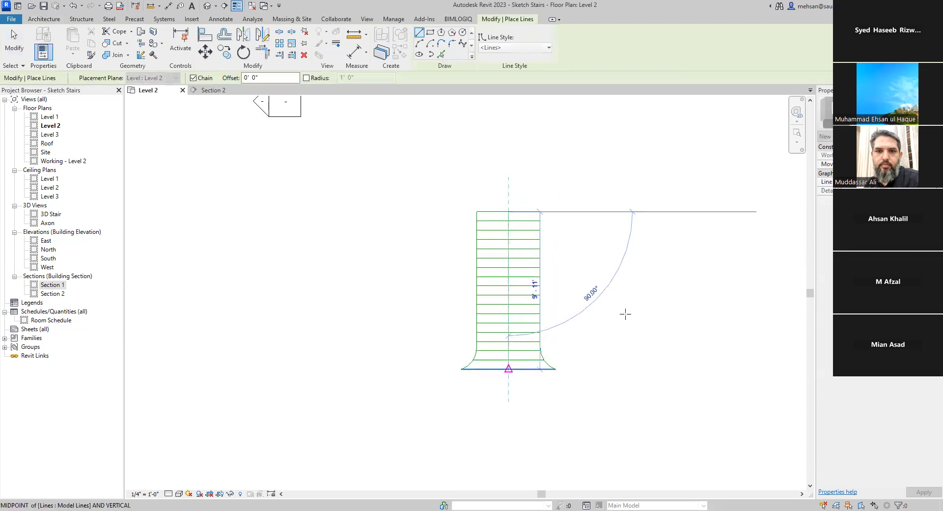
{"action": "key", "text": "Escape"}
{"action": "key", "text": "Escape"}
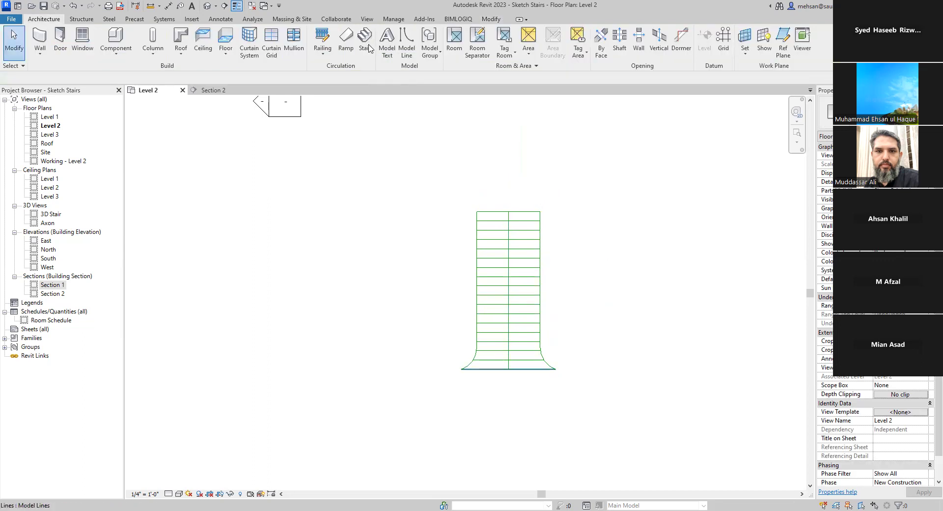
Start a stair with a sketched run and pick both vertical lines and both flared arcs as its boundary.
{"action": "left_click", "coordinate": [366, 44]}
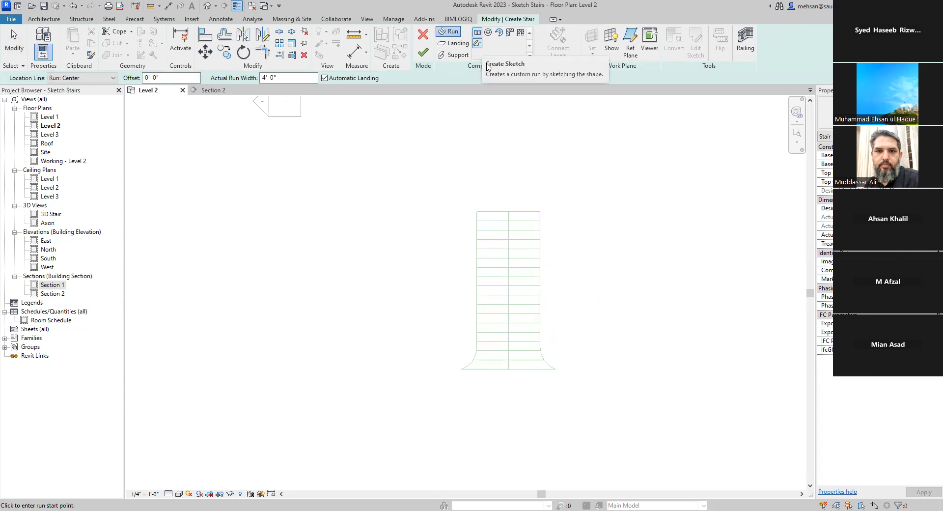
{"action": "left_click", "coordinate": [476, 43]}
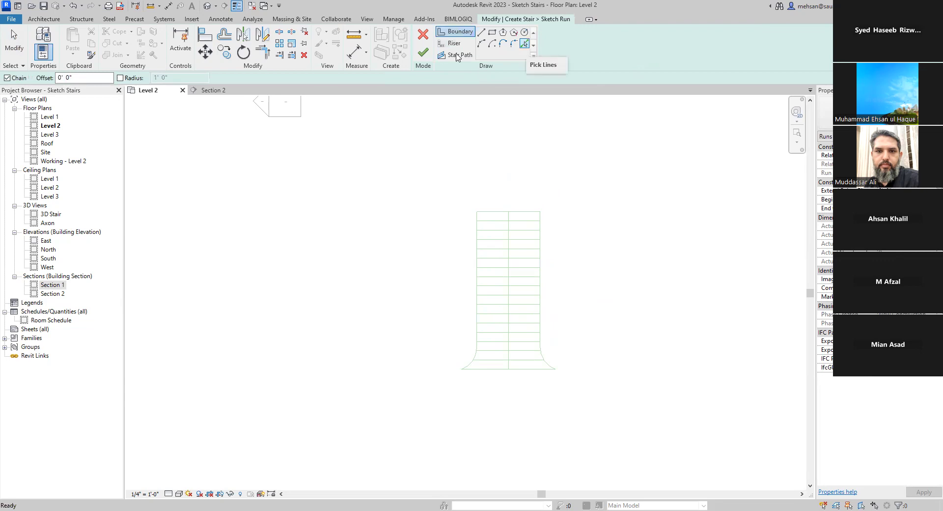
{"action": "left_click", "coordinate": [524, 43]}
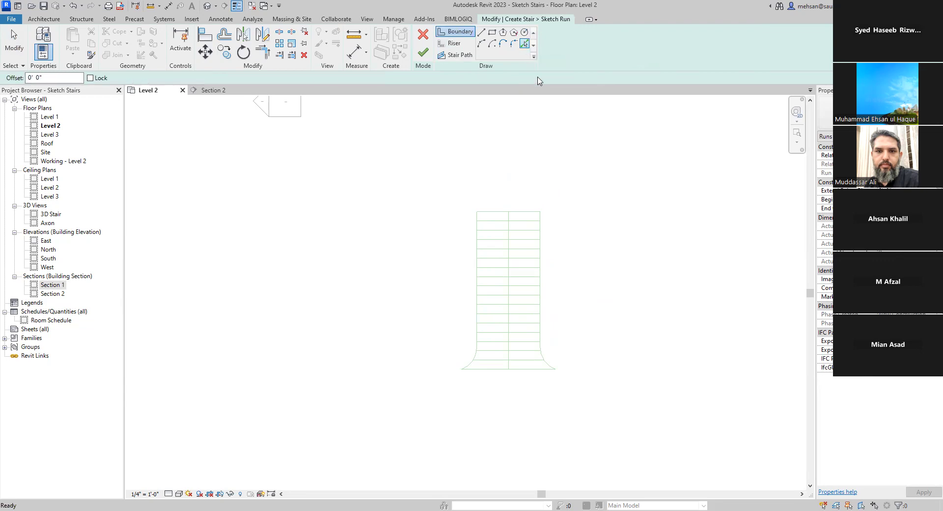
{"action": "left_click", "coordinate": [542, 295]}
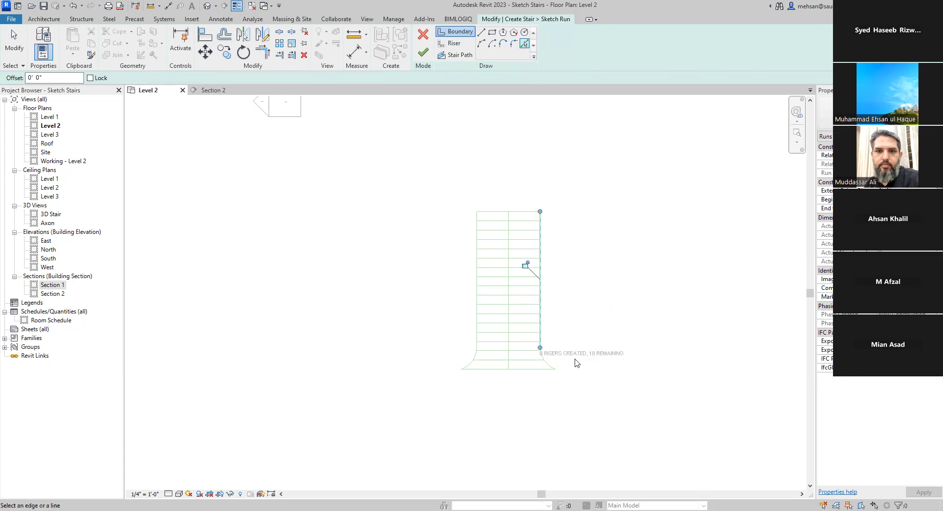
{"action": "left_click", "coordinate": [548, 364]}
{"action": "left_click", "coordinate": [473, 355]}
{"action": "left_click", "coordinate": [475, 321]}
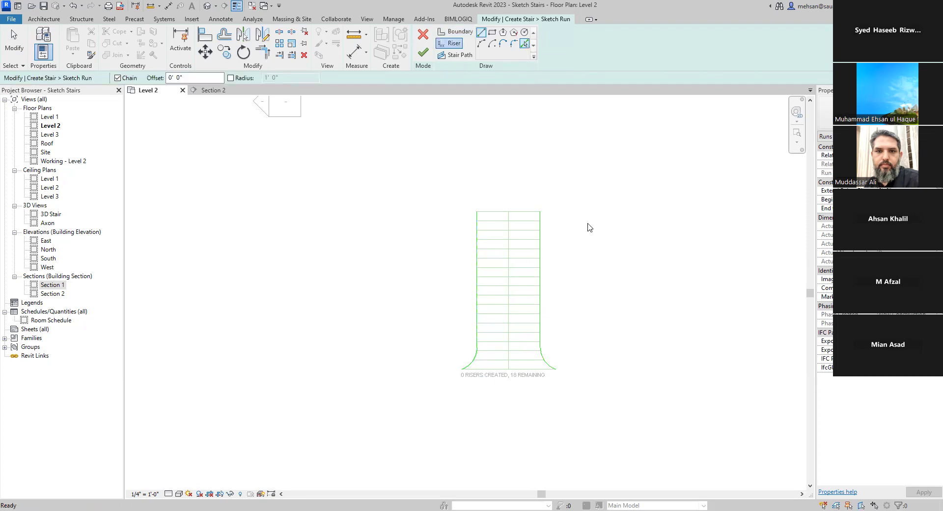
Pick all 18 horizontal lines as risers, from the flared end up to the topmost line.
{"action": "left_click", "coordinate": [529, 369]}
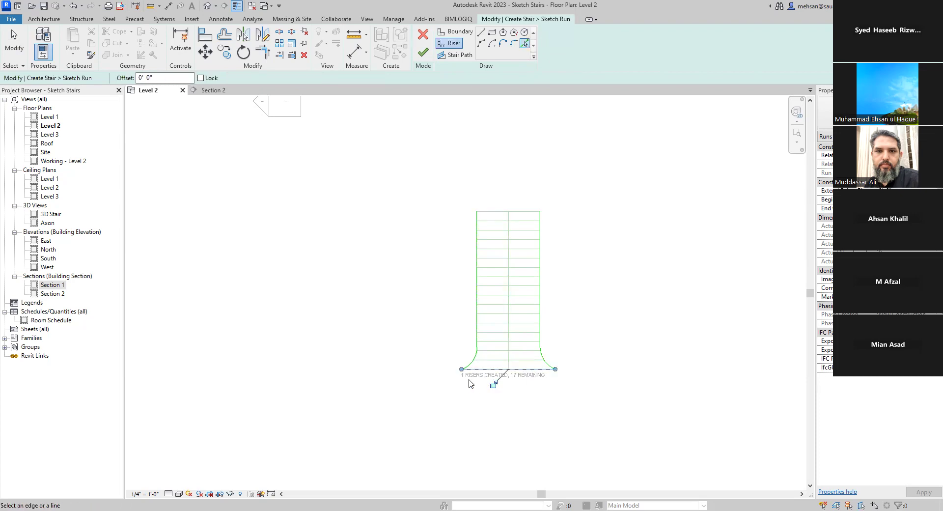
{"action": "left_click", "coordinate": [523, 360]}
{"action": "left_click", "coordinate": [523, 350]}
{"action": "left_click", "coordinate": [523, 341]}
{"action": "left_click", "coordinate": [522, 332]}
{"action": "left_click", "coordinate": [521, 322]}
{"action": "left_click", "coordinate": [521, 314]}
{"action": "left_click", "coordinate": [520, 305]}
{"action": "left_click", "coordinate": [519, 296]}
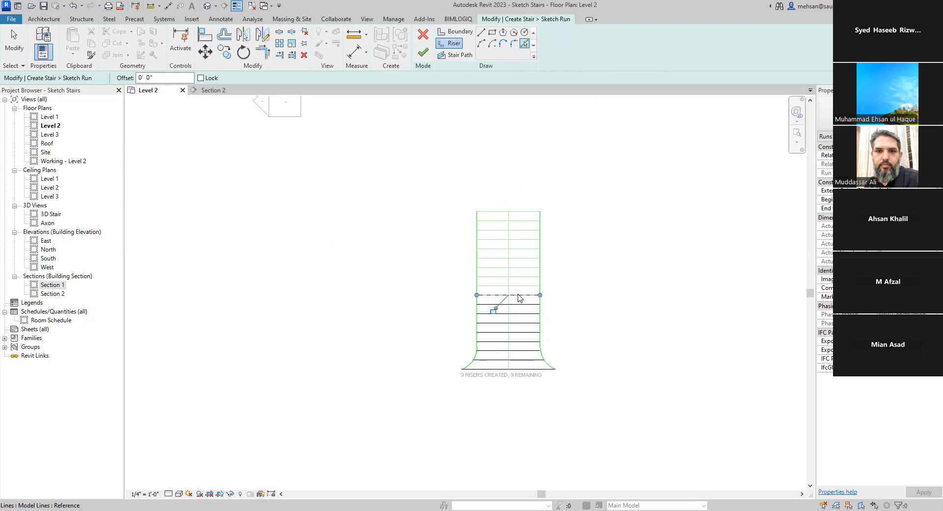
{"action": "left_click", "coordinate": [518, 285]}
{"action": "left_click", "coordinate": [519, 276]}
{"action": "left_click", "coordinate": [520, 266]}
{"action": "left_click", "coordinate": [520, 258]}
{"action": "left_click", "coordinate": [520, 248]}
{"action": "left_click", "coordinate": [520, 239]}
{"action": "left_click", "coordinate": [520, 230]}
{"action": "left_click", "coordinate": [518, 220]}
{"action": "left_click", "coordinate": [519, 212]}
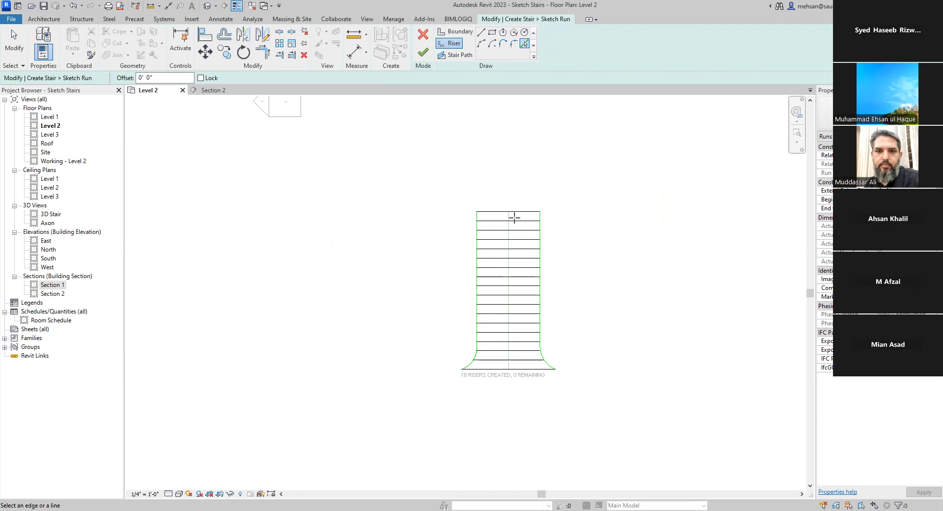
Pick the centre line as the stair path and finish the sketched run and the stair.
{"action": "left_click", "coordinate": [456, 55]}
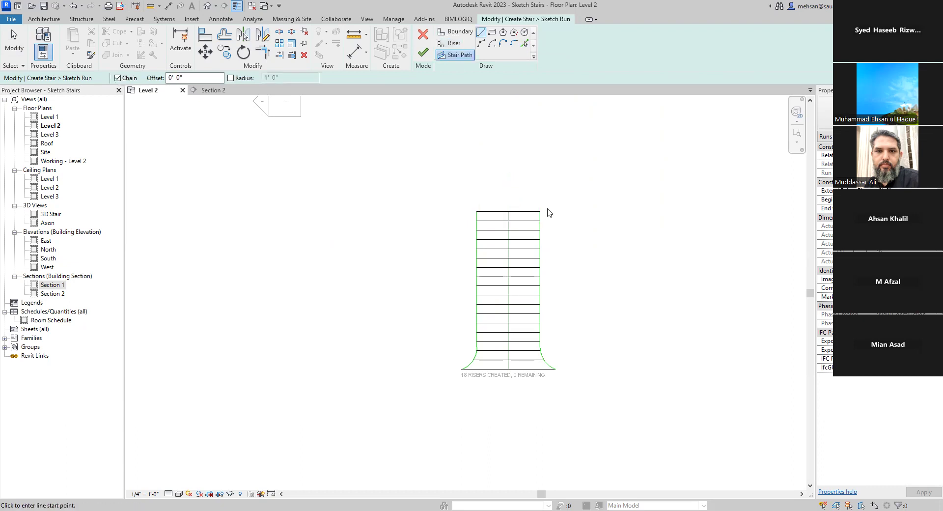
{"action": "key", "text": "p"}
{"action": "key", "text": "l"}
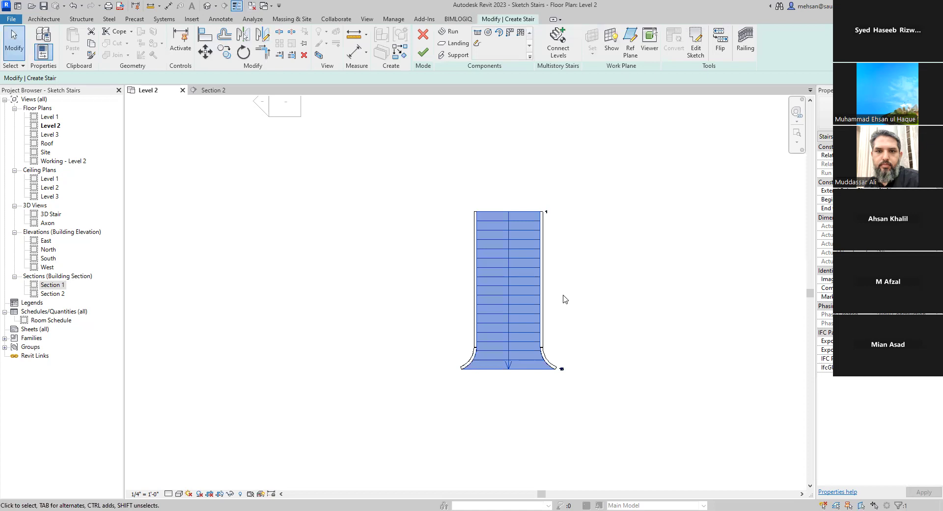
{"action": "left_click", "coordinate": [423, 53]}
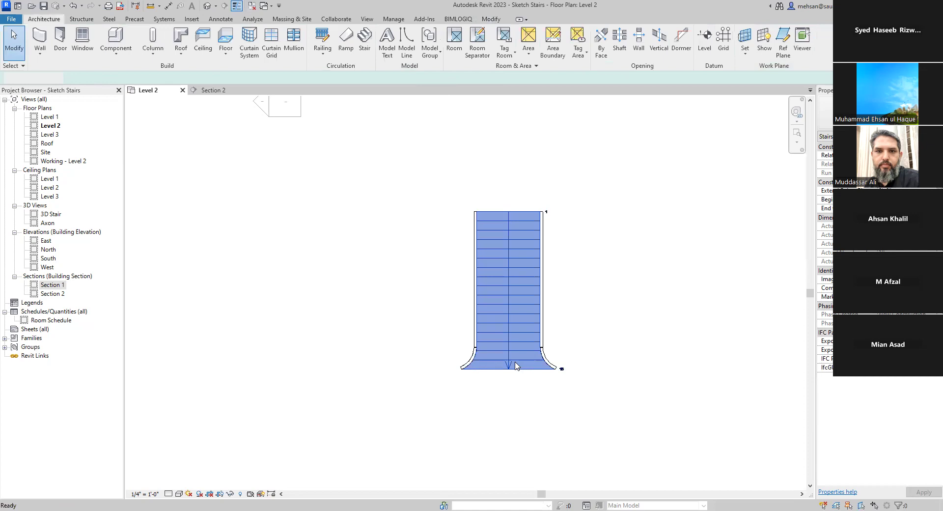
{"action": "left_click", "coordinate": [450, 284]}
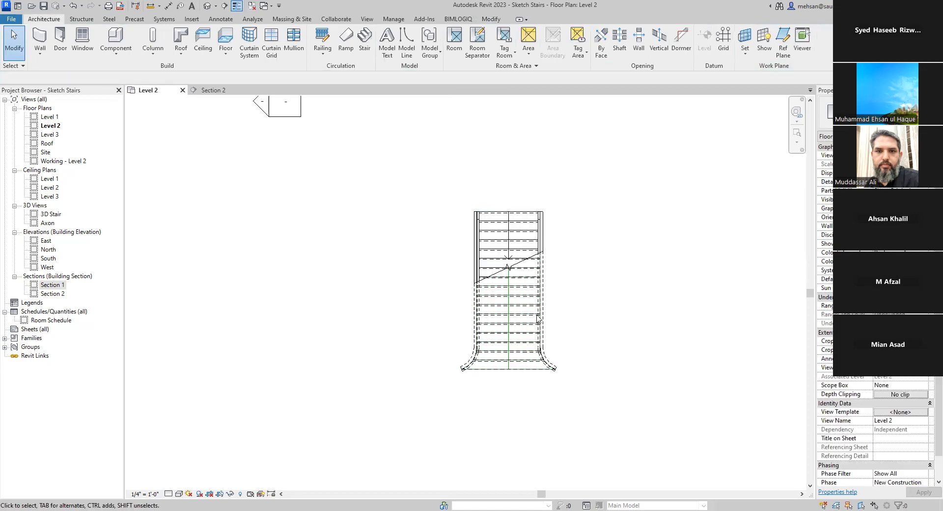
Isolate the new stair in a 3D selection box and orbit it to check which end is the bottom.
{"action": "scroll", "coordinate": [491, 284], "scroll_direction": "down", "scroll_amount": 2}
{"action": "key", "text": "b"}
{"action": "key", "text": "x"}
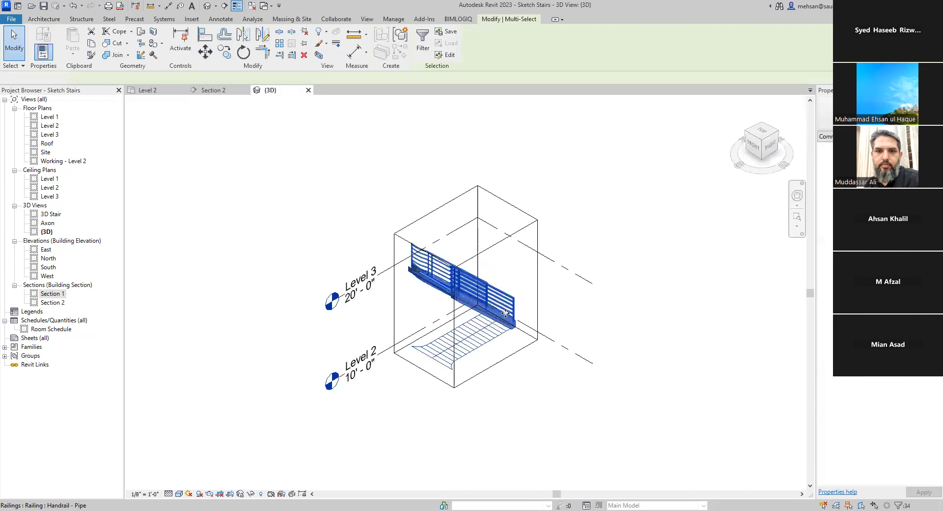
{"action": "middle_click_drag", "start_coordinate": [557, 326], "coordinate": [288, 257], "text": "shift"}
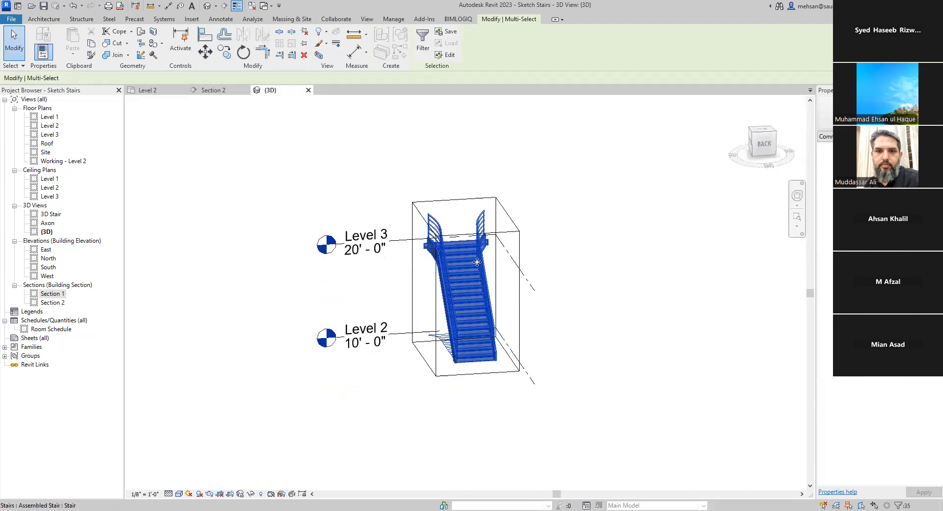
{"action": "key", "text": "Escape"}
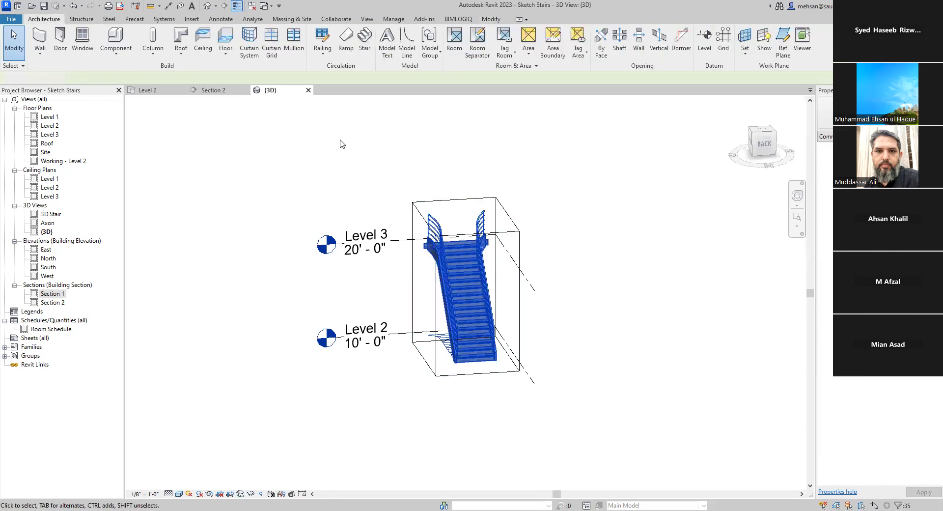
Return to the Level 2 plan and flip the stair's up direction so it rises from the flared end.
{"action": "left_click", "coordinate": [211, 91]}
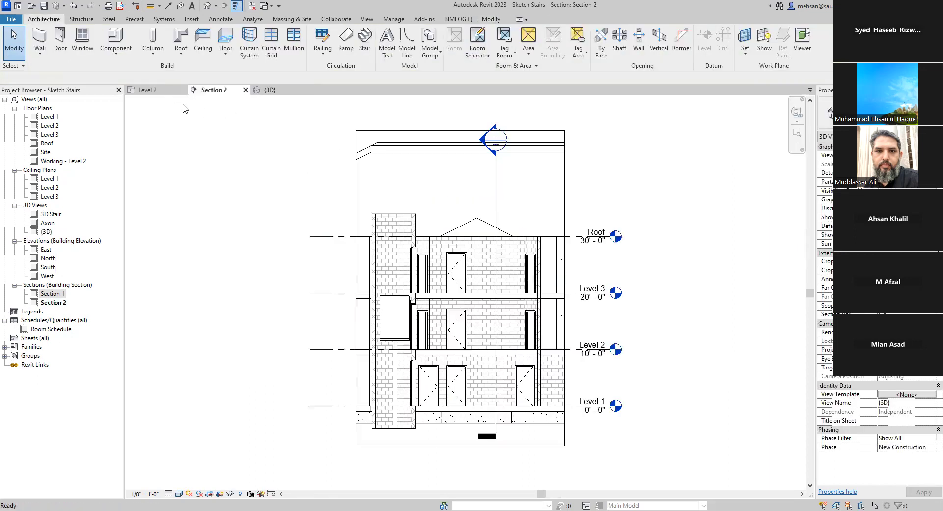
{"action": "left_click", "coordinate": [156, 90]}
{"action": "left_click", "coordinate": [531, 324]}
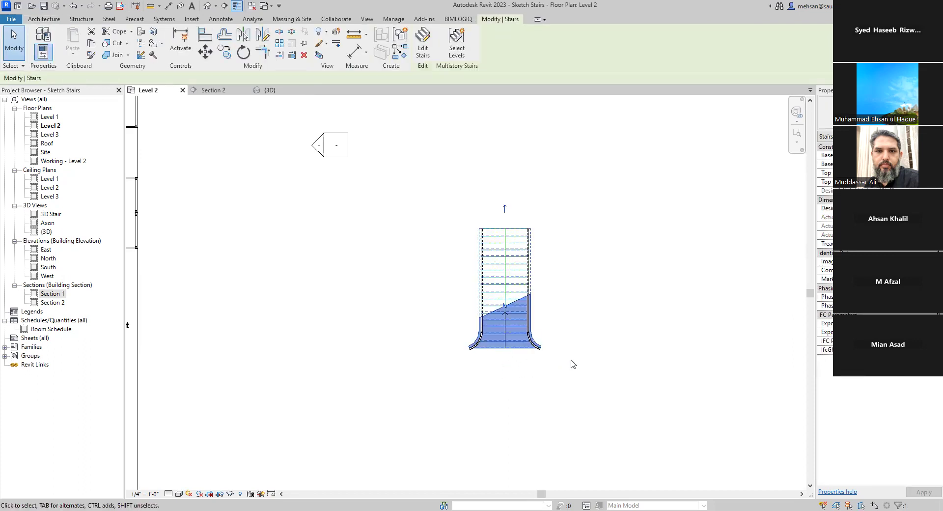
{"action": "left_click", "coordinate": [444, 373]}
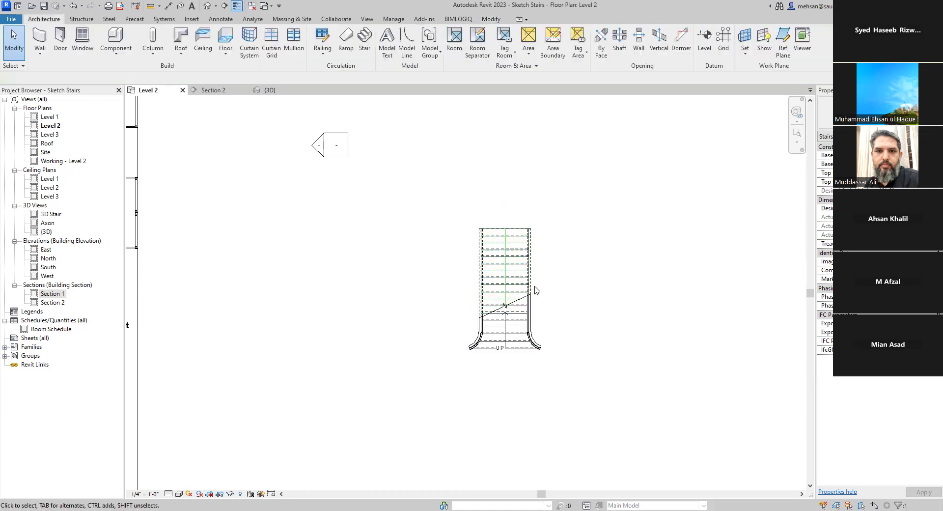
Isolate the flipped stair in a 3D selection box and examine its flared bottom steps, treads and railings from several angles.
{"action": "left_click_drag", "start_coordinate": [428, 380], "coordinate": [586, 183]}
{"action": "key", "text": "b"}
{"action": "key", "text": "x"}
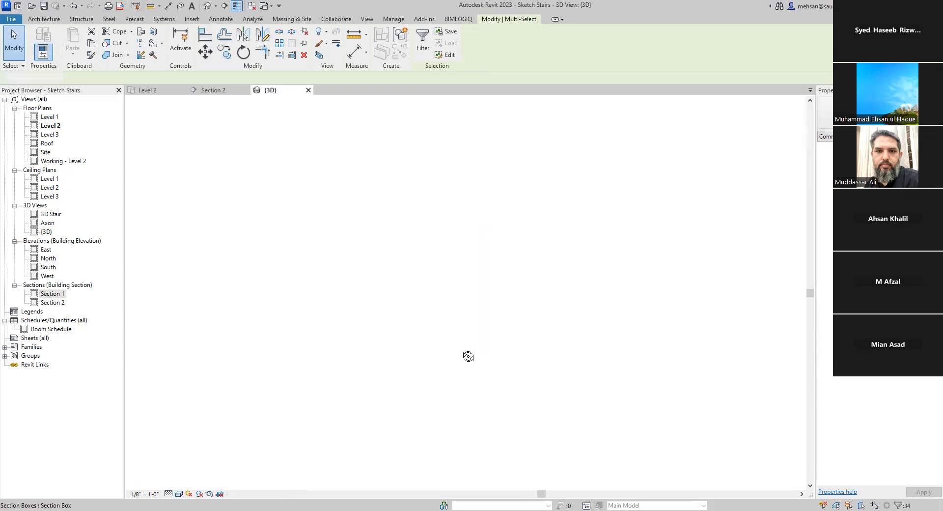
{"action": "middle_click_drag", "start_coordinate": [505, 383], "coordinate": [542, 372], "text": "shift"}
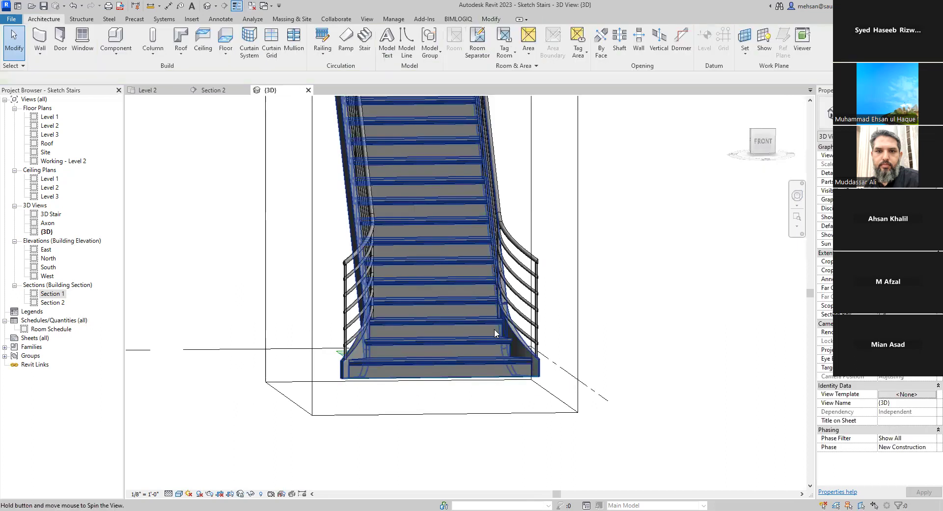
{"action": "middle_click_drag", "start_coordinate": [494, 329], "coordinate": [494, 315], "text": "shift"}
{"action": "middle_click_drag", "start_coordinate": [449, 168], "coordinate": [452, 152], "text": "shift"}
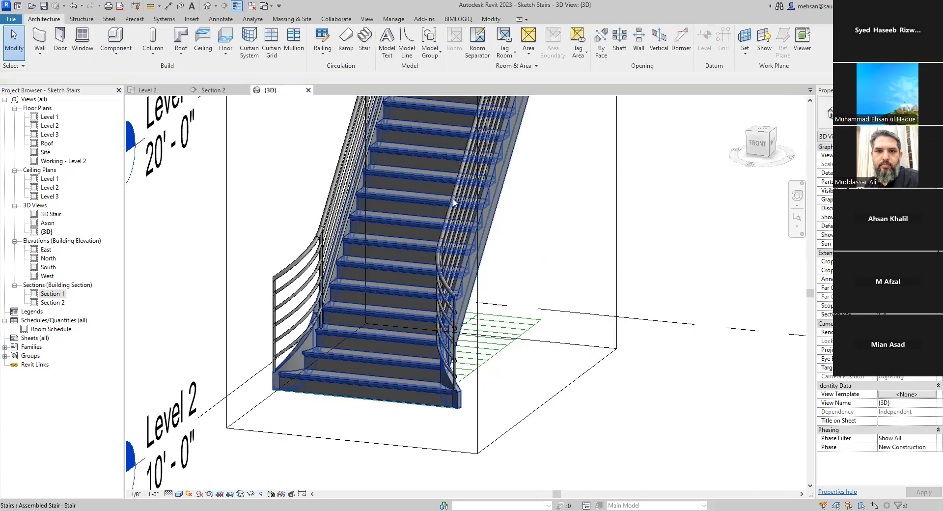
{"action": "middle_click_drag", "start_coordinate": [432, 259], "coordinate": [456, 266], "text": "shift"}
{"action": "scroll", "coordinate": [512, 269], "scroll_direction": "down", "scroll_amount": 2}
{"action": "middle_click_drag", "start_coordinate": [514, 296], "coordinate": [469, 325], "text": "shift"}
{"action": "scroll", "coordinate": [491, 309], "scroll_direction": "down", "scroll_amount": 4}
{"action": "middle_click_drag", "start_coordinate": [496, 297], "coordinate": [494, 287], "text": "shift"}
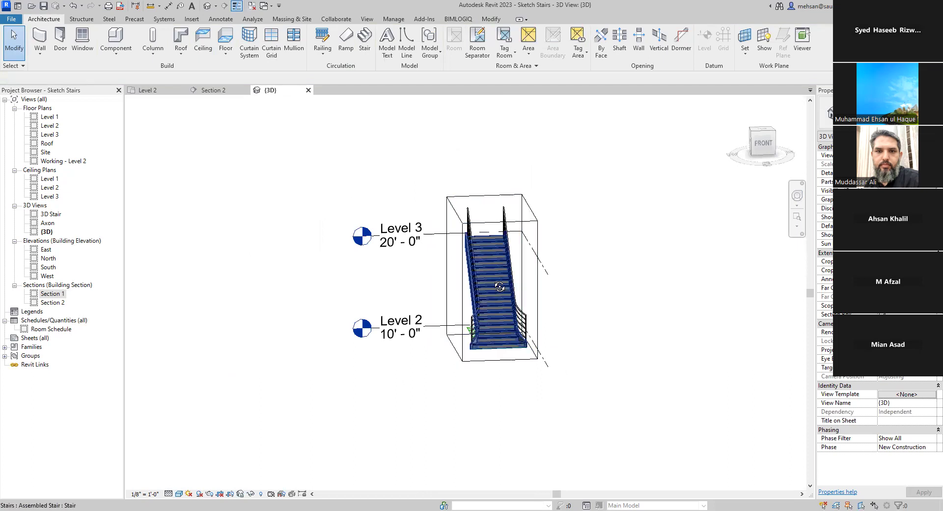
{"action": "middle_click_drag", "start_coordinate": [571, 289], "coordinate": [510, 293], "text": "shift"}
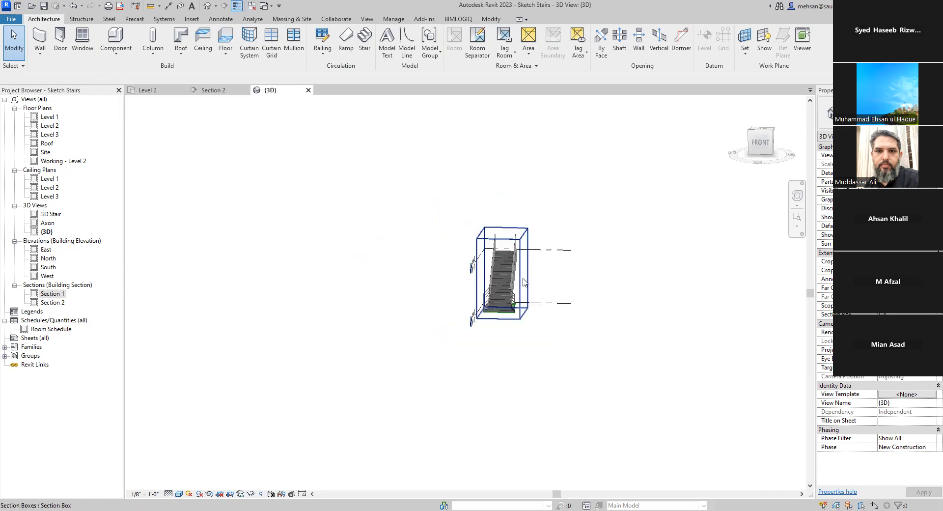
{"action": "scroll", "coordinate": [524, 281], "scroll_direction": "up", "scroll_amount": 5}
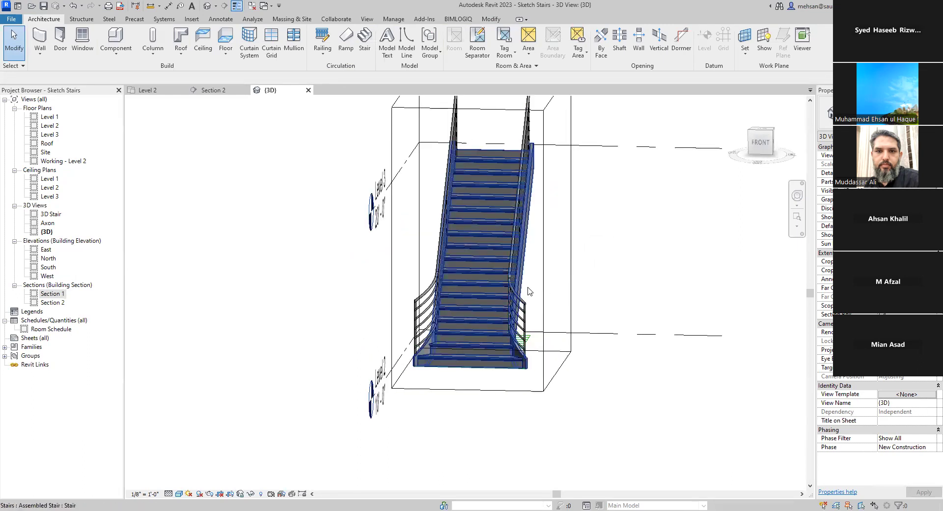
{"action": "scroll", "coordinate": [549, 285], "scroll_direction": "down", "scroll_amount": 4}
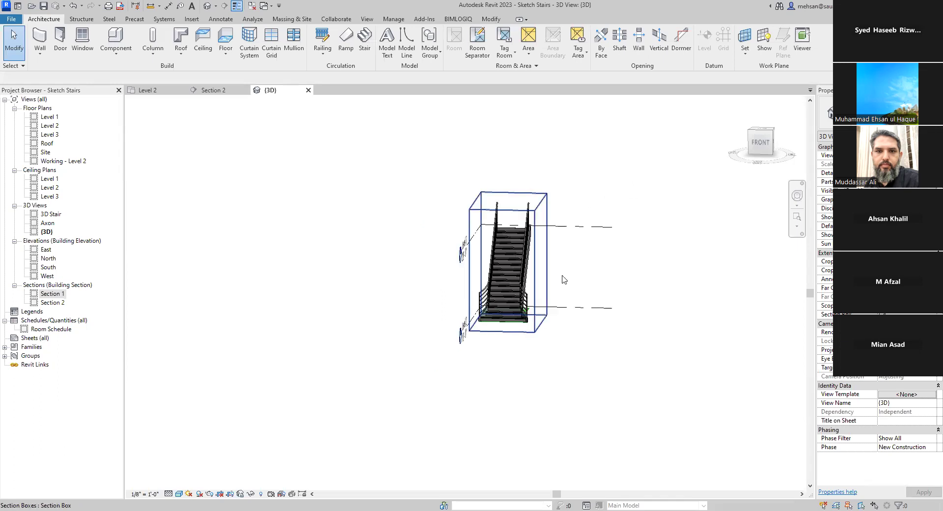
Close the 3D view, the Level 2 plan and the Sketch Stairs project.
{"action": "left_click", "coordinate": [308, 90]}
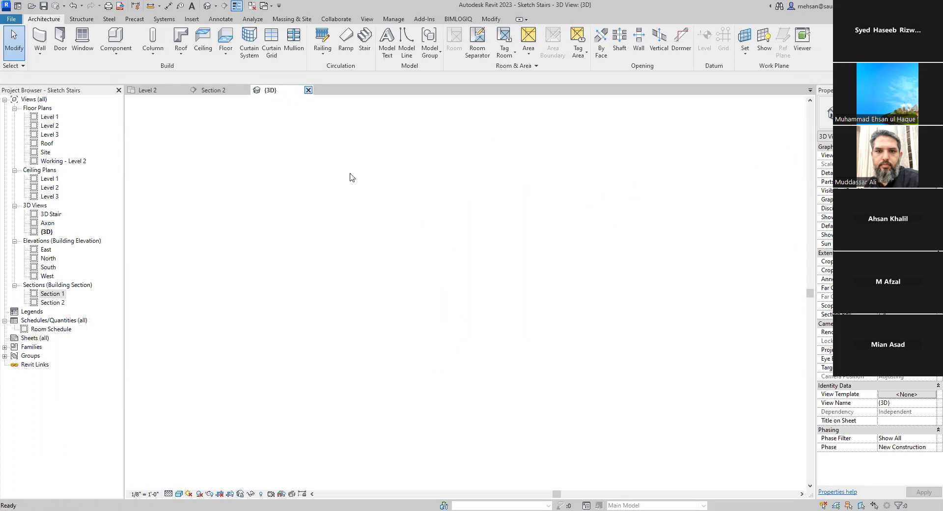
{"action": "left_click", "coordinate": [183, 90]}
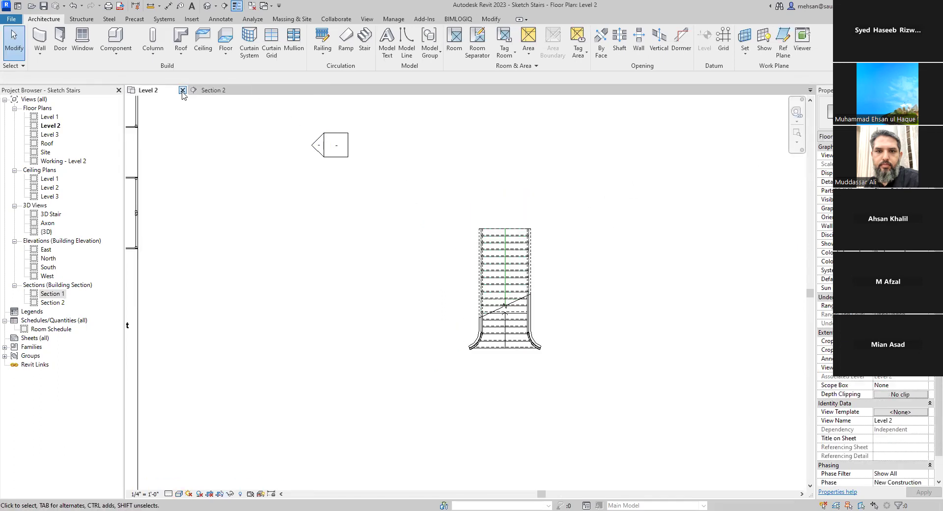
{"action": "left_click", "coordinate": [182, 90]}
{"action": "key", "text": "Tab"}
{"action": "key", "text": "Return"}
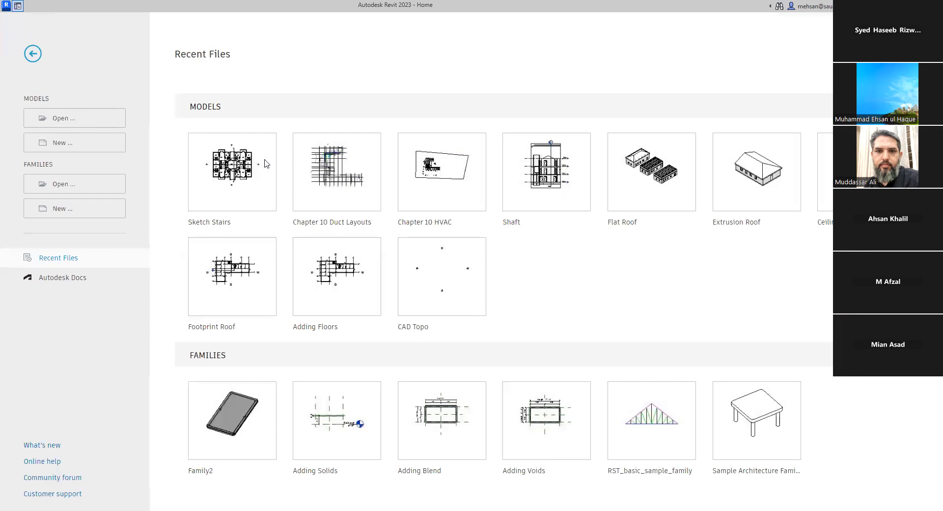
Open the Railings project from the Chapter07 folder and let the model upgrade.
{"action": "left_click", "coordinate": [69, 118]}
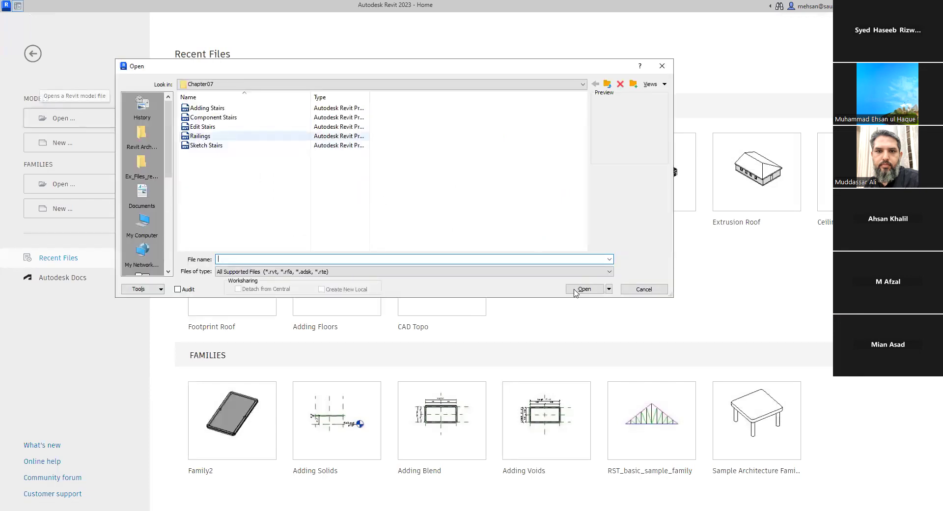
{"action": "left_click", "coordinate": [200, 136]}
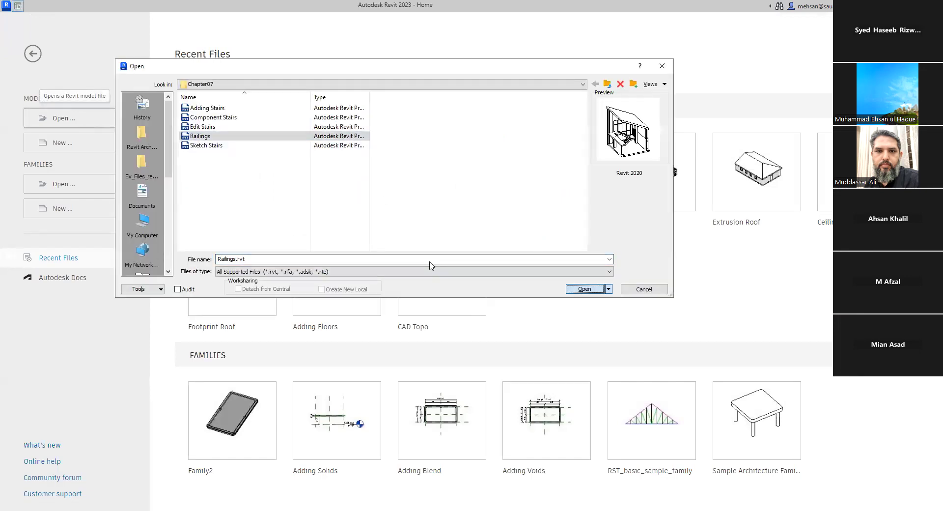
{"action": "key", "text": "Return"}
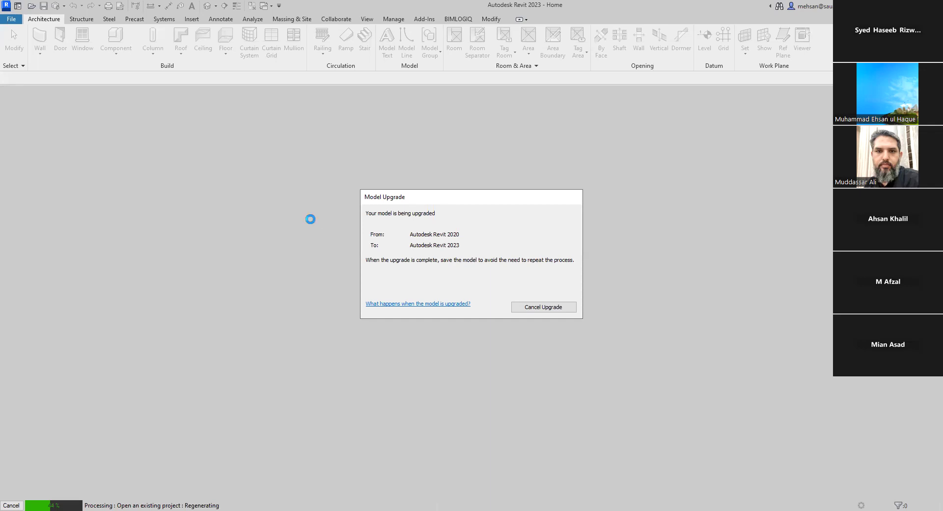
{"action": "key", "text": "Return"}
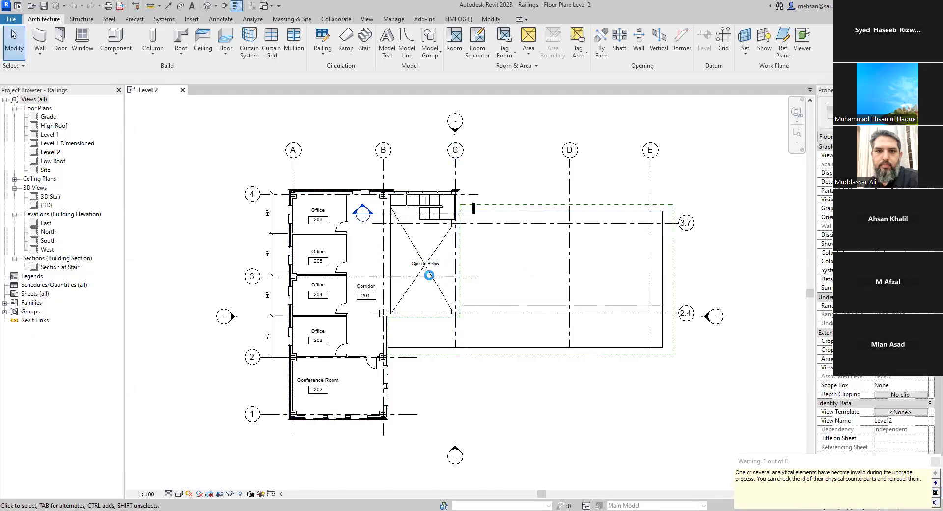
Start a sketched railing path beside the Open to Below area on Level 2 with an offset of 3".
{"action": "scroll", "coordinate": [432, 263], "scroll_direction": "up", "scroll_amount": 1}
{"action": "scroll", "coordinate": [445, 206], "scroll_direction": "up", "scroll_amount": 2}
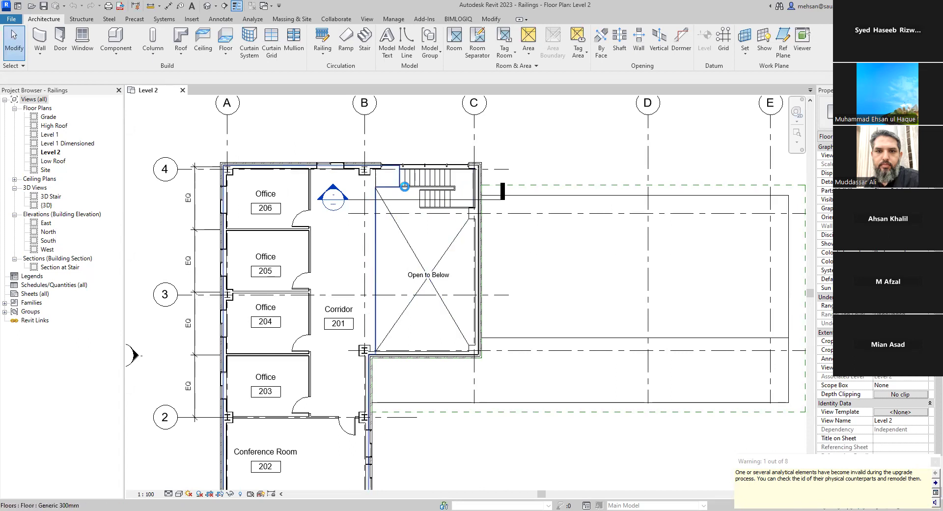
{"action": "scroll", "coordinate": [390, 253], "scroll_direction": "up", "scroll_amount": 2}
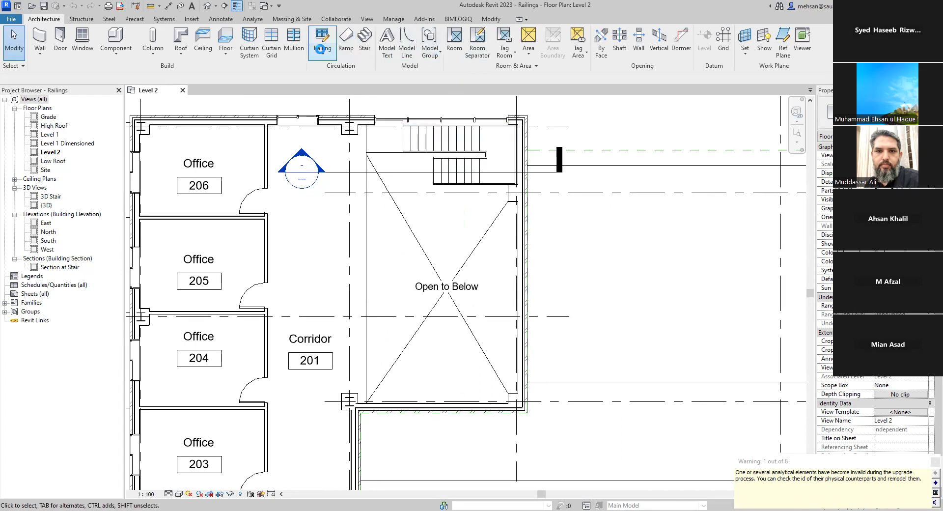
{"action": "left_click", "coordinate": [322, 49]}
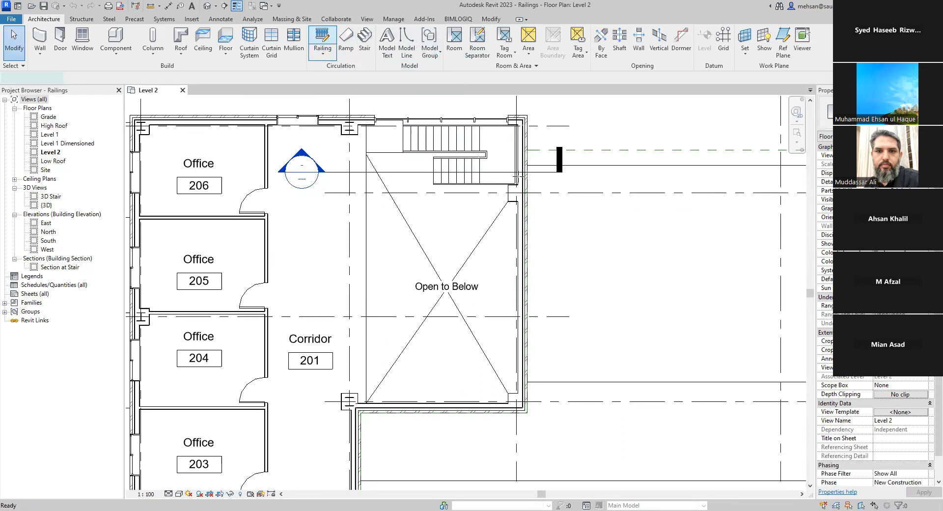
{"action": "left_click", "coordinate": [353, 81]}
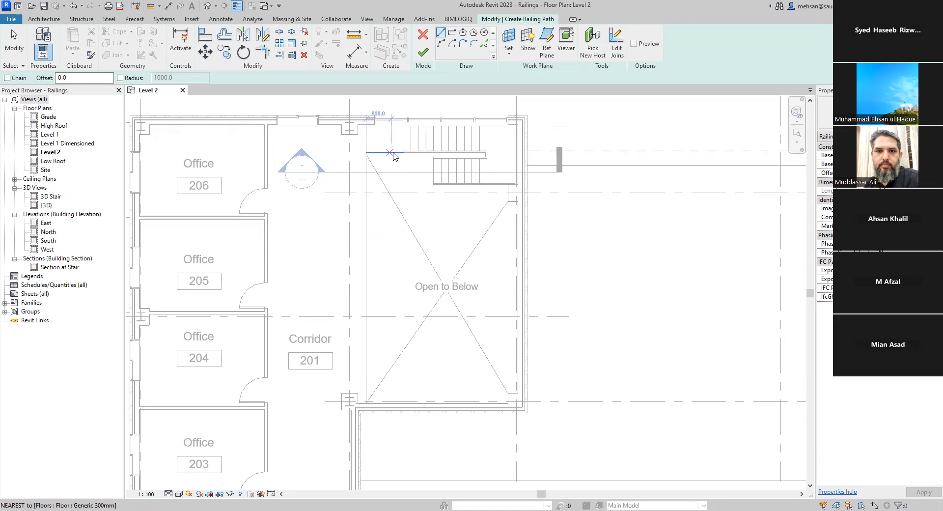
{"action": "scroll", "coordinate": [393, 156], "scroll_direction": "up", "scroll_amount": 3}
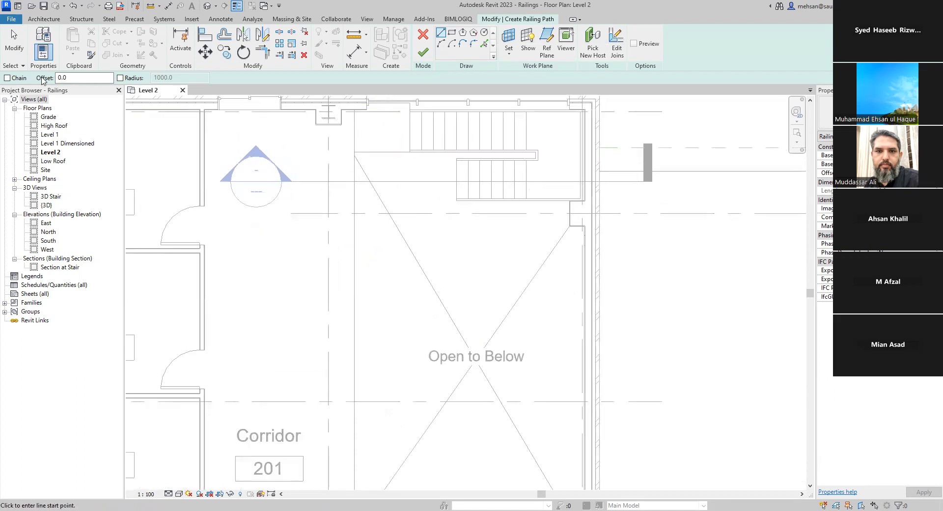
{"action": "type", "text": "3\""}
{"action": "key", "text": "Return"}
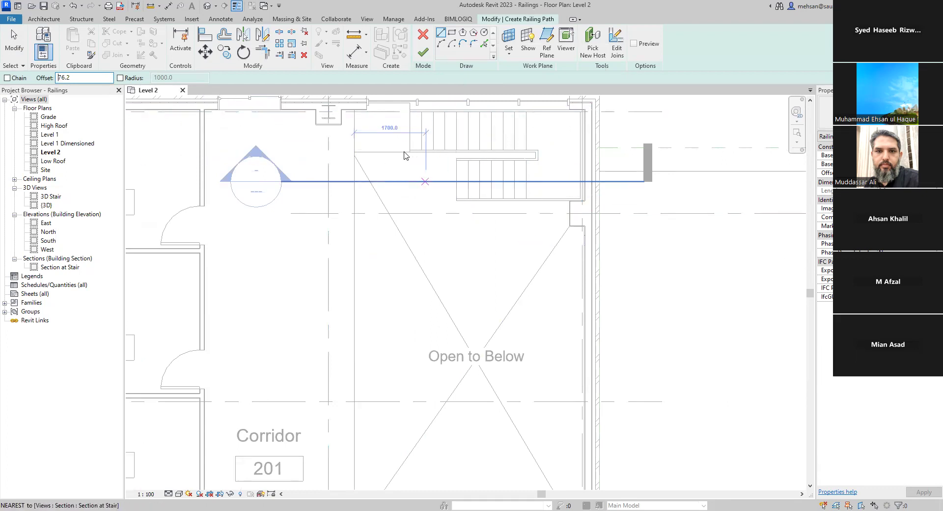
Create the offset railing path by picking the short floor edge beside the stair and the long floor edge along the corridor.
{"action": "left_click", "coordinate": [484, 44]}
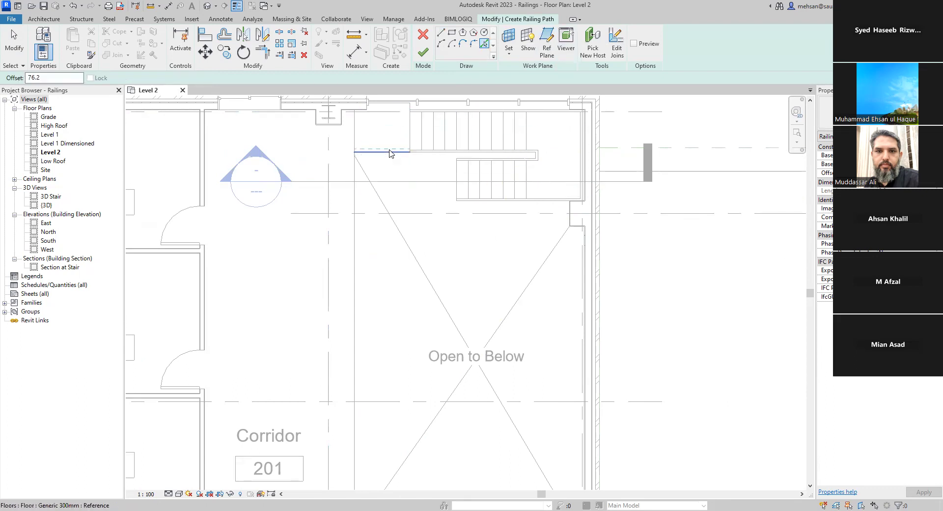
{"action": "scroll", "coordinate": [389, 154], "scroll_direction": "up", "scroll_amount": 2}
{"action": "scroll", "coordinate": [391, 157], "scroll_direction": "up", "scroll_amount": 1}
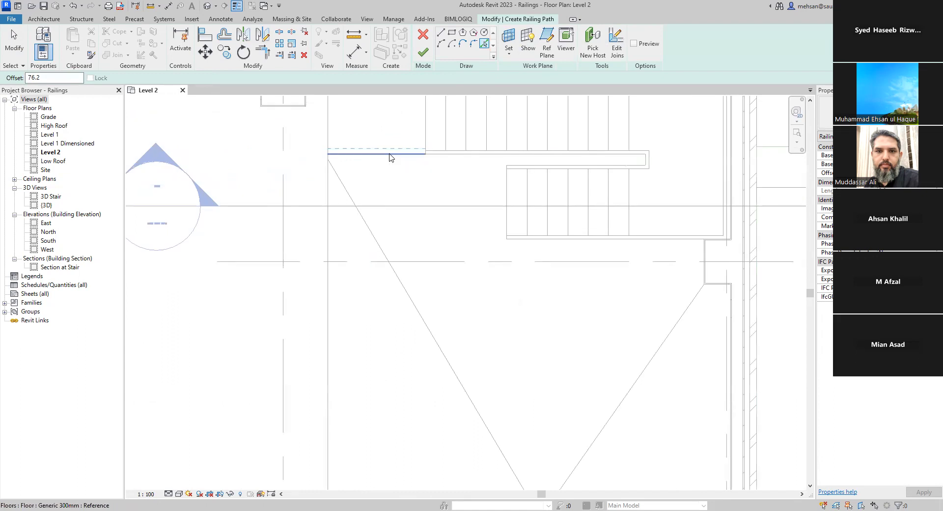
{"action": "left_click", "coordinate": [390, 154]}
{"action": "left_click", "coordinate": [328, 192]}
Move the lower end of the long path line to the inner face of the exterior wall.
{"action": "scroll", "coordinate": [401, 165], "scroll_direction": "down", "scroll_amount": 1}
{"action": "scroll", "coordinate": [395, 288], "scroll_direction": "down", "scroll_amount": 1}
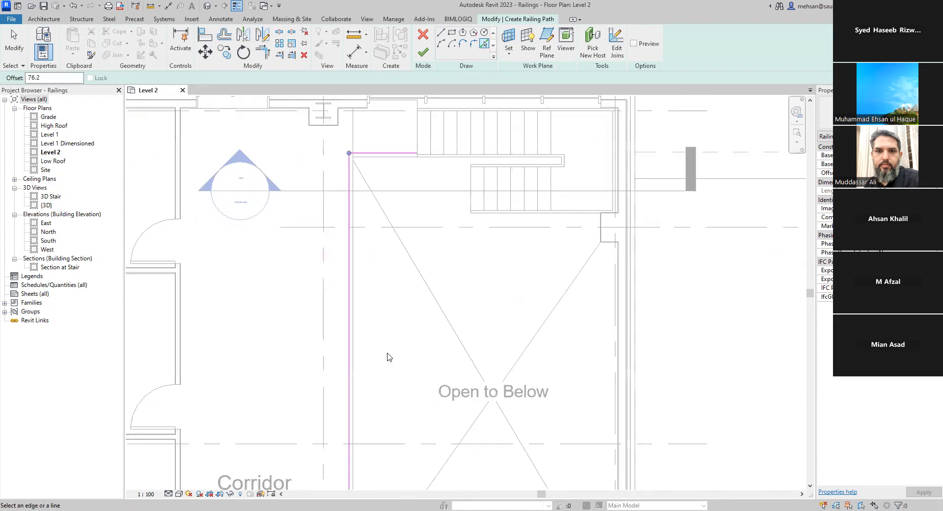
{"action": "scroll", "coordinate": [378, 353], "scroll_direction": "down", "scroll_amount": 1}
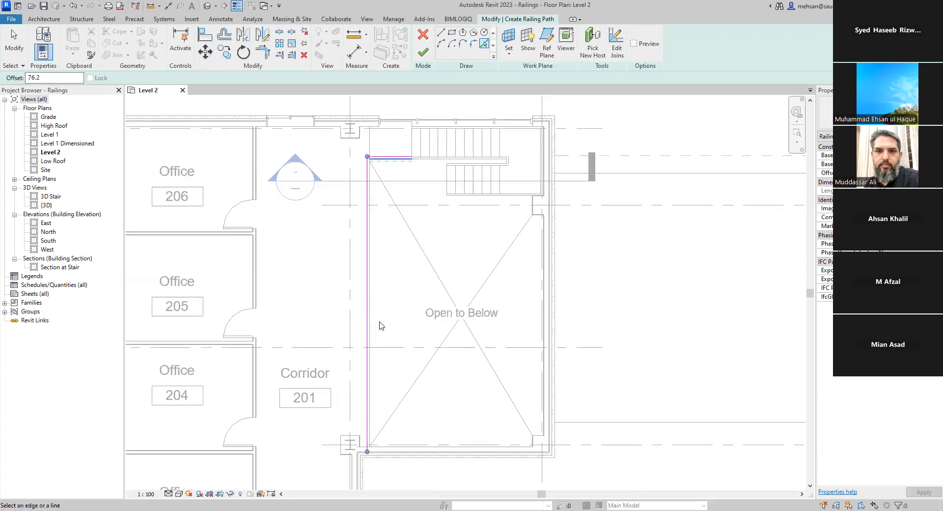
{"action": "scroll", "coordinate": [380, 325], "scroll_direction": "down", "scroll_amount": 3}
{"action": "scroll", "coordinate": [381, 316], "scroll_direction": "up", "scroll_amount": 5}
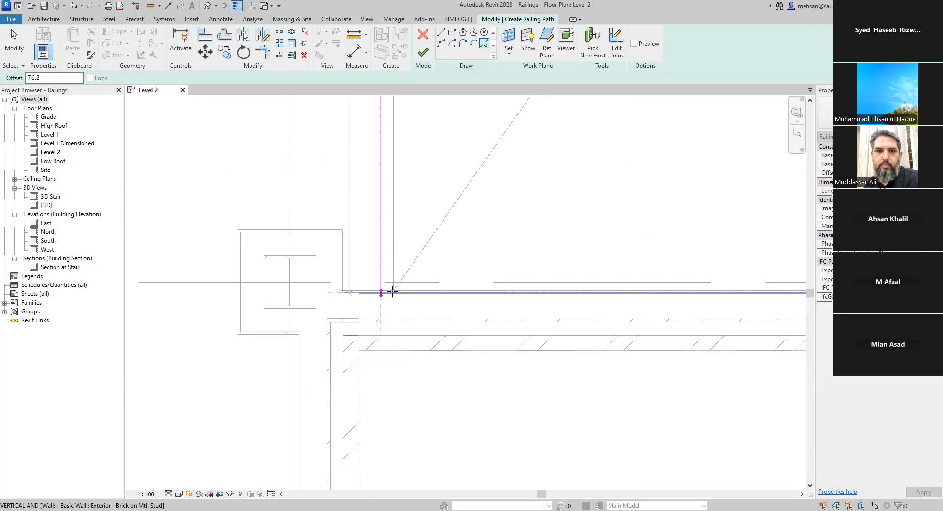
{"action": "left_click", "coordinate": [381, 293]}
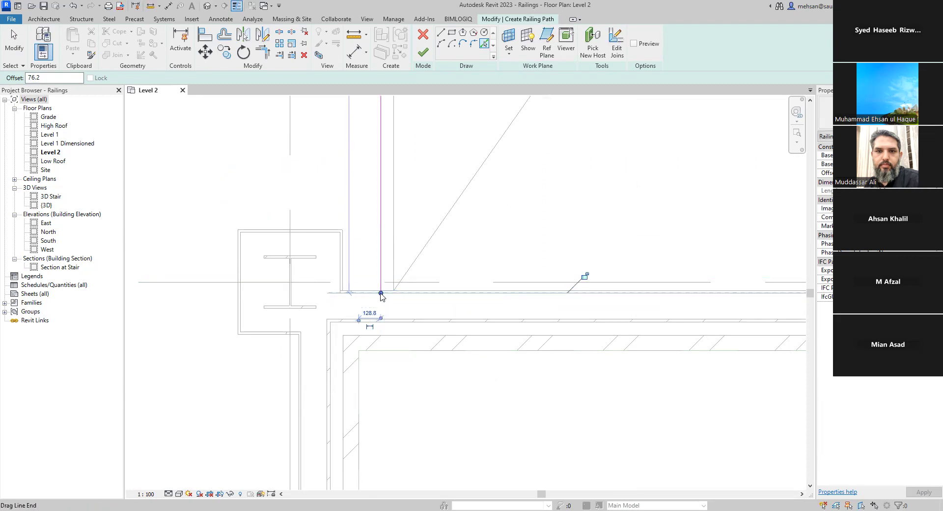
Use the 900mm Pipe railing type, review its Circular - 40mm top rail properties, and finish the railing.
{"action": "scroll", "coordinate": [388, 291], "scroll_direction": "down", "scroll_amount": 4}
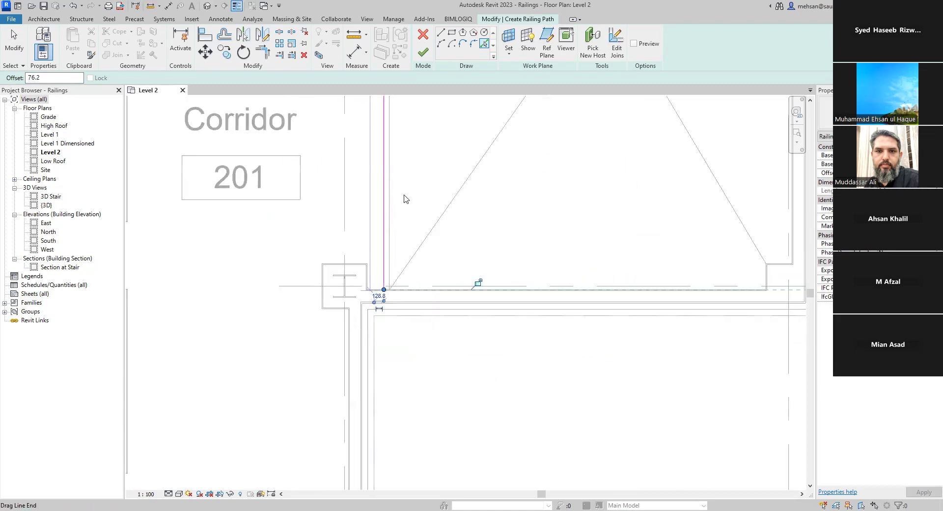
{"action": "scroll", "coordinate": [400, 196], "scroll_direction": "down", "scroll_amount": 5}
{"action": "scroll", "coordinate": [367, 290], "scroll_direction": "down", "scroll_amount": 4}
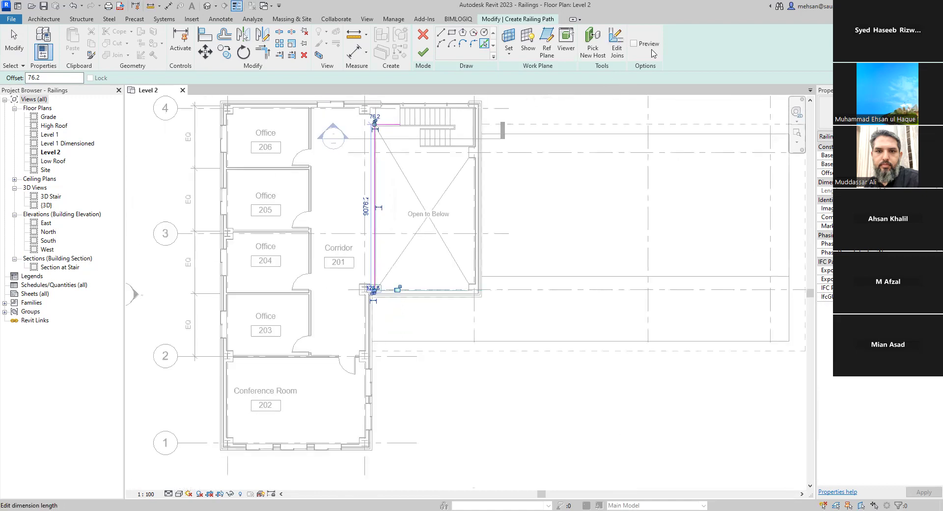
{"action": "scroll", "coordinate": [617, 144], "scroll_direction": "up", "scroll_amount": 1}
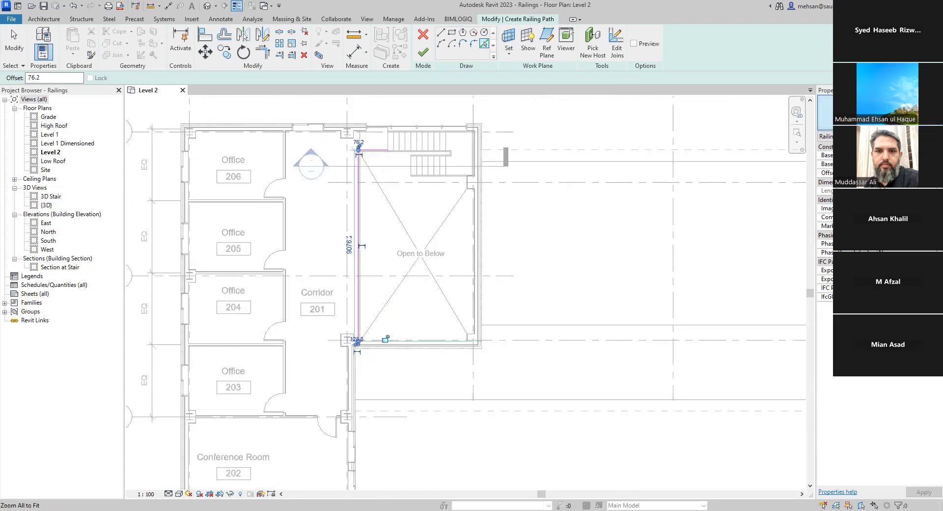
{"action": "left_click", "coordinate": [879, 113]}
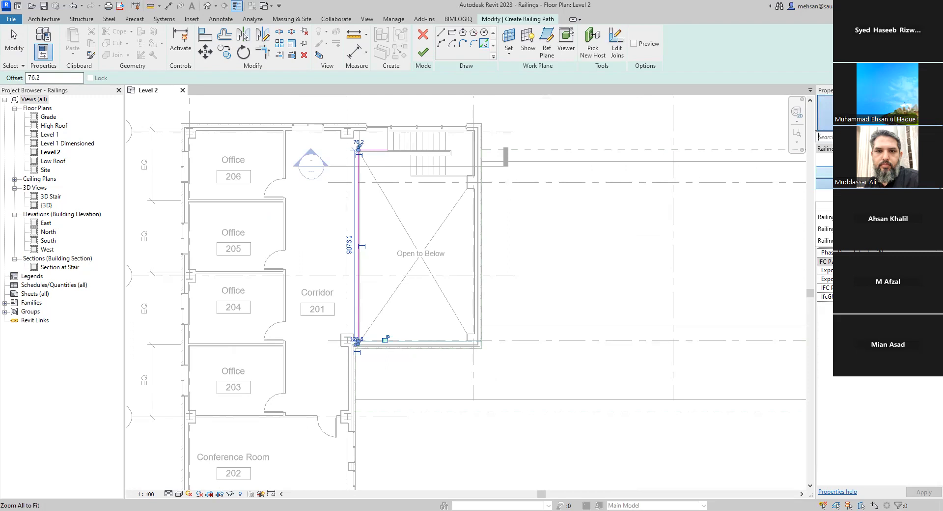
{"action": "left_click", "coordinate": [879, 172]}
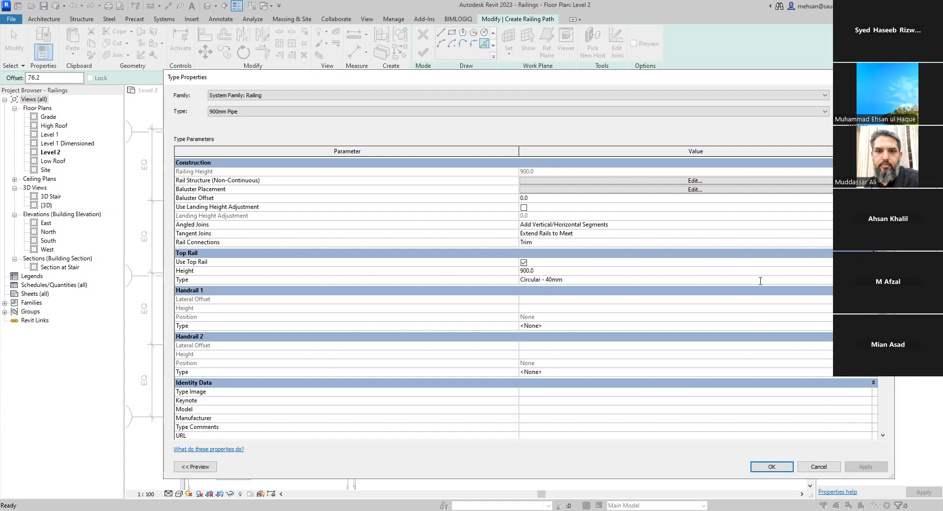
{"action": "left_click", "coordinate": [788, 280]}
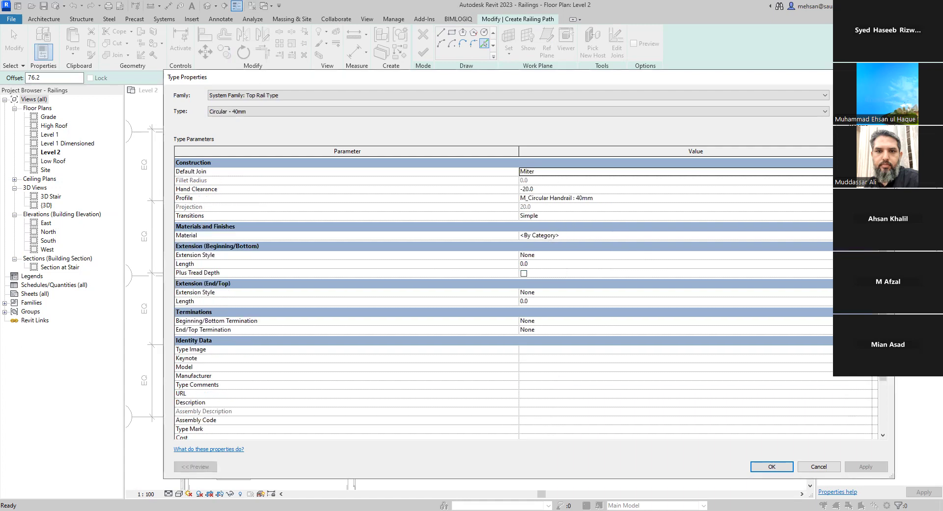
{"action": "key", "text": "Escape"}
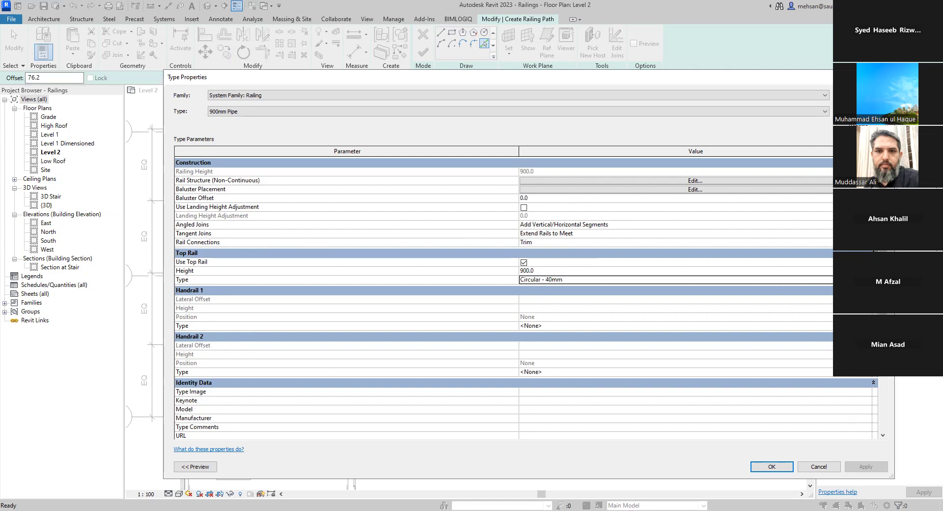
{"action": "key", "text": "Escape"}
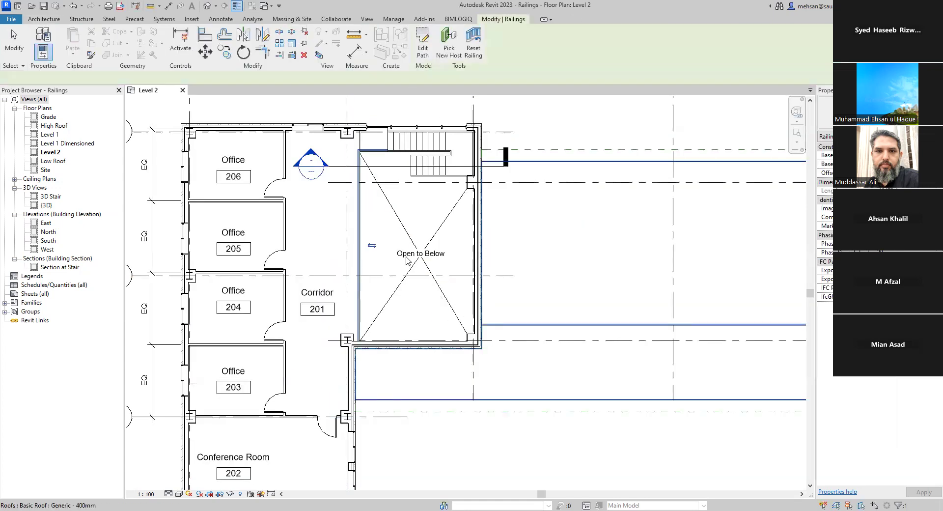
Create a camera view from the opening's lower right corner, aimed across it towards the corridor beside Office 206.
{"action": "scroll", "coordinate": [403, 254], "scroll_direction": "down", "scroll_amount": 2}
{"action": "scroll", "coordinate": [404, 254], "scroll_direction": "up", "scroll_amount": 5}
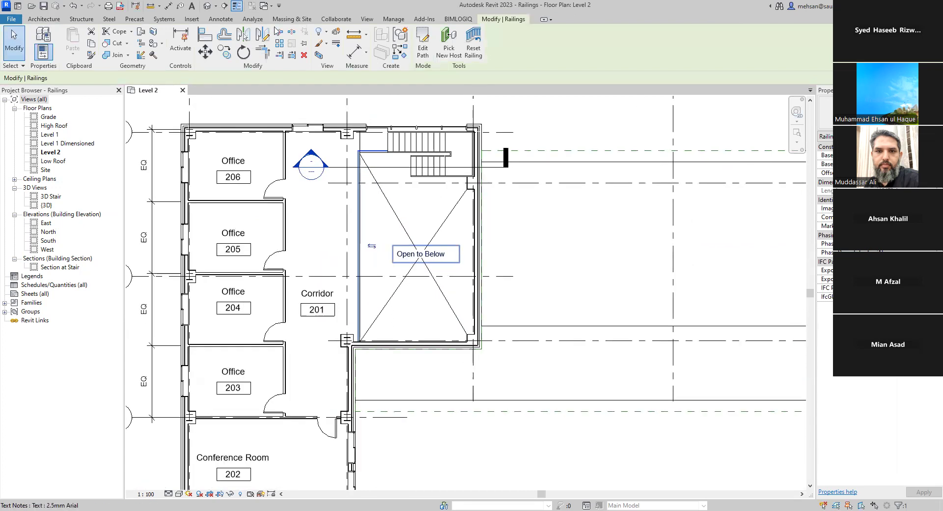
{"action": "left_click", "coordinate": [216, 6]}
{"action": "left_click", "coordinate": [222, 29]}
{"action": "left_click", "coordinate": [489, 345]}
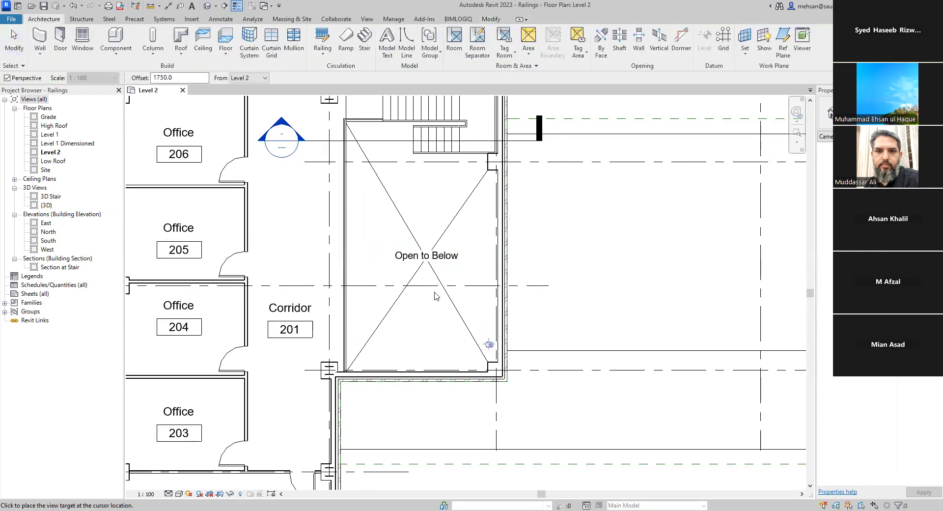
{"action": "left_click", "coordinate": [307, 139]}
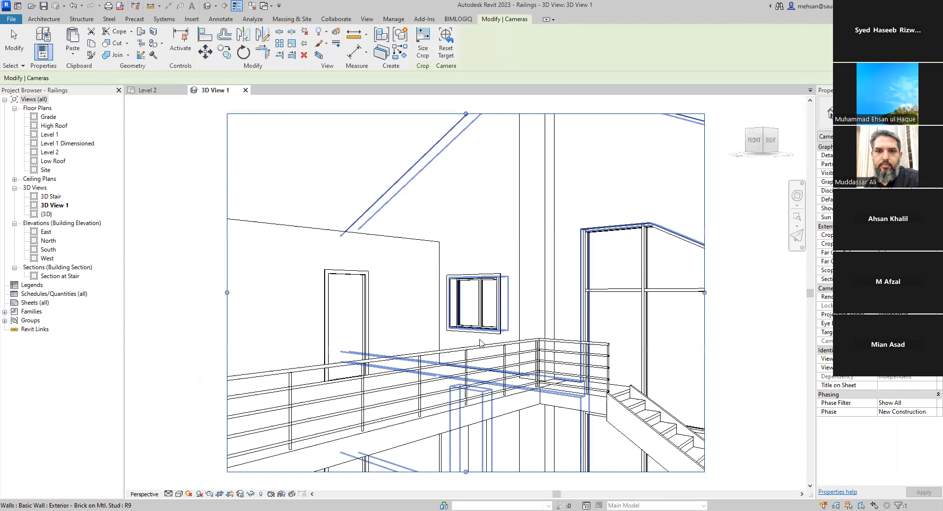
Display the camera view shaded, inspect the railing at the stair and where it meets the brick wall, and select it.
{"action": "middle_click_drag", "start_coordinate": [614, 398], "coordinate": [567, 353]}
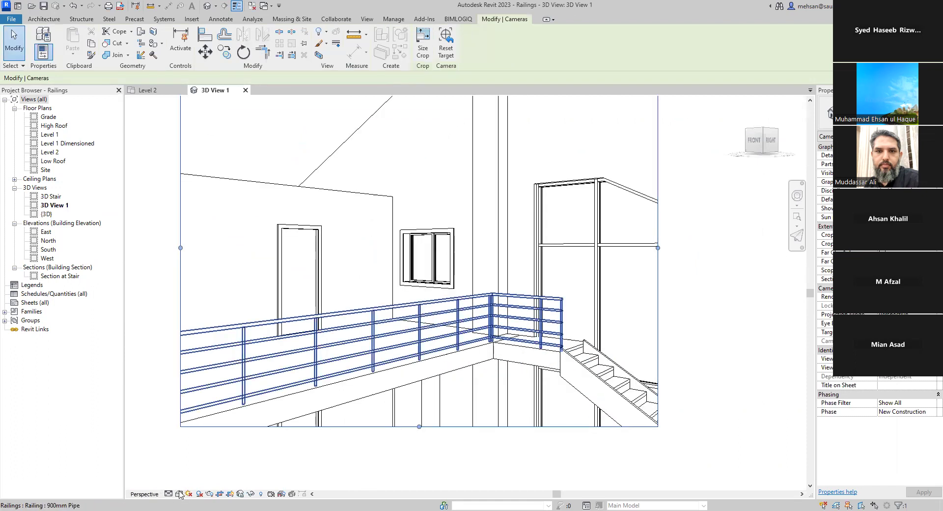
{"action": "scroll", "coordinate": [549, 349], "scroll_direction": "up", "scroll_amount": 4}
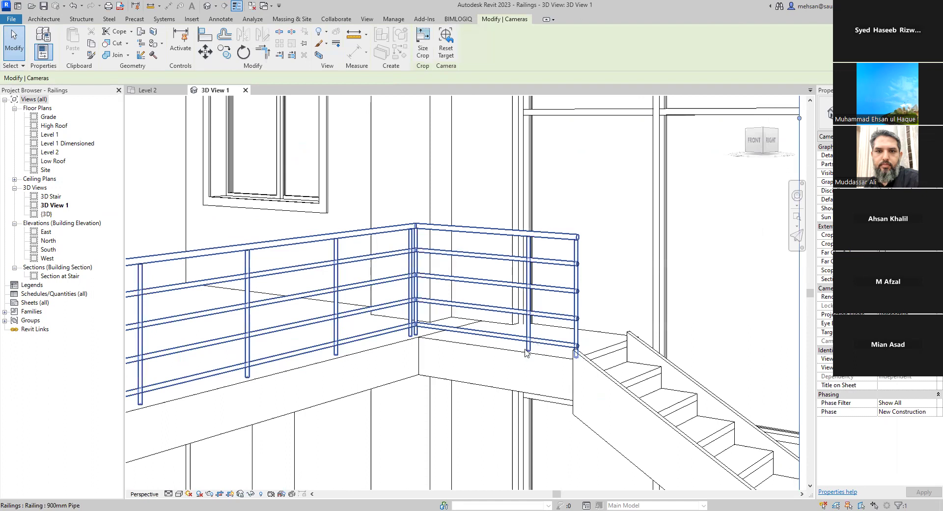
{"action": "scroll", "coordinate": [457, 337], "scroll_direction": "up", "scroll_amount": 3}
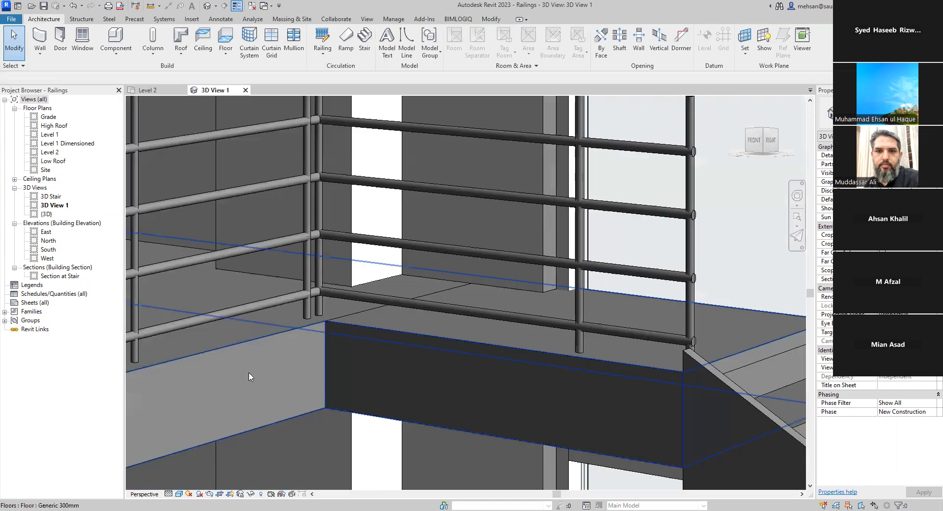
{"action": "mouse_move", "coordinate": [249, 373]}
{"action": "middle_mouse_down", "text": "shift"}
{"action": "mouse_move", "coordinate": [178, 384]}
{"action": "mouse_move", "coordinate": [204, 385]}
{"action": "mouse_move", "coordinate": [248, 253]}
{"action": "mouse_move", "coordinate": [229, 189]}
{"action": "middle_mouse_up", "text": "shift"}
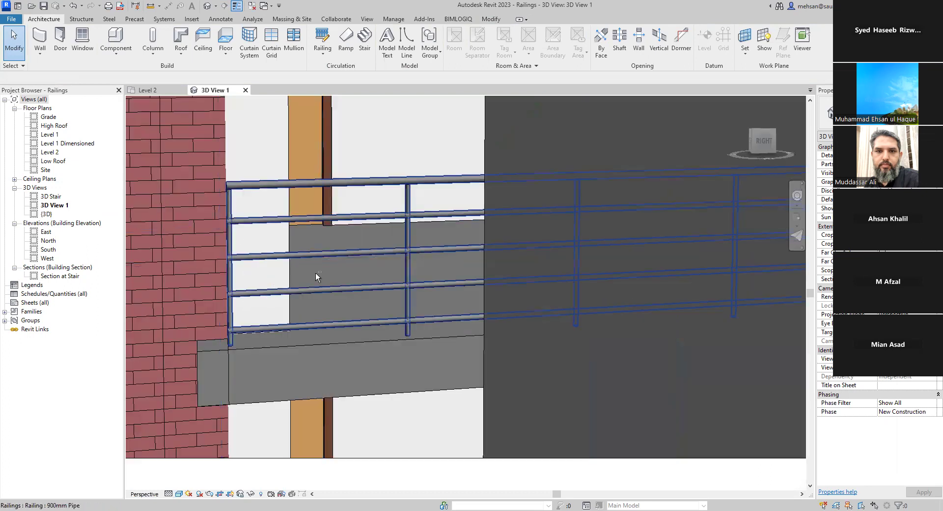
{"action": "left_click", "coordinate": [278, 276]}
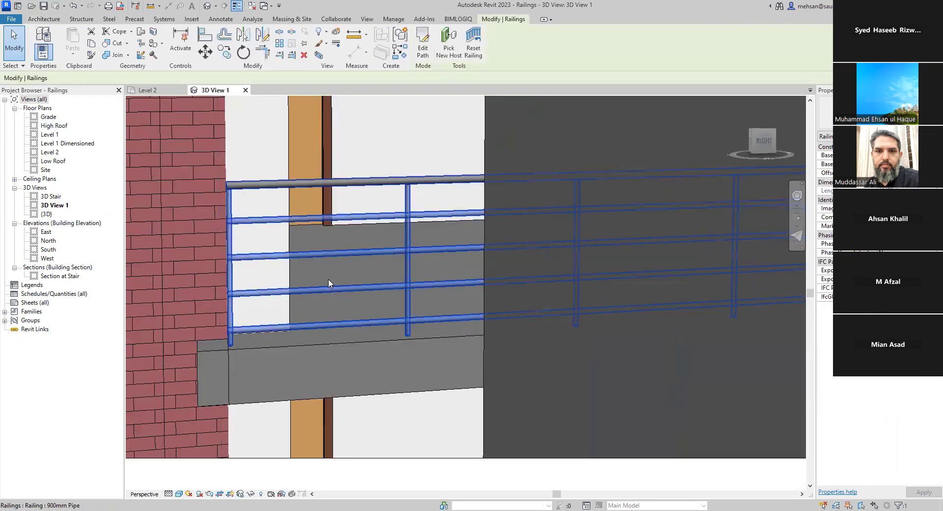
Close the 3D View 1 camera view and return to the Level 2 floor plan.
{"action": "middle_click_drag", "start_coordinate": [349, 254], "coordinate": [356, 264], "text": "shift"}
{"action": "scroll", "coordinate": [344, 261], "scroll_direction": "down", "scroll_amount": 2}
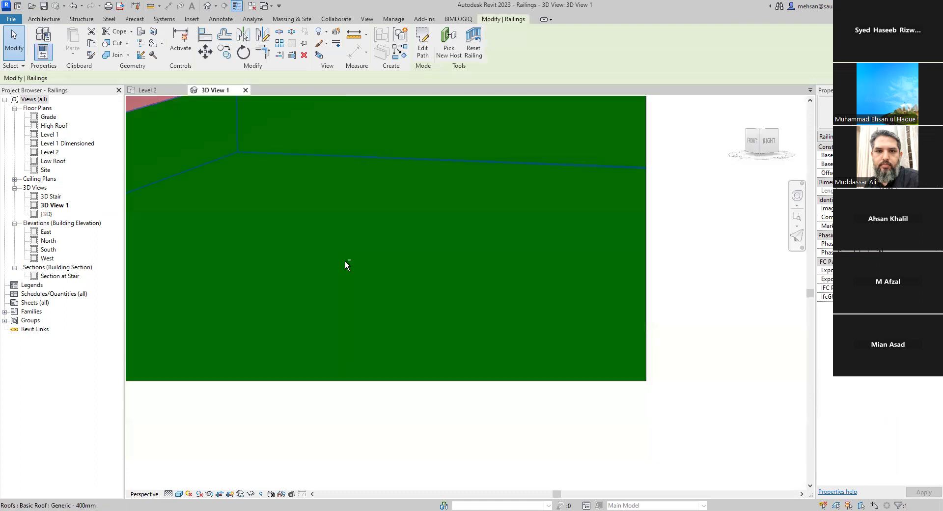
{"action": "scroll", "coordinate": [348, 315], "scroll_direction": "down", "scroll_amount": 10}
{"action": "scroll", "coordinate": [369, 294], "scroll_direction": "up", "scroll_amount": 4}
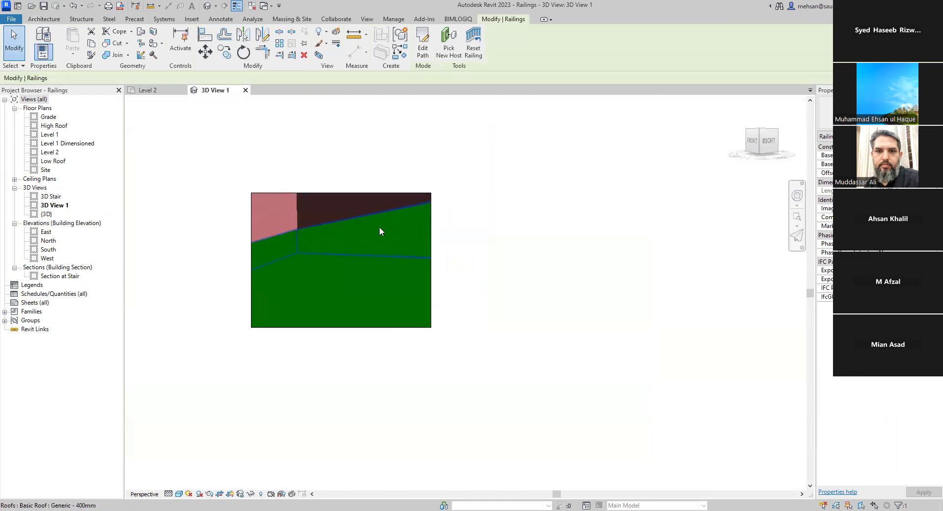
{"action": "middle_click_drag", "start_coordinate": [417, 101], "coordinate": [418, 256], "text": "shift"}
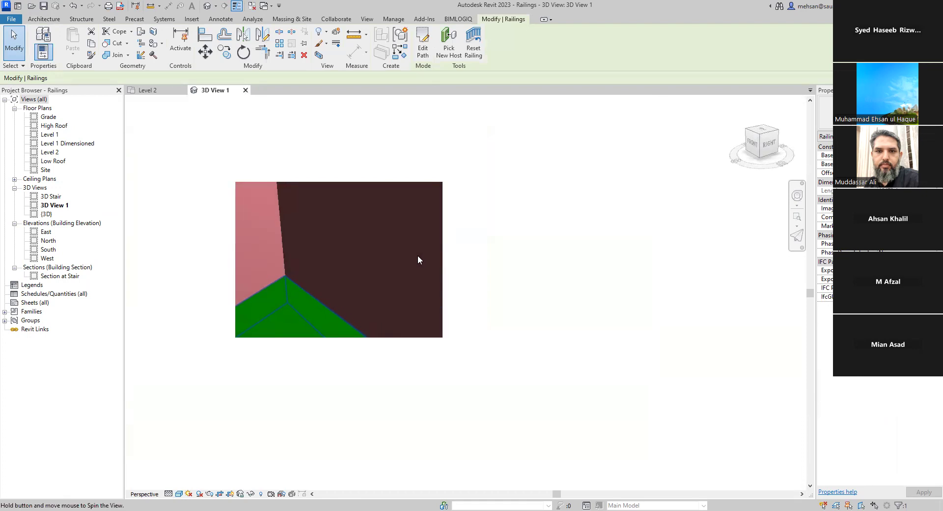
{"action": "key", "text": "ctrl+F4"}
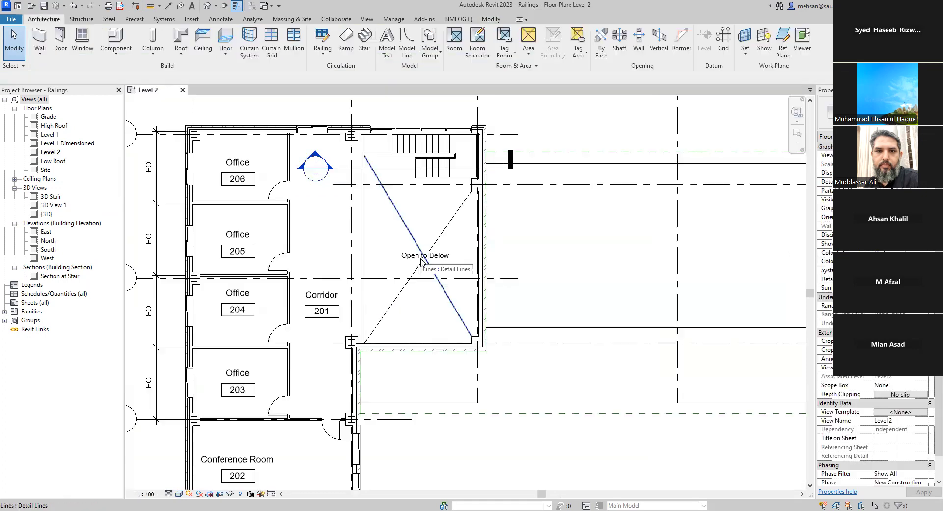
Draw a model-line circle with a radius of about 3000 mm in the empty area outside the building, below the grid 2.4 bubble.
{"action": "scroll", "coordinate": [408, 256], "scroll_direction": "down", "scroll_amount": 2}
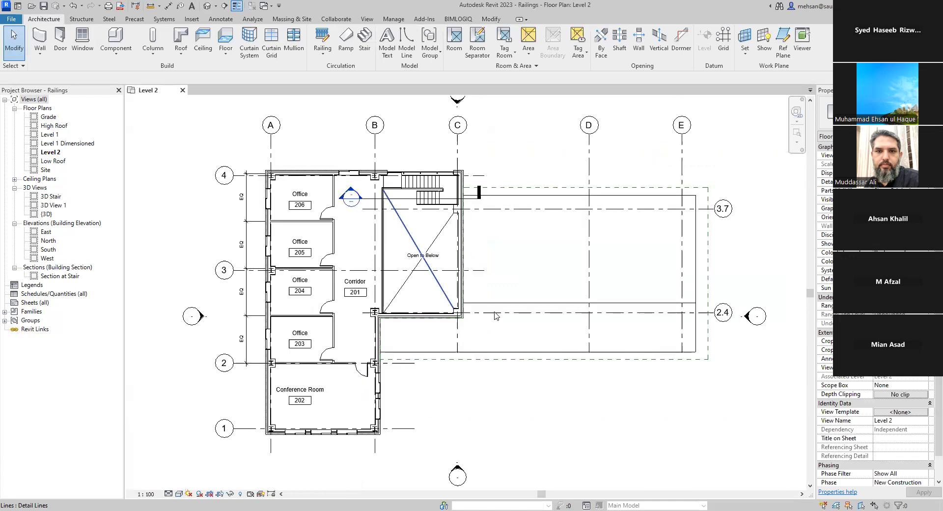
{"action": "scroll", "coordinate": [491, 336], "scroll_direction": "up", "scroll_amount": 1}
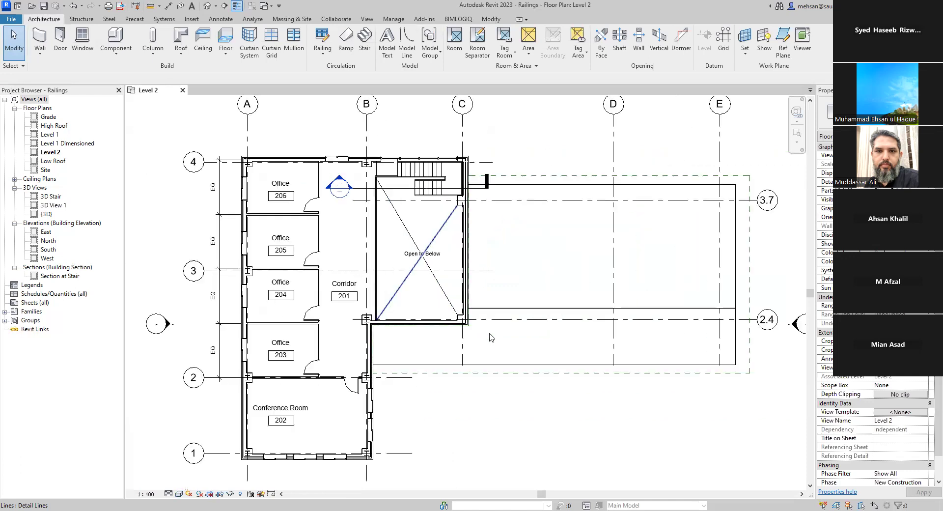
{"action": "scroll", "coordinate": [422, 254], "scroll_direction": "up", "scroll_amount": 3}
{"action": "scroll", "coordinate": [423, 254], "scroll_direction": "down", "scroll_amount": 3}
{"action": "middle_click_drag", "start_coordinate": [422, 254], "coordinate": [135, 136]}
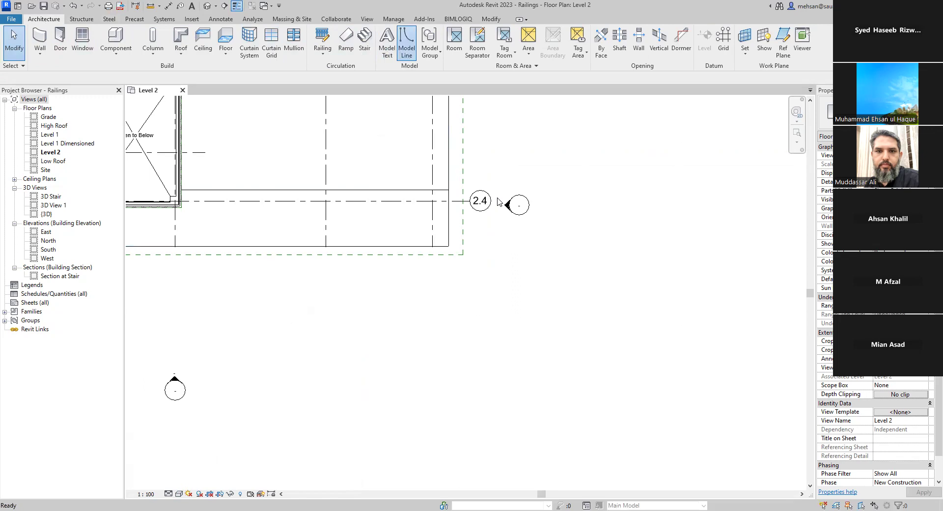
{"action": "left_click", "coordinate": [525, 325]}
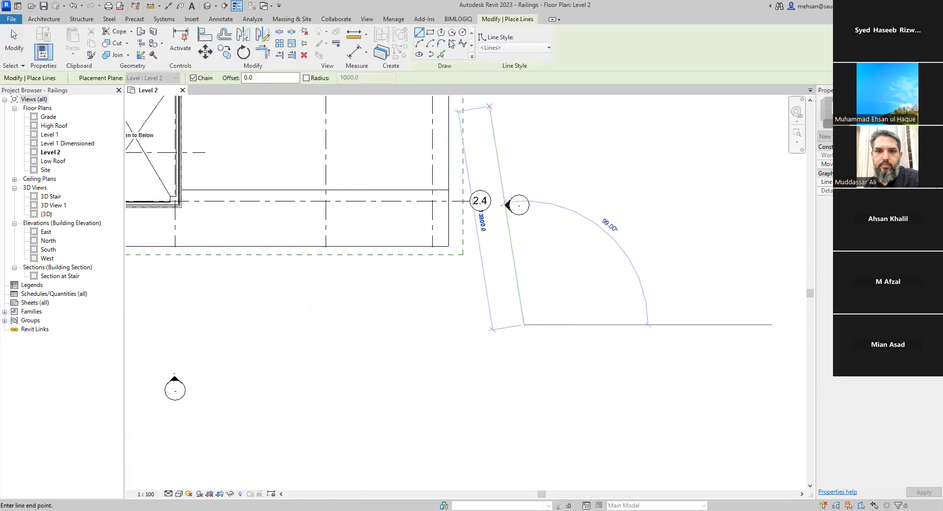
{"action": "left_click", "coordinate": [462, 32]}
{"action": "left_click", "coordinate": [516, 328]}
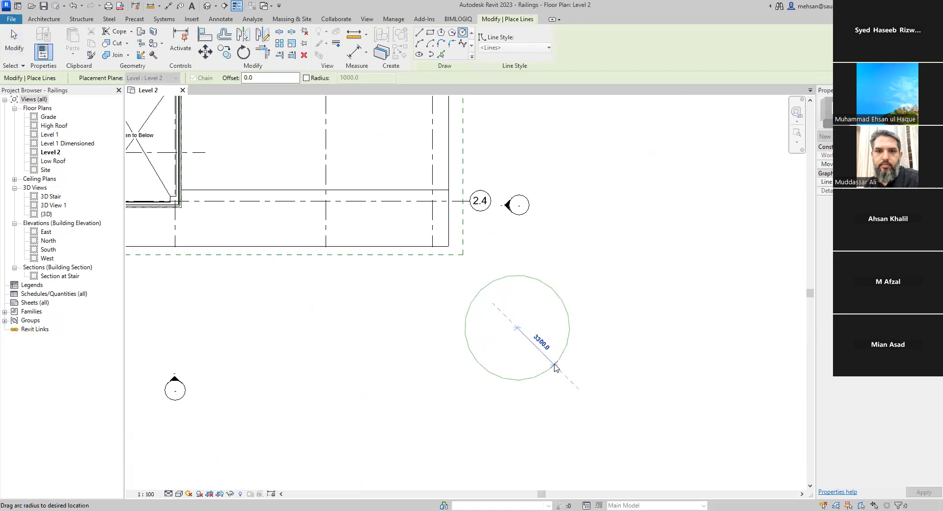
{"action": "left_click", "coordinate": [553, 363]}
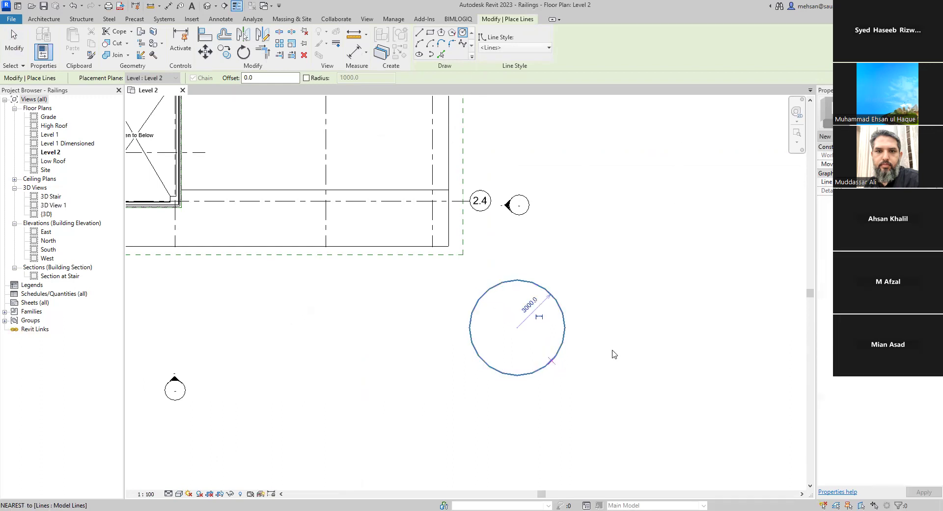
Draw a concentric model-line circle with an 800 mm radius inside the large circle and finish the line command.
{"action": "scroll", "coordinate": [549, 314], "scroll_direction": "up", "scroll_amount": 2}
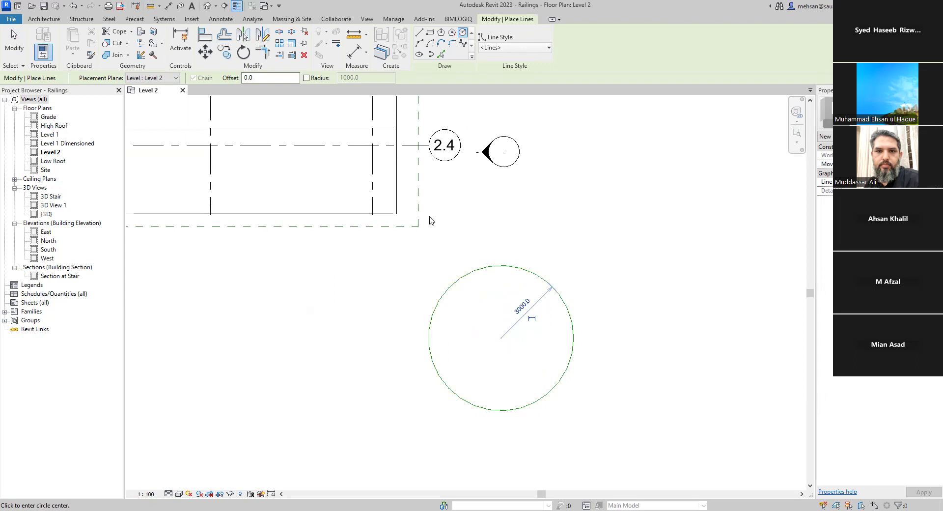
{"action": "left_click", "coordinate": [462, 33]}
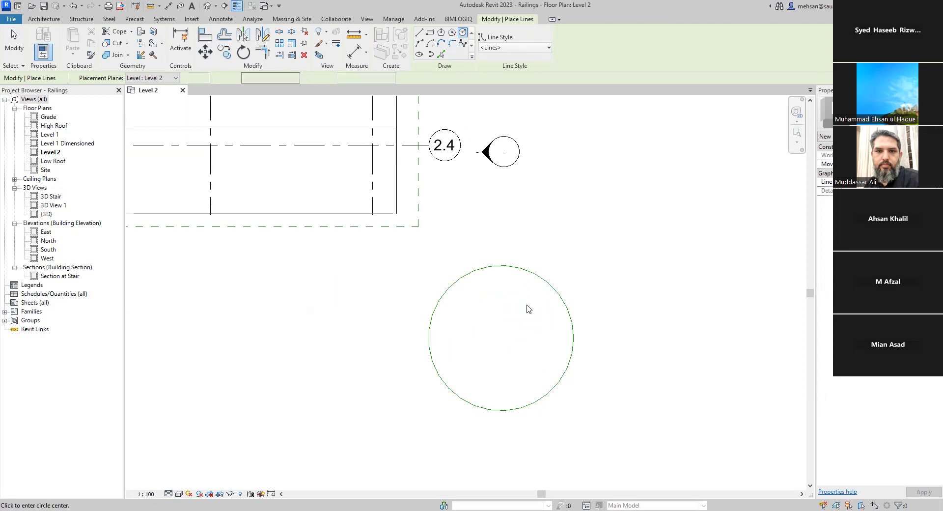
{"action": "left_click", "coordinate": [501, 337]}
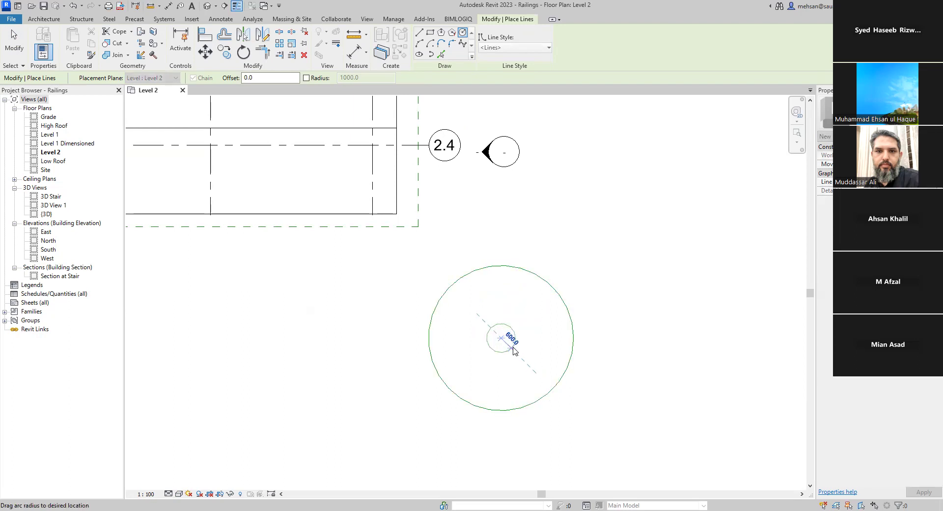
{"action": "type", "text": "800"}
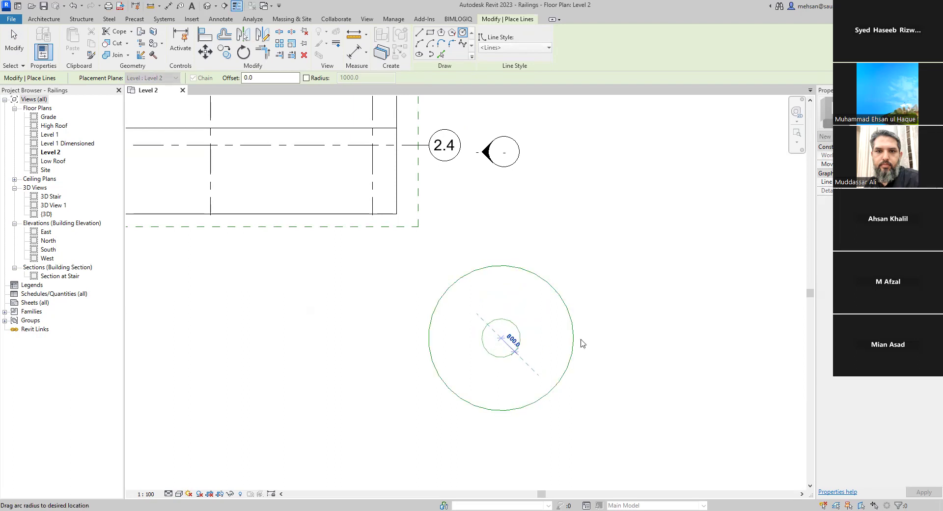
{"action": "key", "text": "Return"}
{"action": "key", "text": "Escape"}
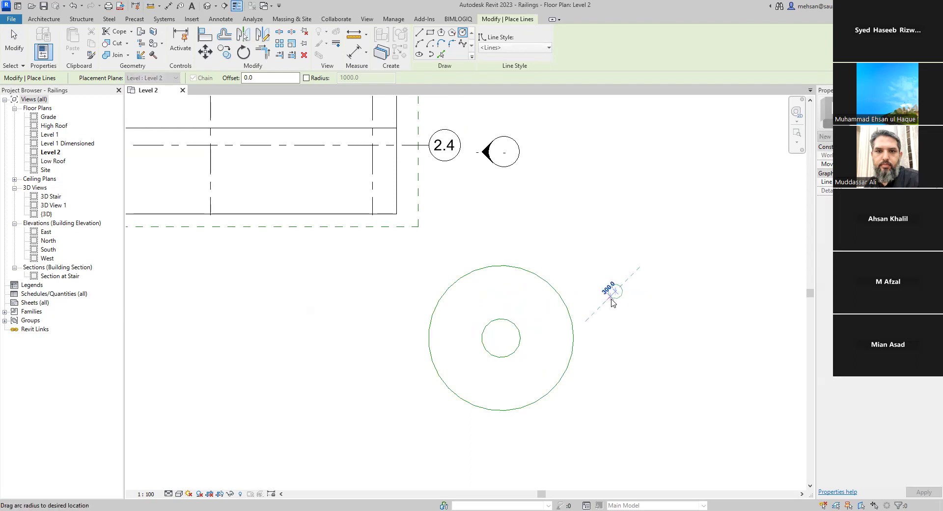
{"action": "key", "text": "Escape"}
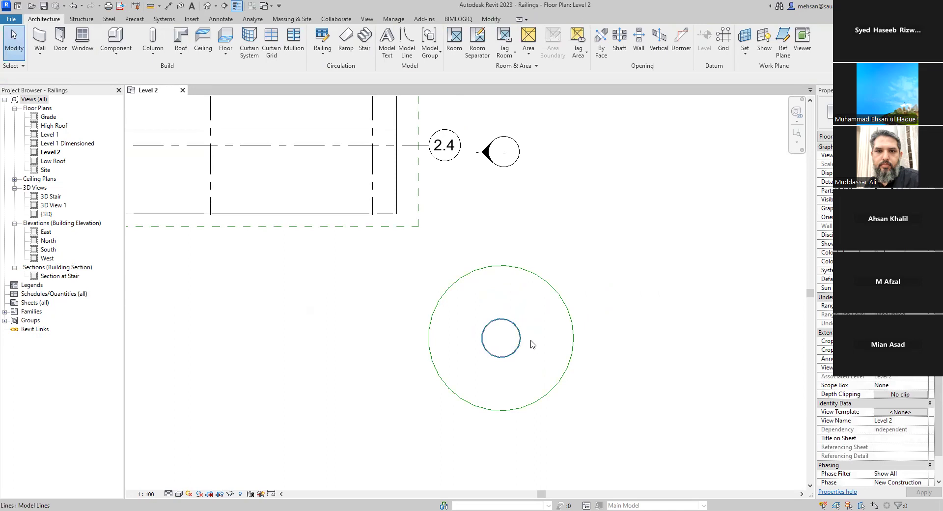
Connect the inner and outer circles with model lines at their right-hand and bottom quadrant points.
{"action": "left_click", "coordinate": [408, 49]}
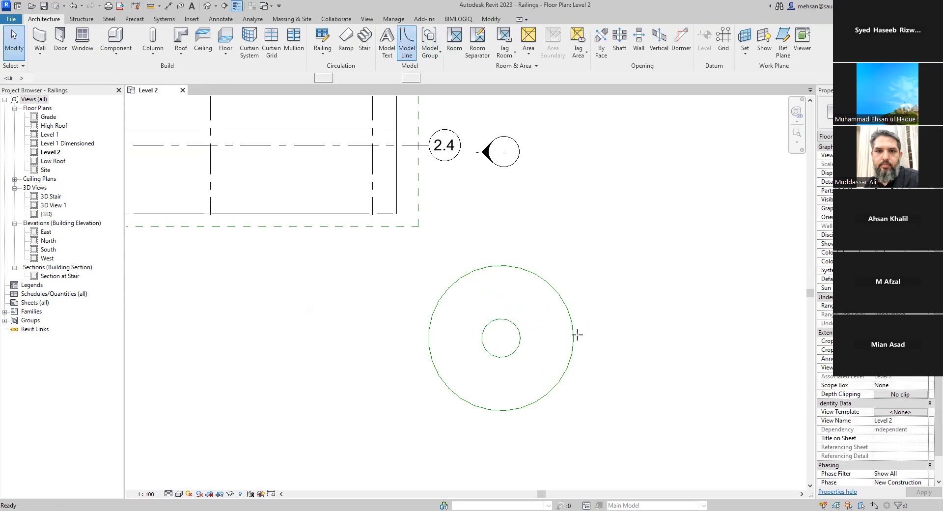
{"action": "left_click", "coordinate": [521, 337]}
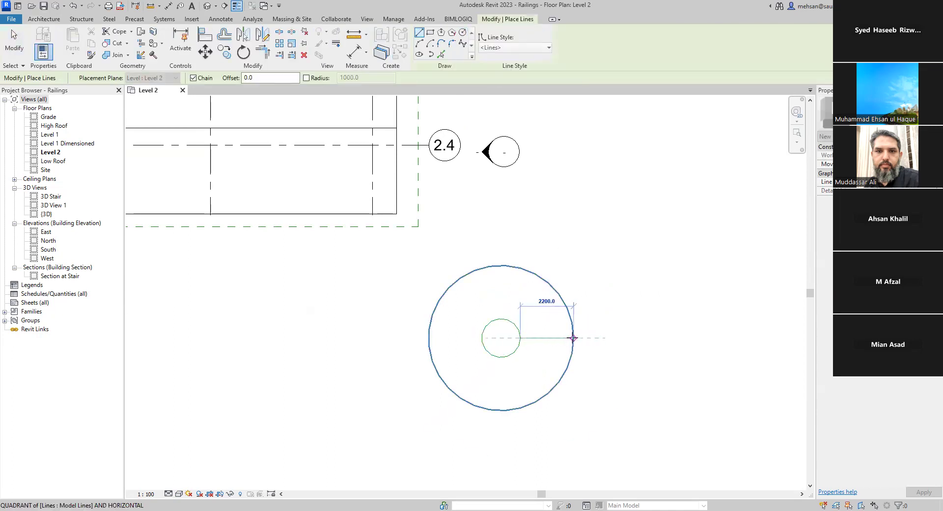
{"action": "left_click", "coordinate": [572, 338]}
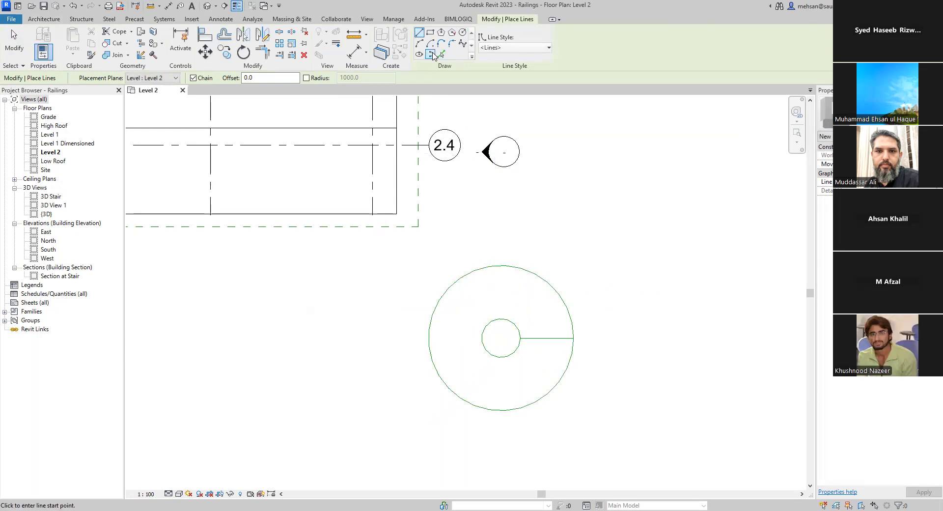
{"action": "left_click", "coordinate": [501, 357]}
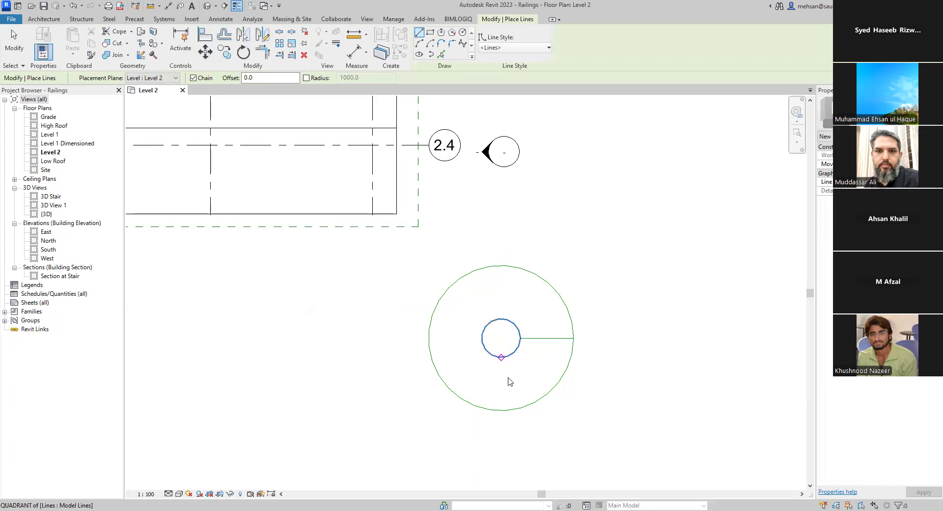
{"action": "left_click", "coordinate": [501, 410]}
{"action": "key", "text": "Escape"}
{"action": "key", "text": "Escape"}
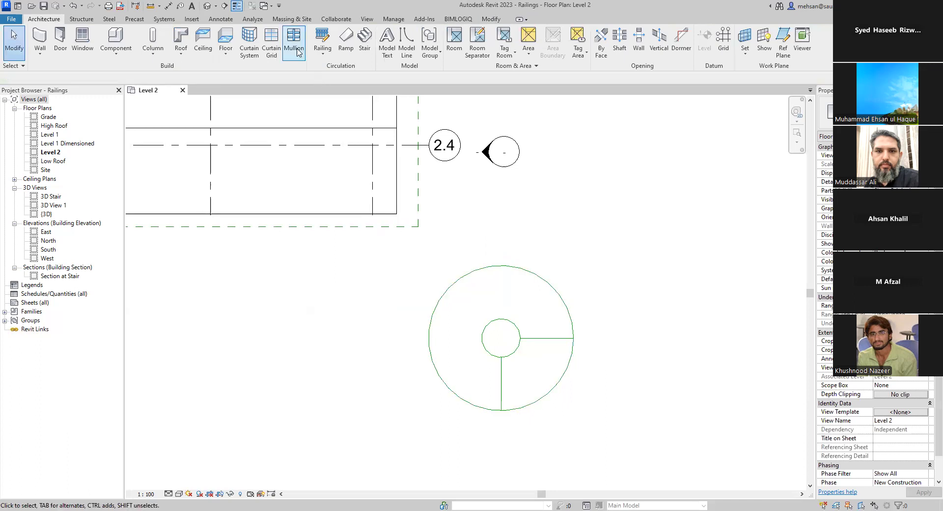
Split the outer circle at the two connecting lines with Delete Inner Segment enabled, removing its lower-right quarter arc.
{"action": "left_click", "coordinate": [571, 353]}
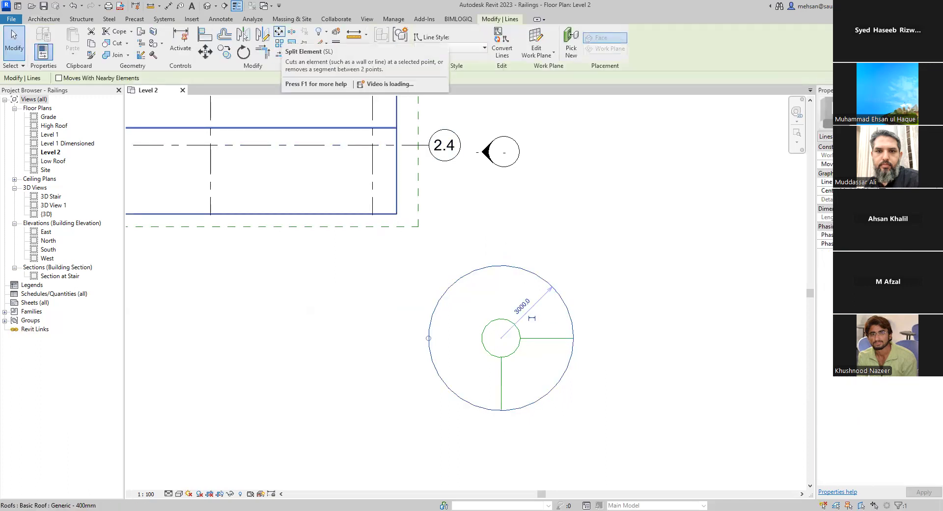
{"action": "left_click", "coordinate": [279, 31]}
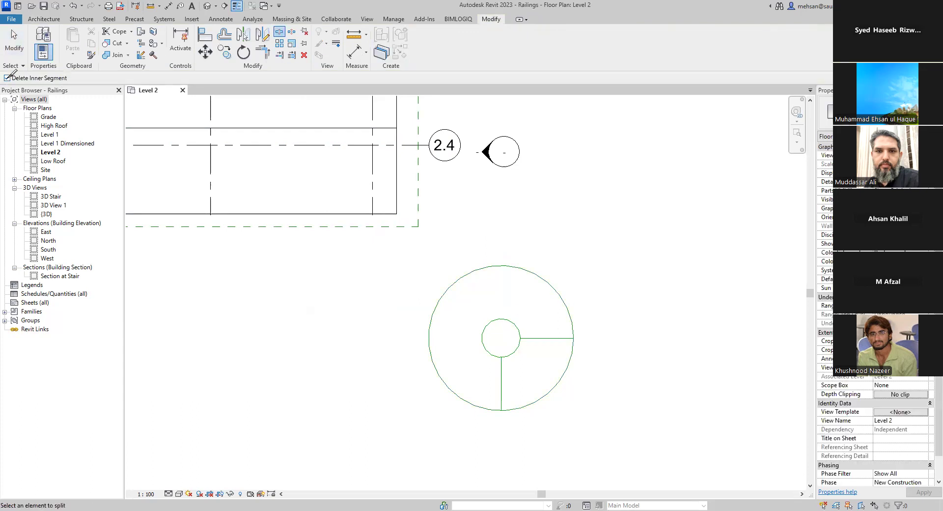
{"action": "left_click", "coordinate": [573, 338]}
{"action": "left_click", "coordinate": [501, 410]}
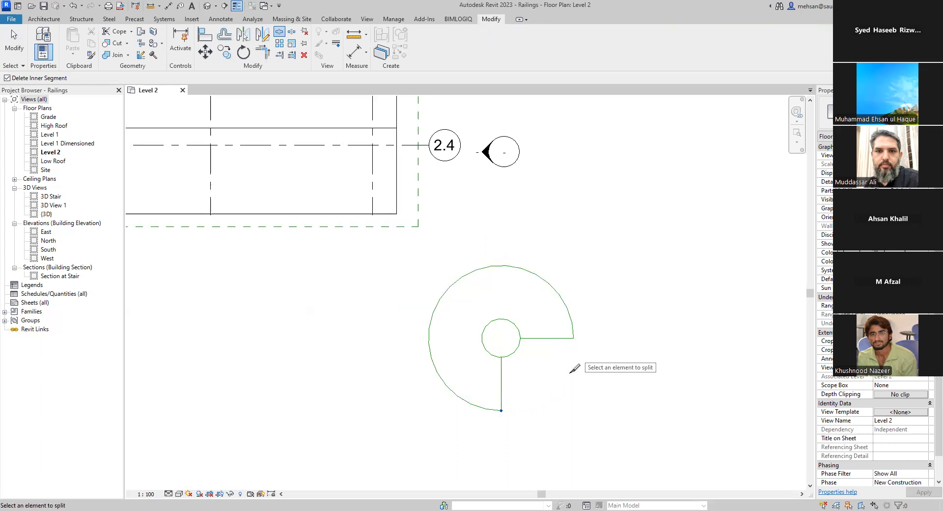
{"action": "key", "text": "Escape"}
{"action": "left_click", "coordinate": [572, 314]}
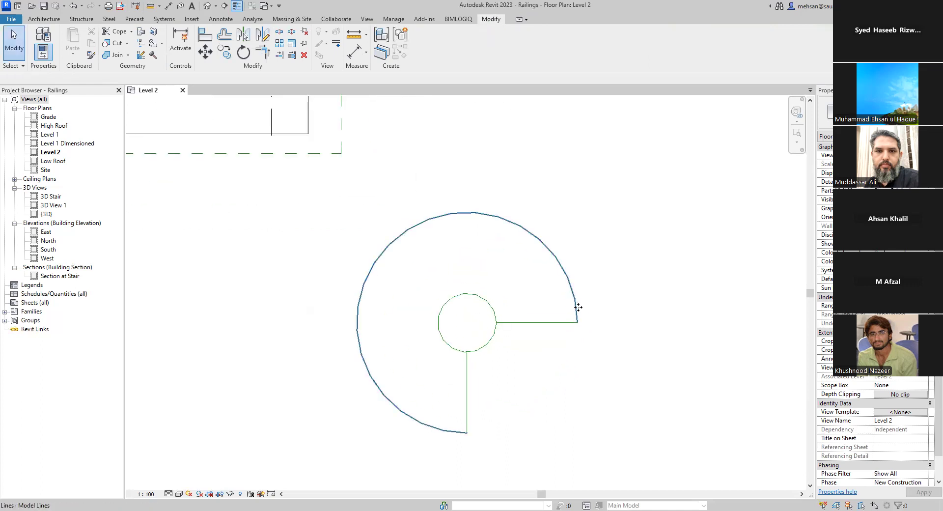
{"action": "scroll", "coordinate": [567, 366], "scroll_direction": "up", "scroll_amount": 2}
{"action": "left_click", "coordinate": [267, 55]}
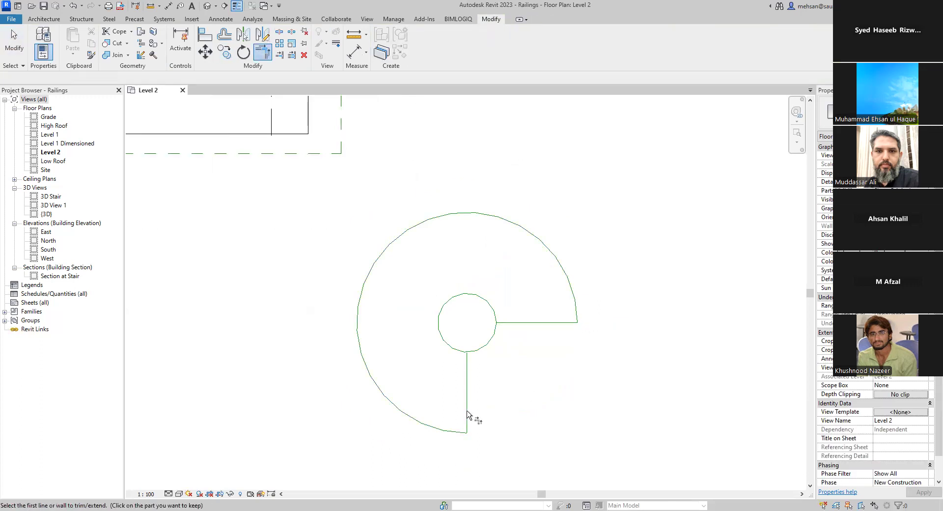
{"action": "key", "text": "Escape"}
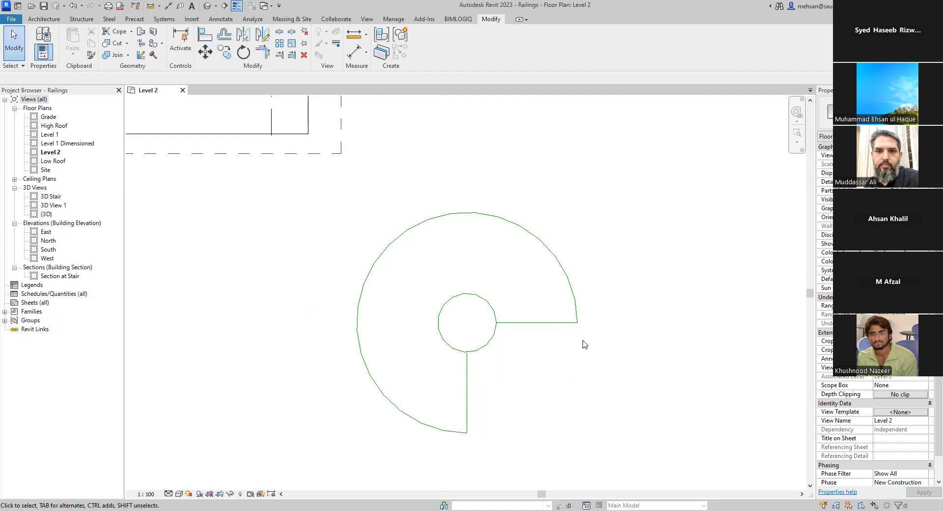
{"action": "scroll", "coordinate": [560, 330], "scroll_direction": "down", "scroll_amount": 1}
{"action": "scroll", "coordinate": [560, 329], "scroll_direction": "down", "scroll_amount": 1}
{"action": "scroll", "coordinate": [562, 339], "scroll_direction": "up", "scroll_amount": 2}
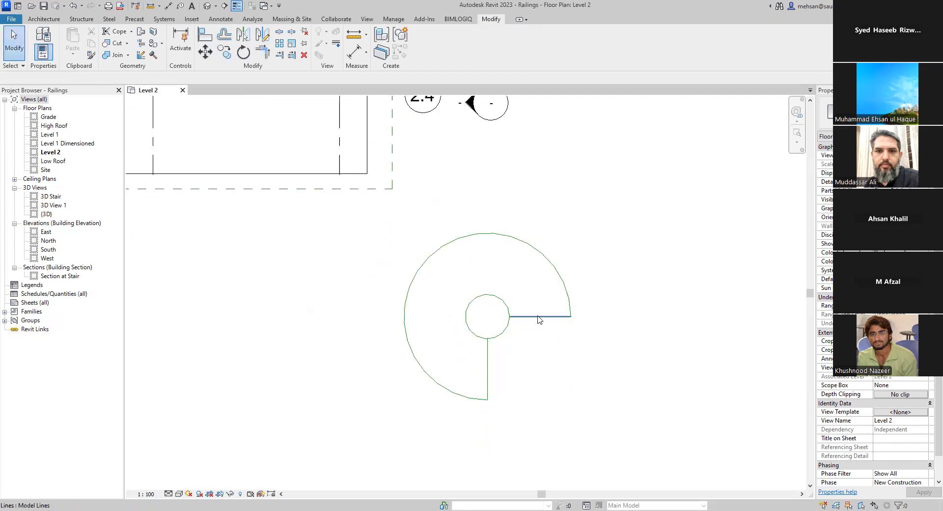